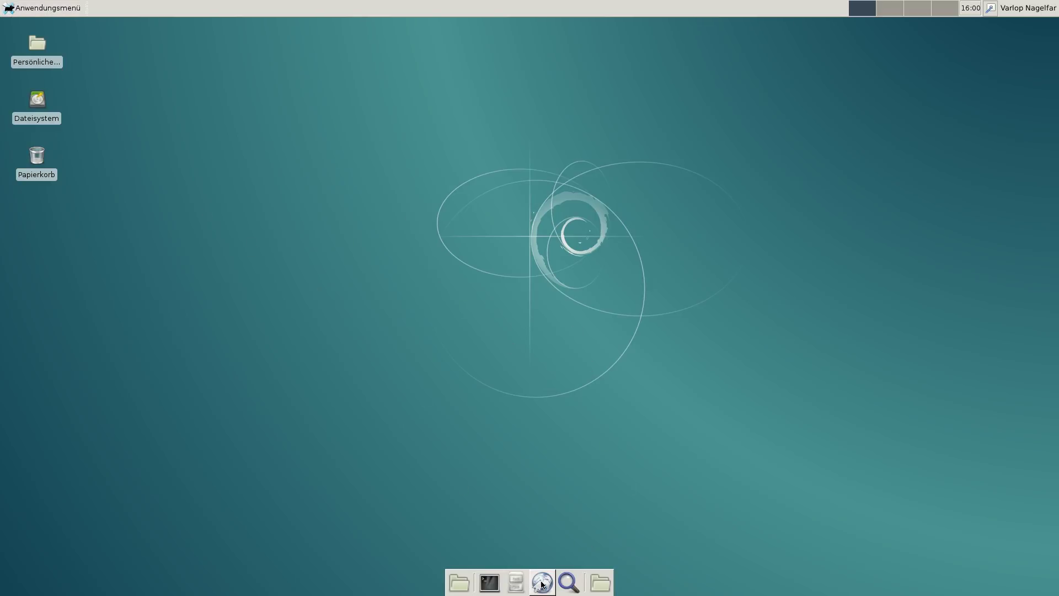
# Launch Iceweasel, search the web for 'debian' and open the official Debian homepage
pyautogui.doubleClick(542, 584)
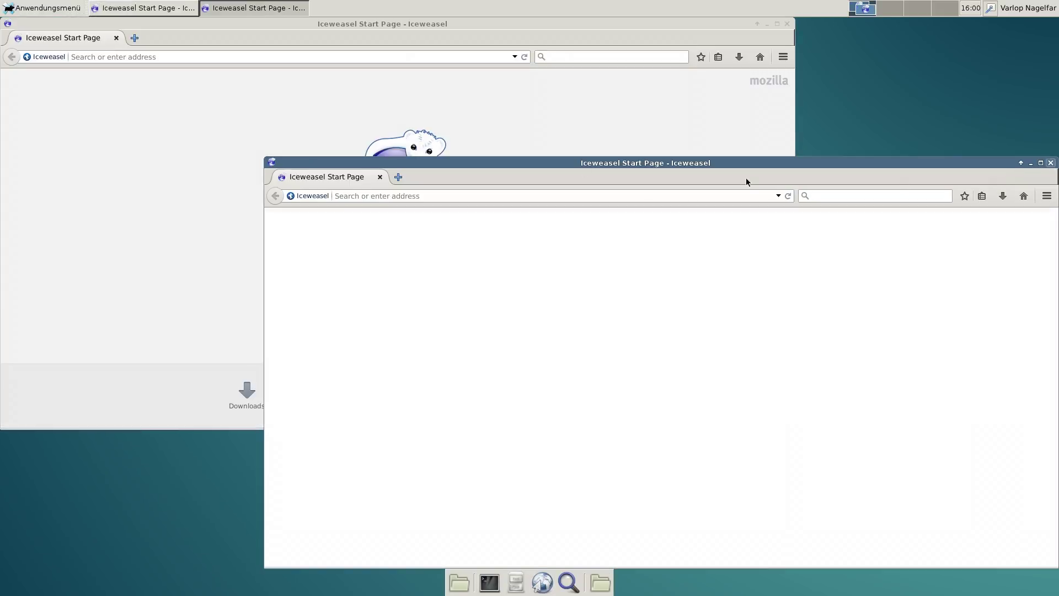
pyautogui.hotkey('ctrl', 'w')
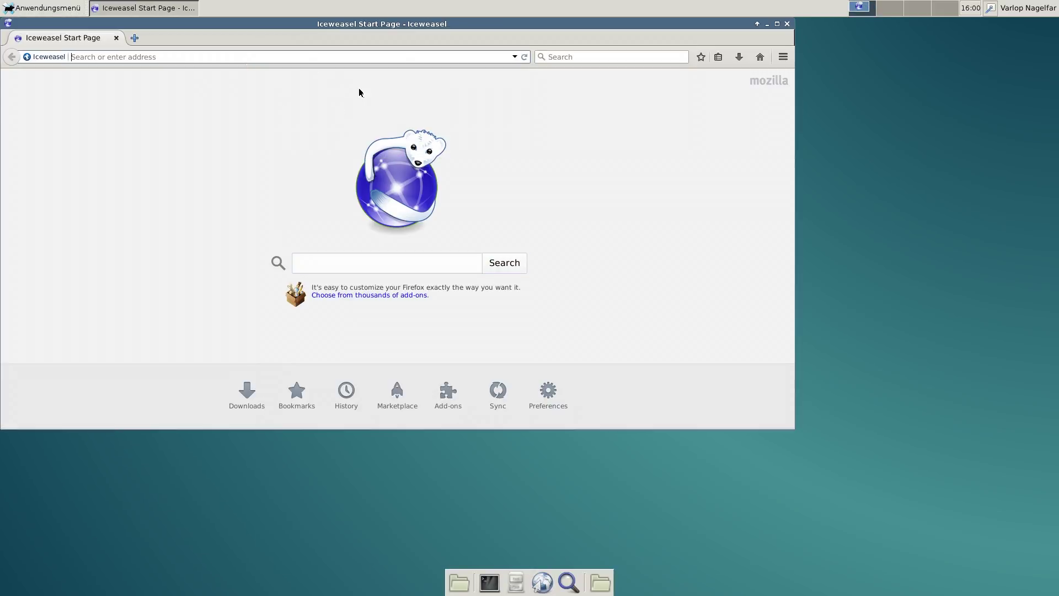
pyautogui.write('debian')
pyautogui.press('Return')
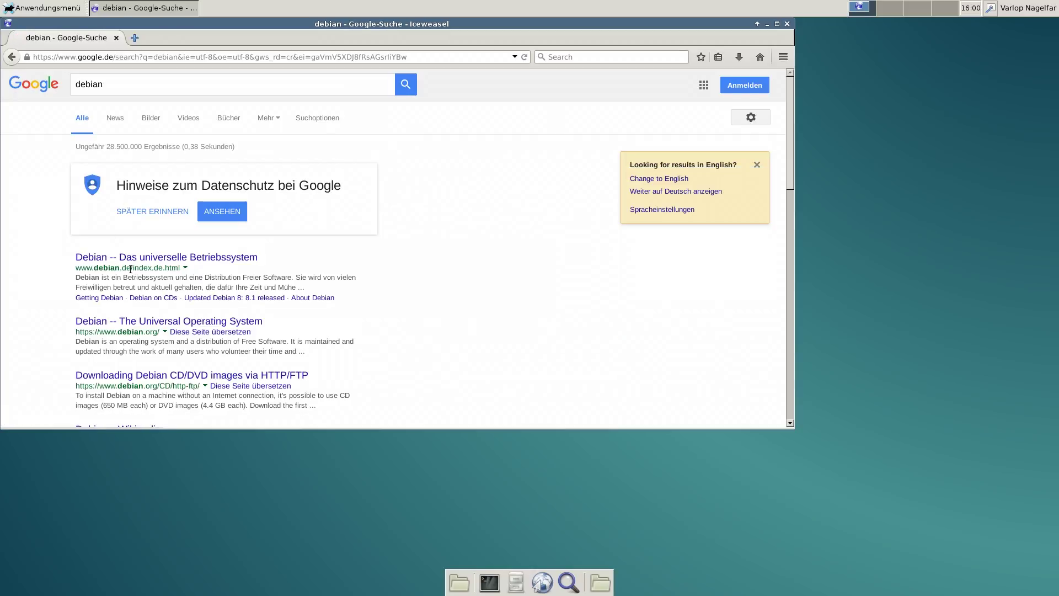
pyautogui.click(121, 259)
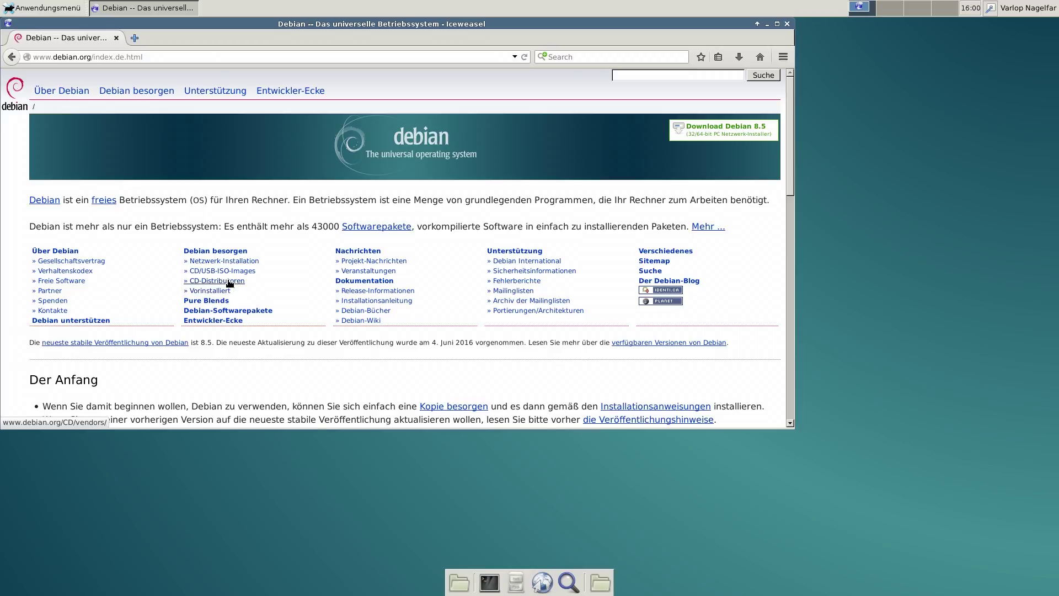
# Go from the CD/USB ISO images page to the Debian live 8.5.0 amd64 listing, showing the xfce ISOs
pyautogui.click(212, 271)
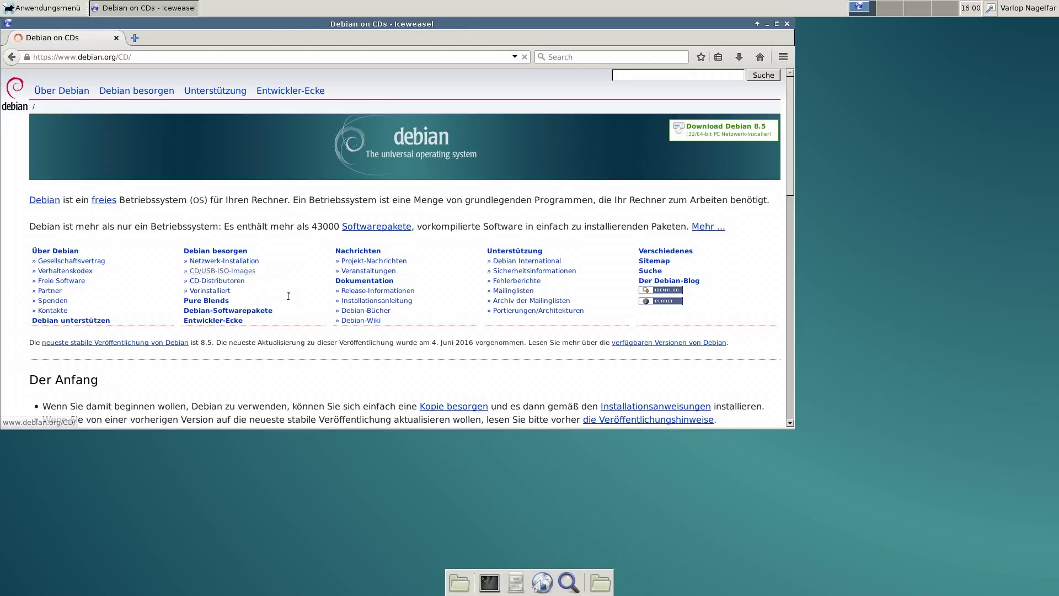
pyautogui.scroll(-4, 178, 304)
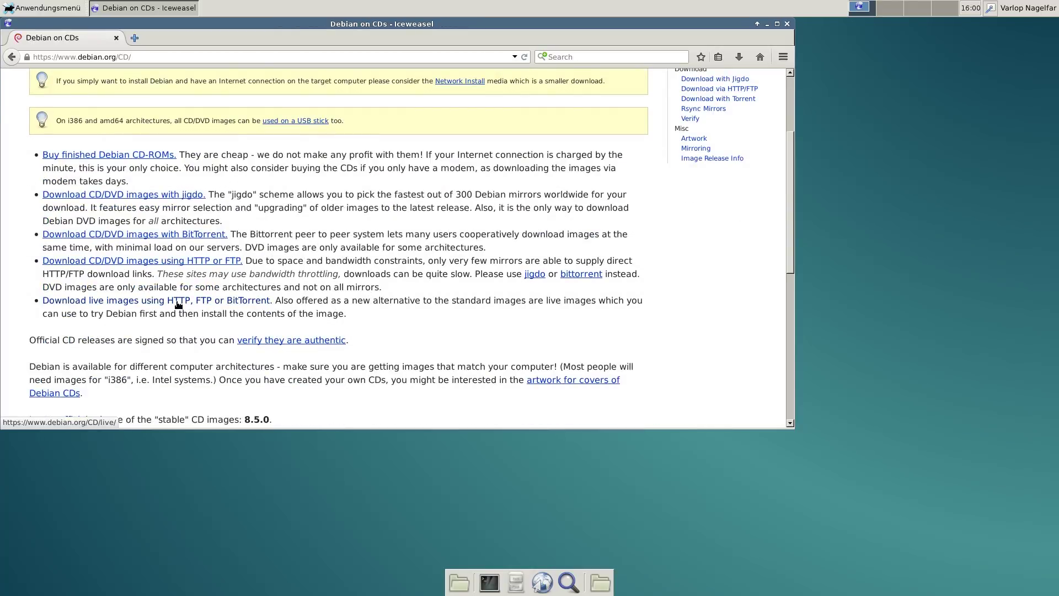
pyautogui.click(89, 304)
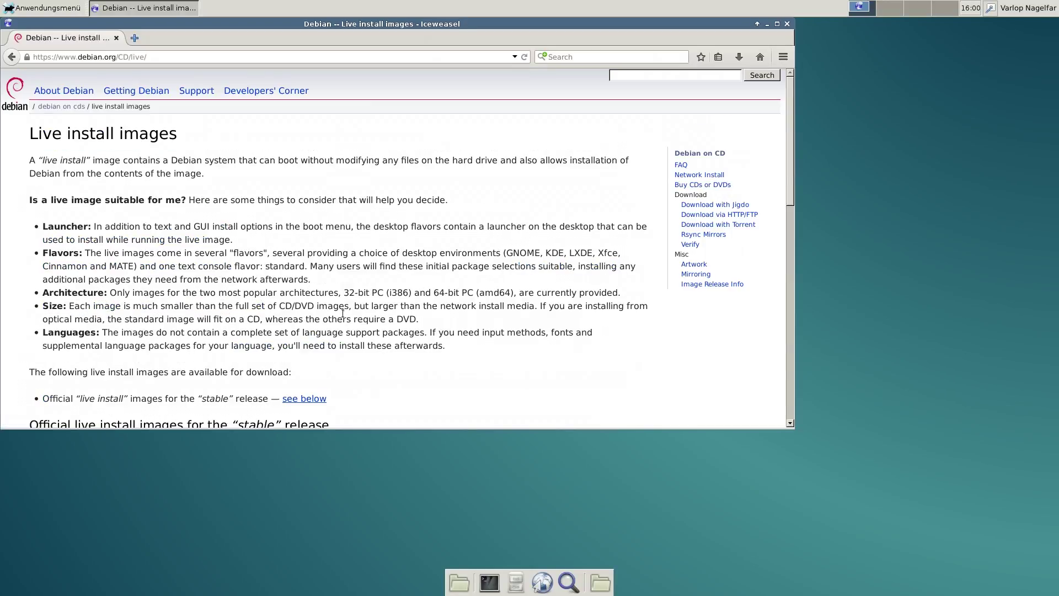
pyautogui.scroll(-7, 384, 337)
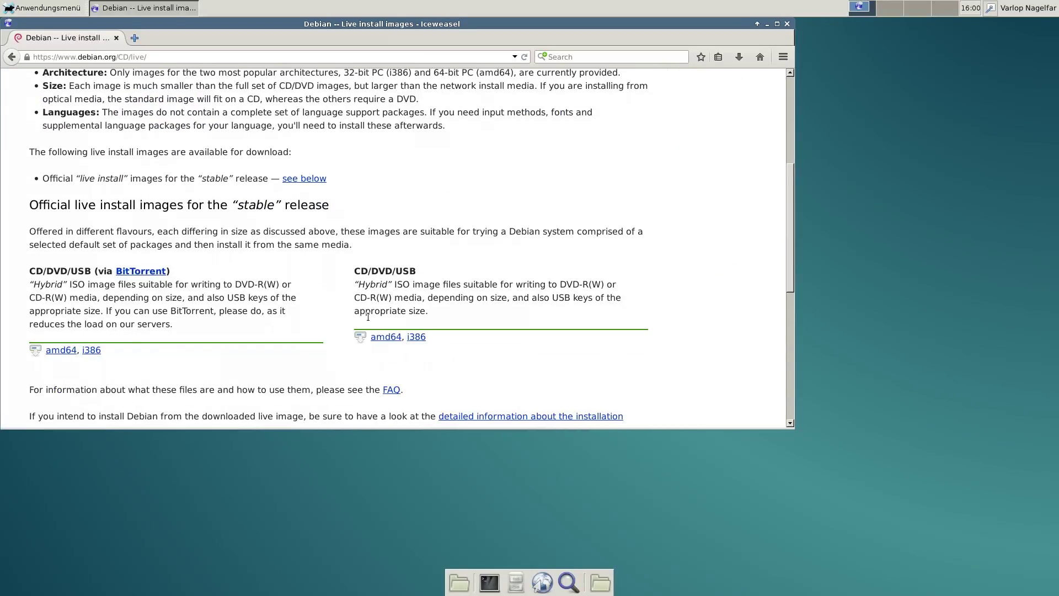
pyautogui.click(378, 337)
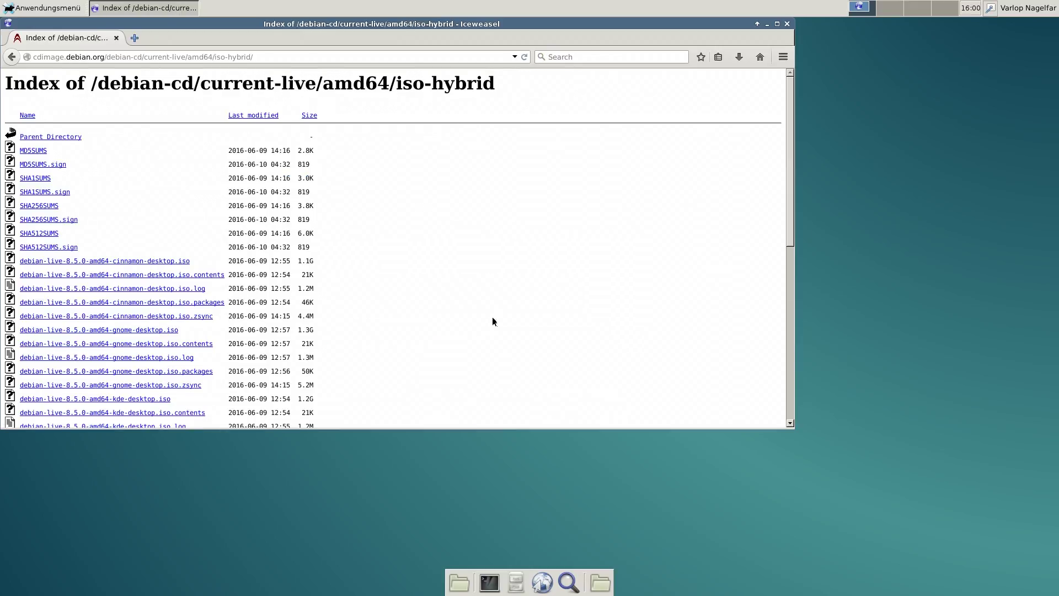
pyautogui.scroll(-10, 405, 338)
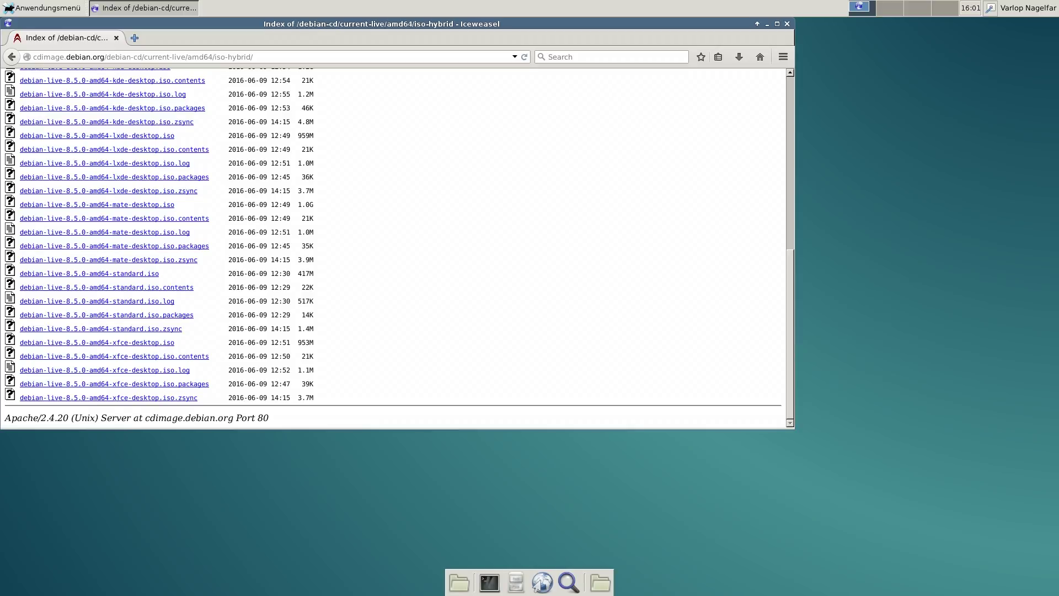
# Close the Iceweasel window to return to the empty Xfce desktop
pyautogui.click(787, 24)
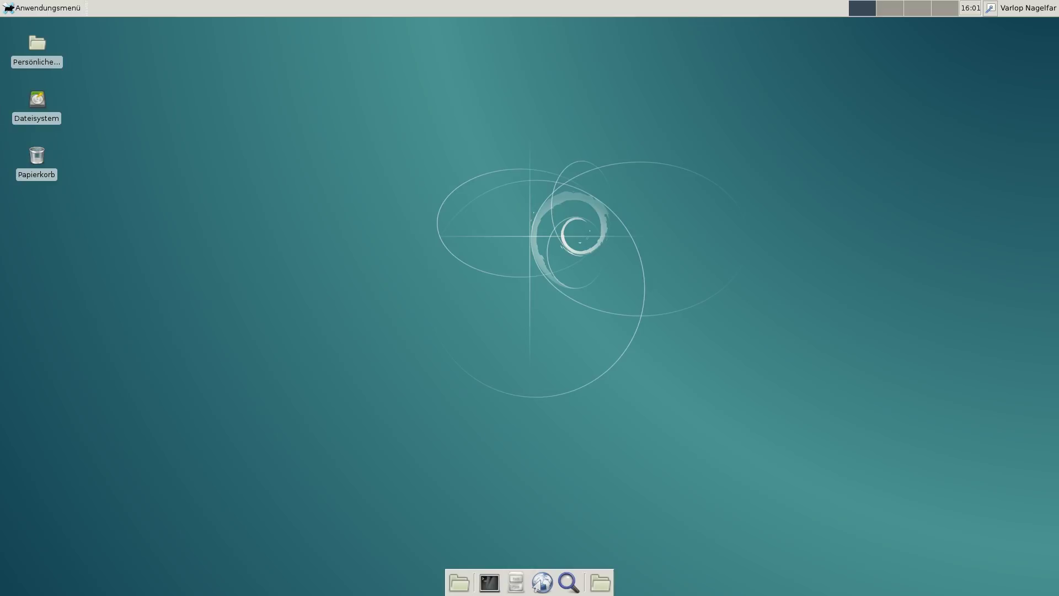
pyautogui.moveTo(779, 4)
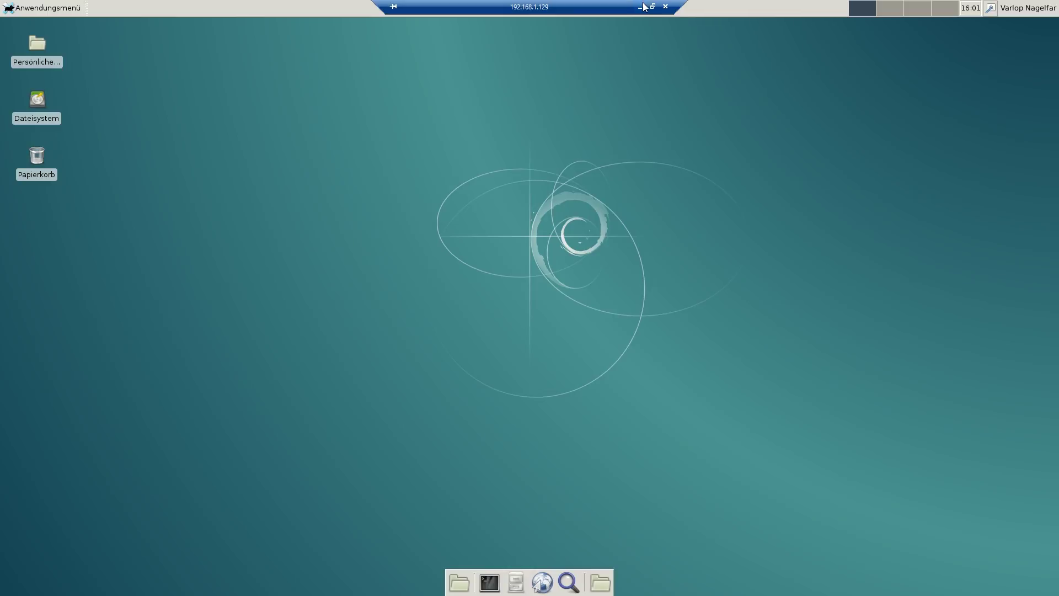
pyautogui.click(641, 6)
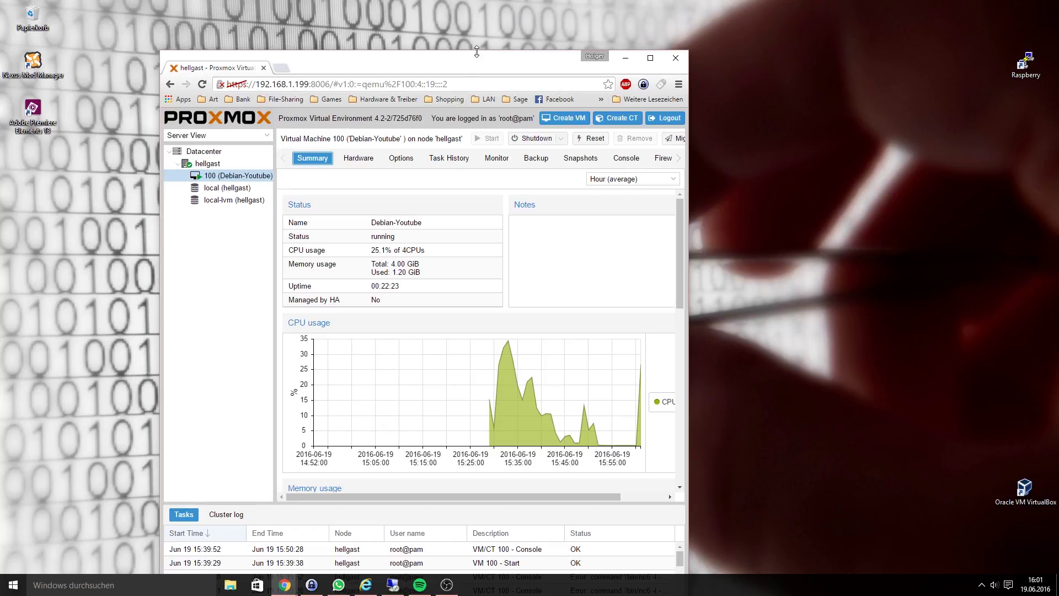
pyautogui.press('super+Down')
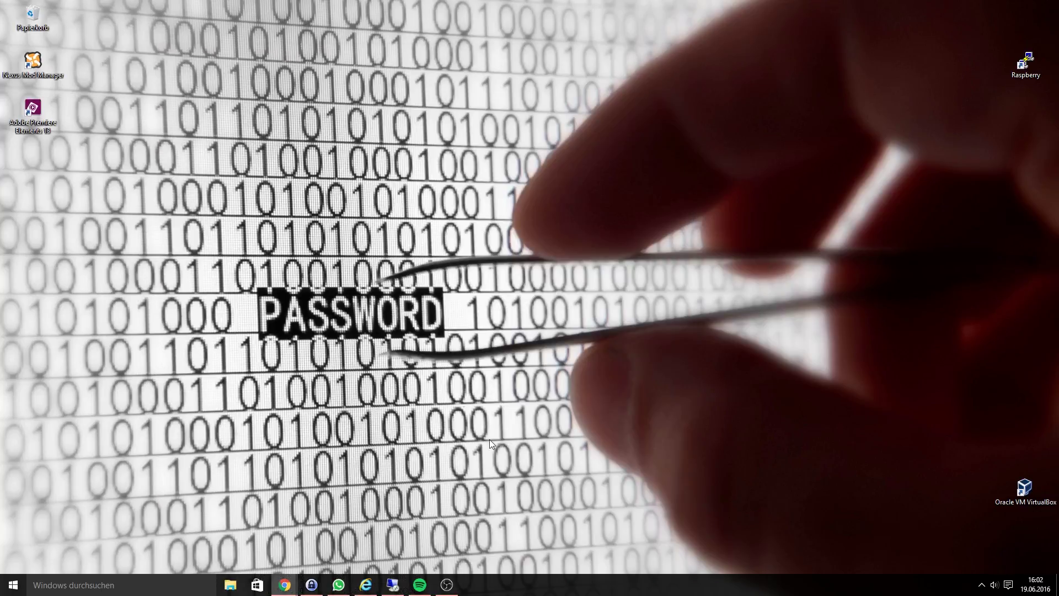
pyautogui.click(394, 582)
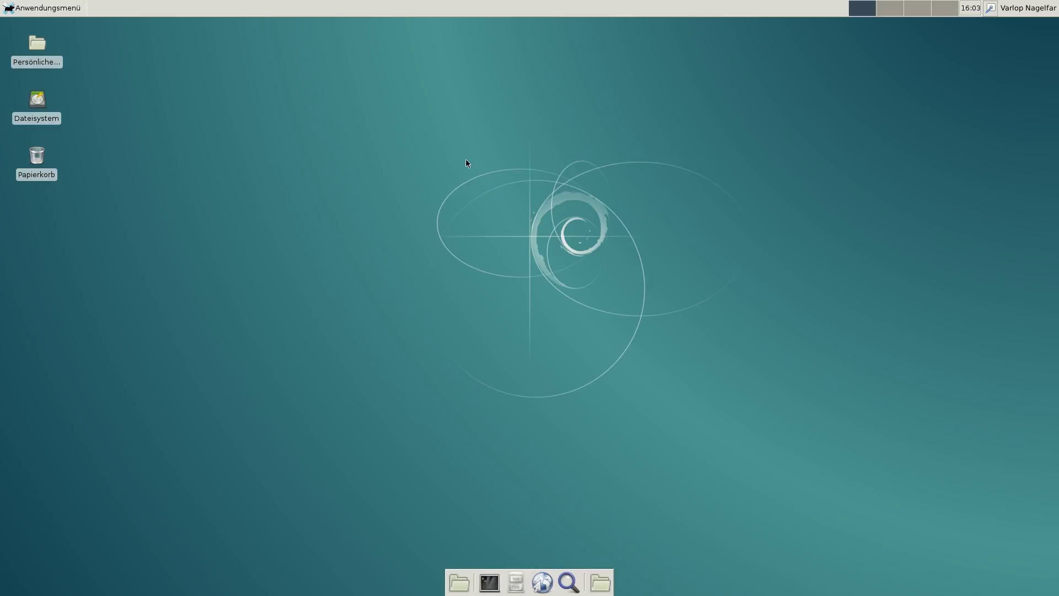
# Open a terminal, move it toward the screen centre, and run su to become root
pyautogui.click(489, 583)
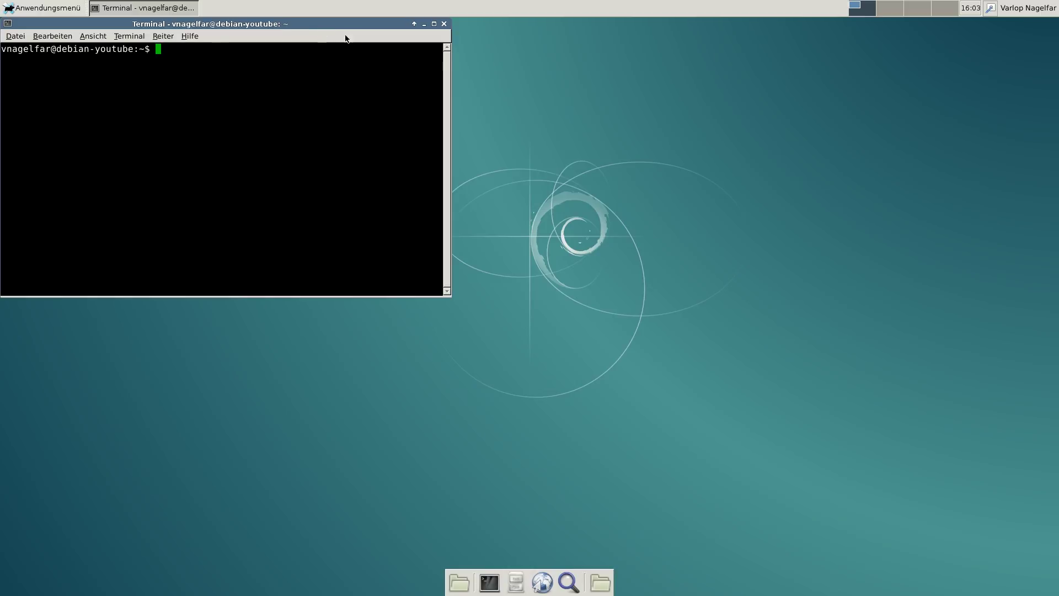
pyautogui.moveTo(319, 28); pyautogui.dragTo(455, 101)
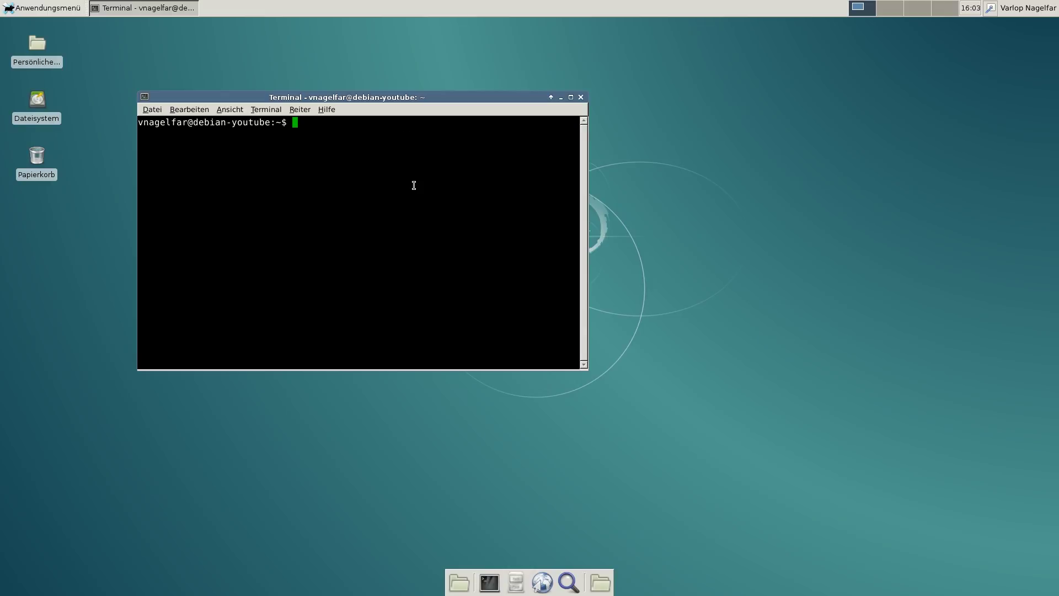
pyautogui.write('su')
pyautogui.press('Return')
pyautogui.press('Return')
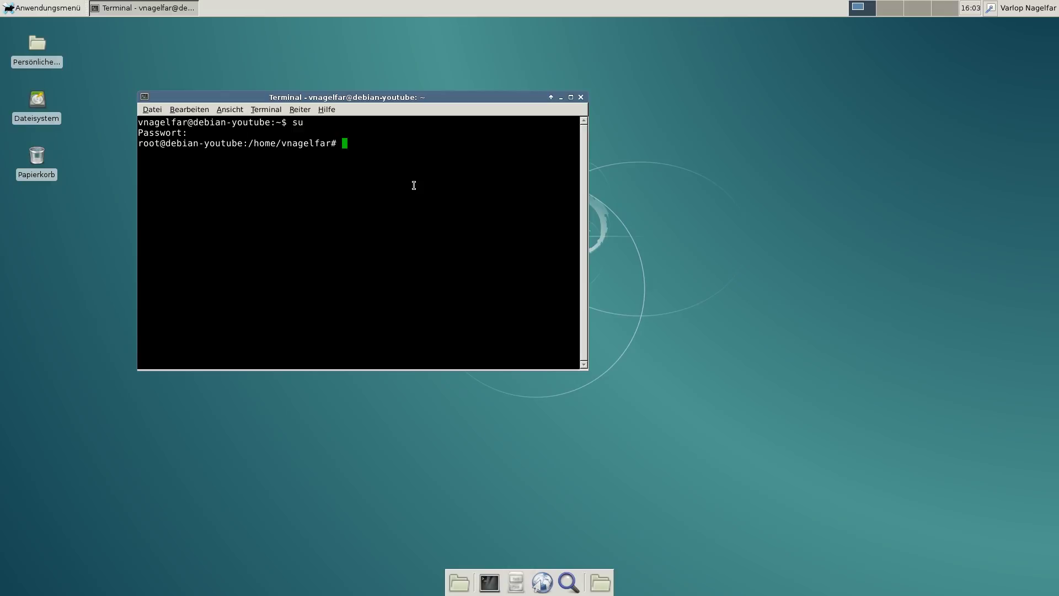
# Type the command nano /etc/apt/sources.list at the root prompt
pyautogui.write('nano')
pyautogui.press('Left')
pyautogui.press('BackSpace')
pyautogui.press('BackSpace')
pyautogui.press('BackSpace')
pyautogui.write('/etc/apt/sources.list')
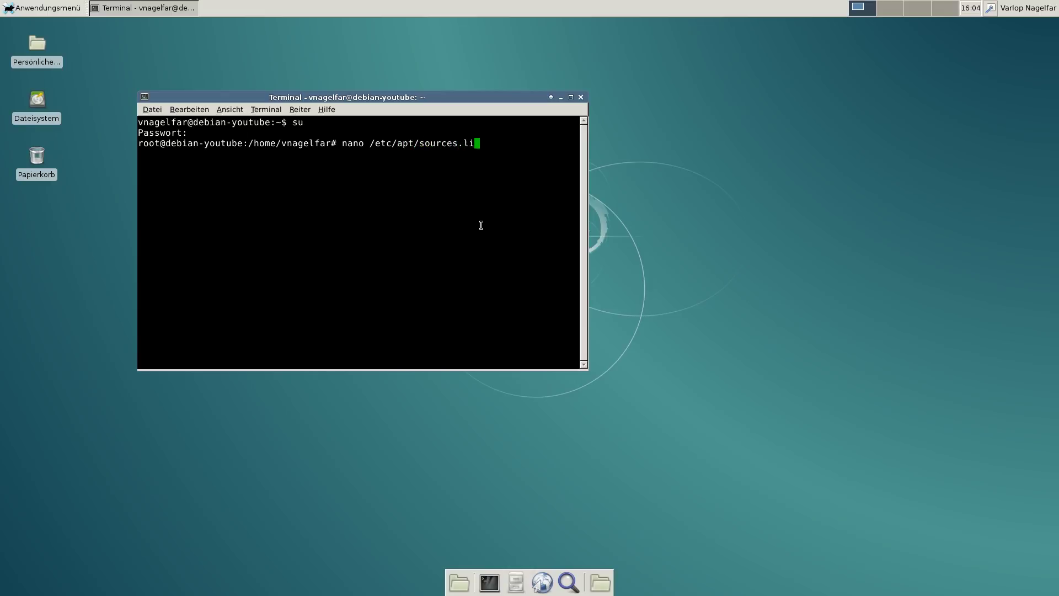
# Open /etc/apt/sources.list in nano, maximize the terminal, and review the jessie-updates lines
pyautogui.press('Return')
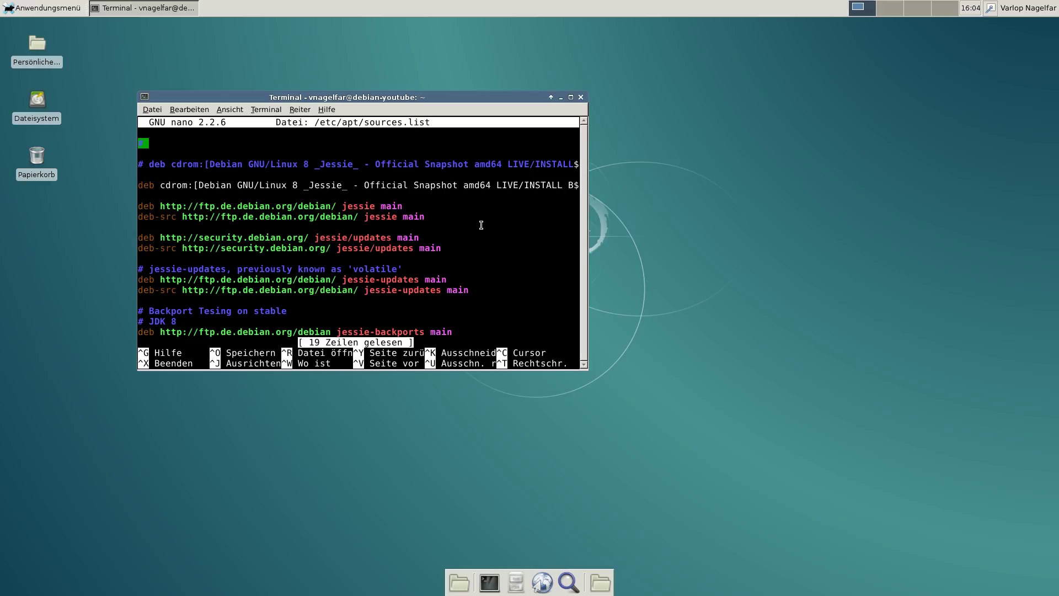
pyautogui.doubleClick(360, 100)
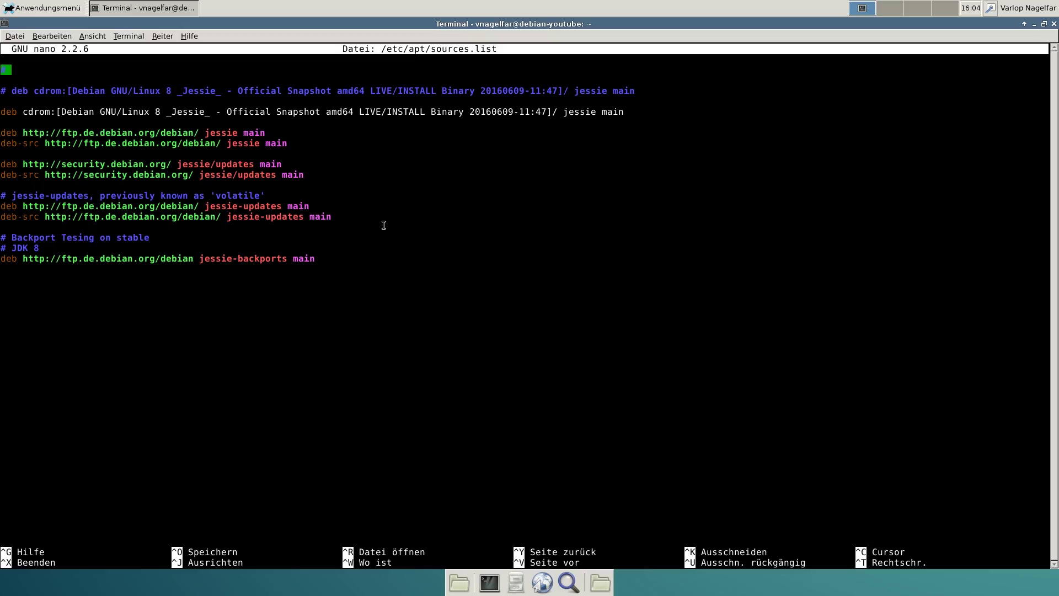
pyautogui.press('Down')
pyautogui.press('Down')
pyautogui.press('Down')
pyautogui.press('Down')
pyautogui.press('Down')
pyautogui.press('Down')
pyautogui.press('Down')
pyautogui.press('Down')
pyautogui.press('Down')
pyautogui.press('Down')
pyautogui.press('Down')
pyautogui.press('Down')
pyautogui.press('Down')
pyautogui.press('Down')
pyautogui.press('Down')
pyautogui.press('Up')
pyautogui.press('Down')
pyautogui.press('Down')
pyautogui.press('Down')
pyautogui.press('Up')
# Inspect the jessie-backports and JDK 8 comment lines, then exit nano without saving
pyautogui.press('Down')
pyautogui.press('Up')
pyautogui.press('Down')
pyautogui.press('Down')
pyautogui.press('Down')
pyautogui.press('Up')
pyautogui.press('Up')
pyautogui.press('Up')
pyautogui.press('Down')
pyautogui.press('Up')
pyautogui.press('Down')
pyautogui.moveTo(44, 247); pyautogui.dragTo(11, 258)
pyautogui.click(67, 252)
pyautogui.hotkey('ctrl', 'x')
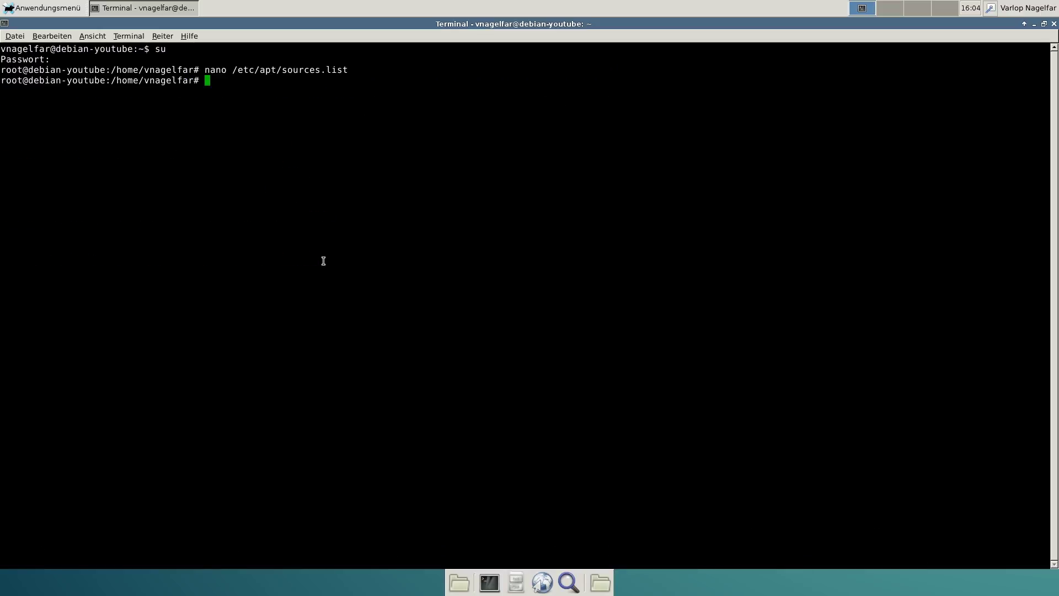
# Clear the screen and run apt-get update to refresh the package lists
pyautogui.write('clear')
pyautogui.press('Return')
pyautogui.write('apt')
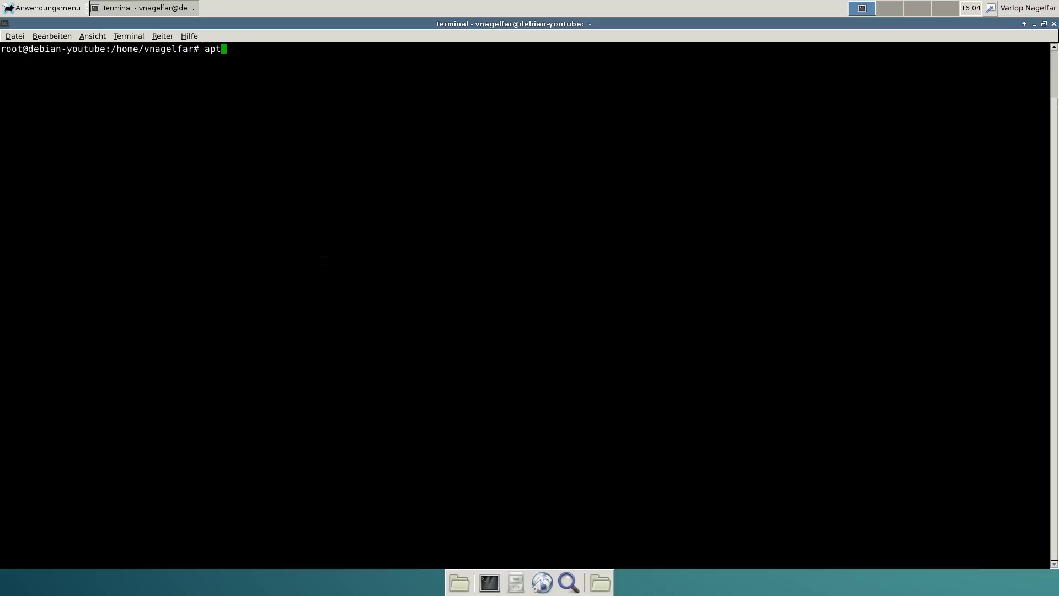
pyautogui.write('-get update')
pyautogui.press('Return')
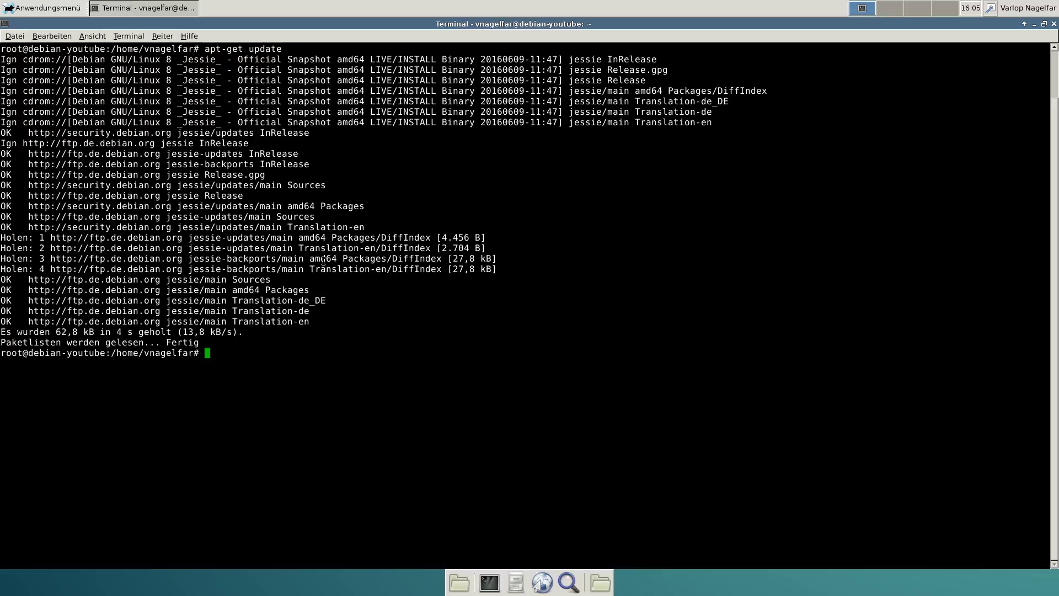
# Run apt-get upgrade, which upgrades nothing and holds back iceweasel
pyautogui.write('apt-get upgrade')
pyautogui.press('Return')
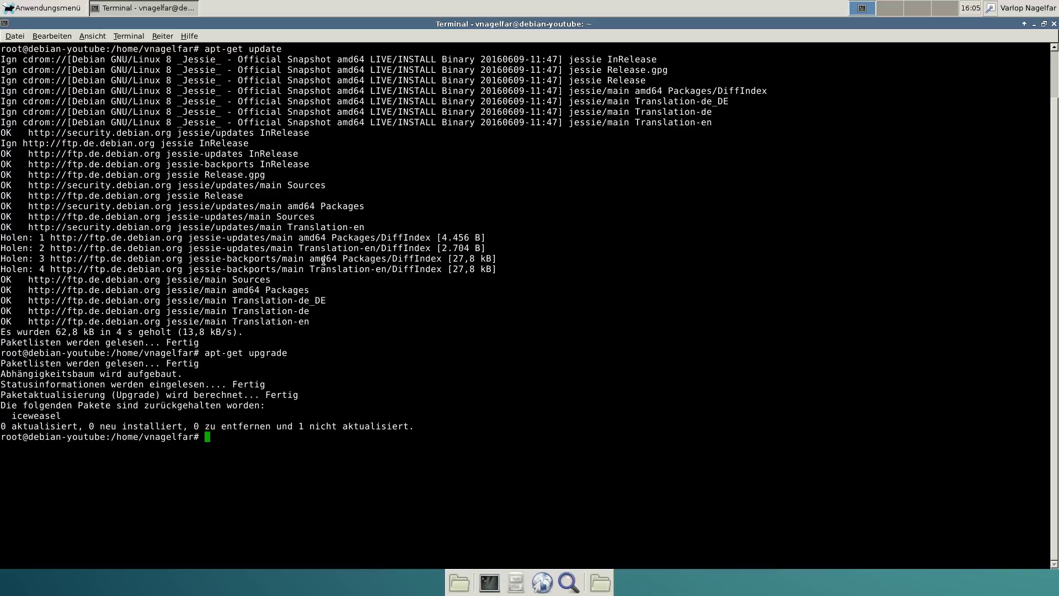
# Install openjdk-8-jdk with apt-get, confirming with J, then start typing the next apt-get install
pyautogui.write('apt-get install openjdk-8.')
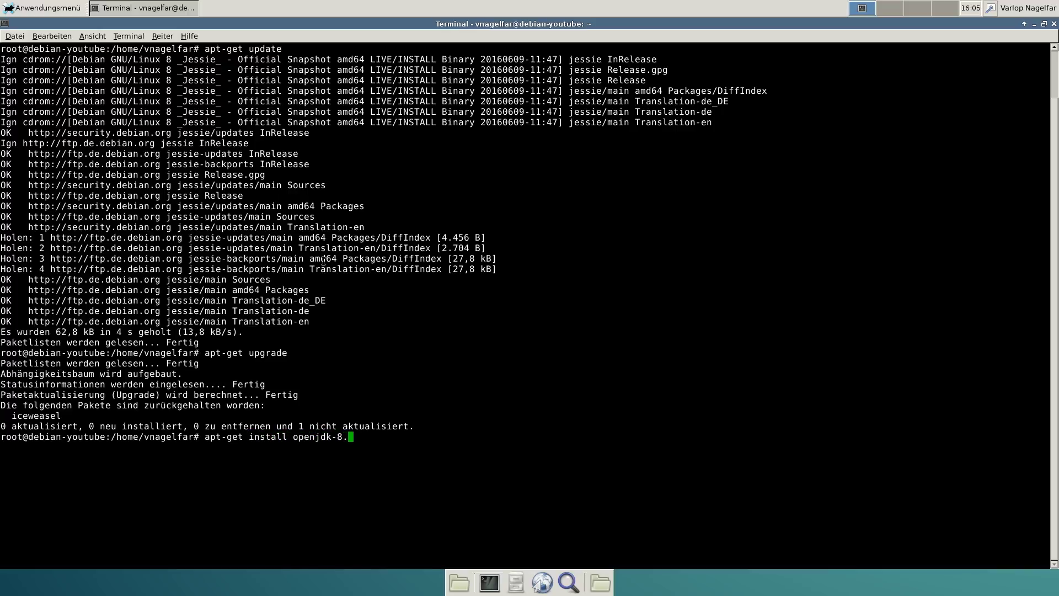
pyautogui.press('BackSpace')
pyautogui.write('-jdk')
pyautogui.press('Return')
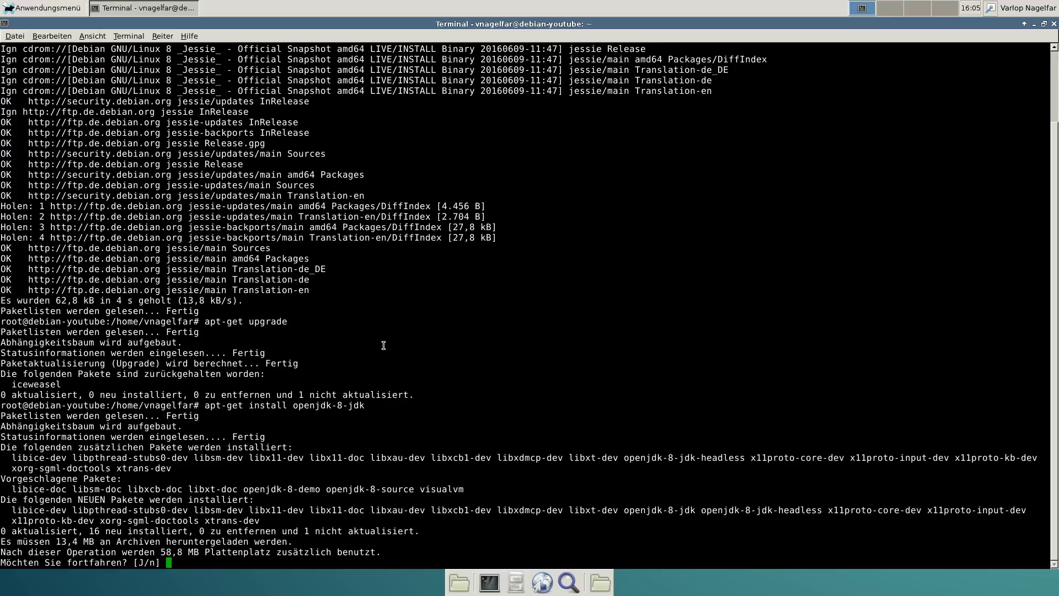
pyautogui.write('J')
pyautogui.press('Return')
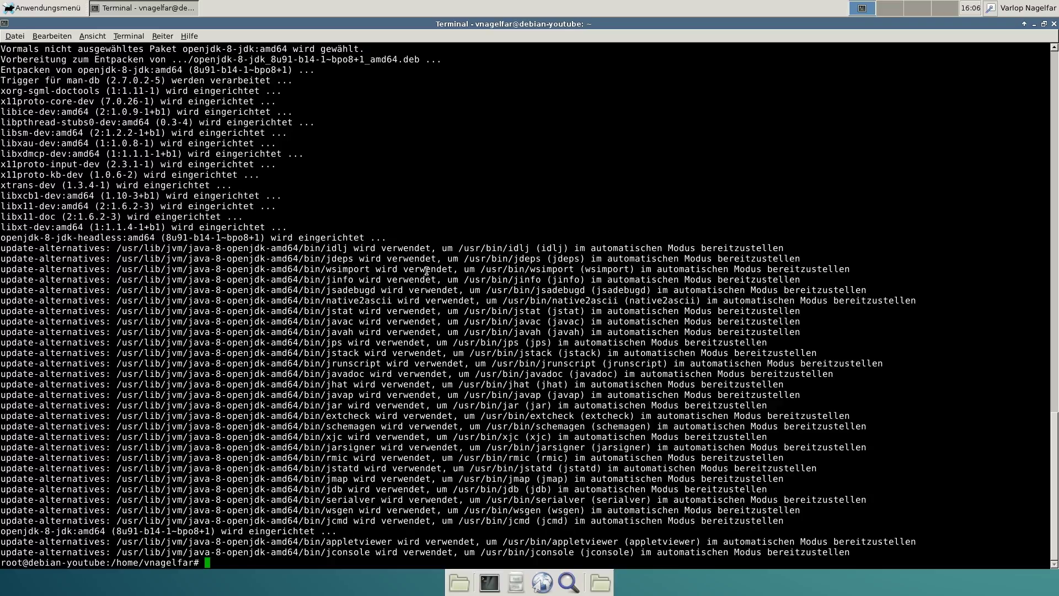
pyautogui.write('apt-get install')
# Clear the terminal and run apt-get install xrdp, which reports xrdp already at the newest version
pyautogui.press('BackSpace')
pyautogui.press('BackSpace')
pyautogui.press('BackSpace')
pyautogui.press('BackSpace')
pyautogui.press('BackSpace')
pyautogui.press('BackSpace')
pyautogui.press('BackSpace')
pyautogui.press('BackSpace')
pyautogui.press('BackSpace')
pyautogui.press('BackSpace')
pyautogui.press('BackSpace')
pyautogui.press('BackSpace')
pyautogui.press('BackSpace')
pyautogui.press('BackSpace')
pyautogui.press('BackSpace')
pyautogui.write('clear')
pyautogui.press('Return')
pyautogui.write('apt-get ')
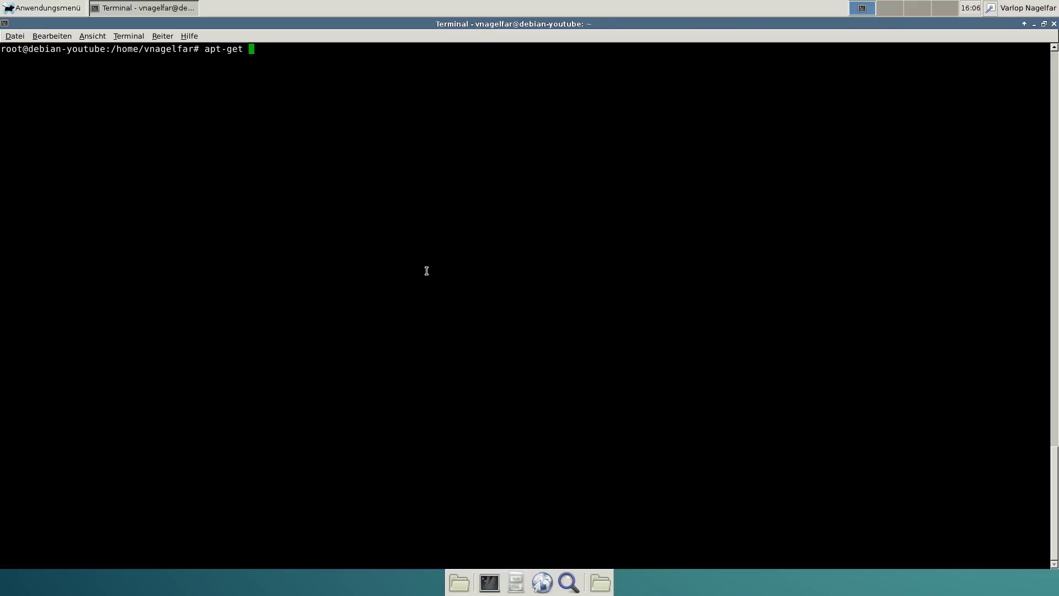
pyautogui.write('install xrdp')
pyautogui.press('Return')
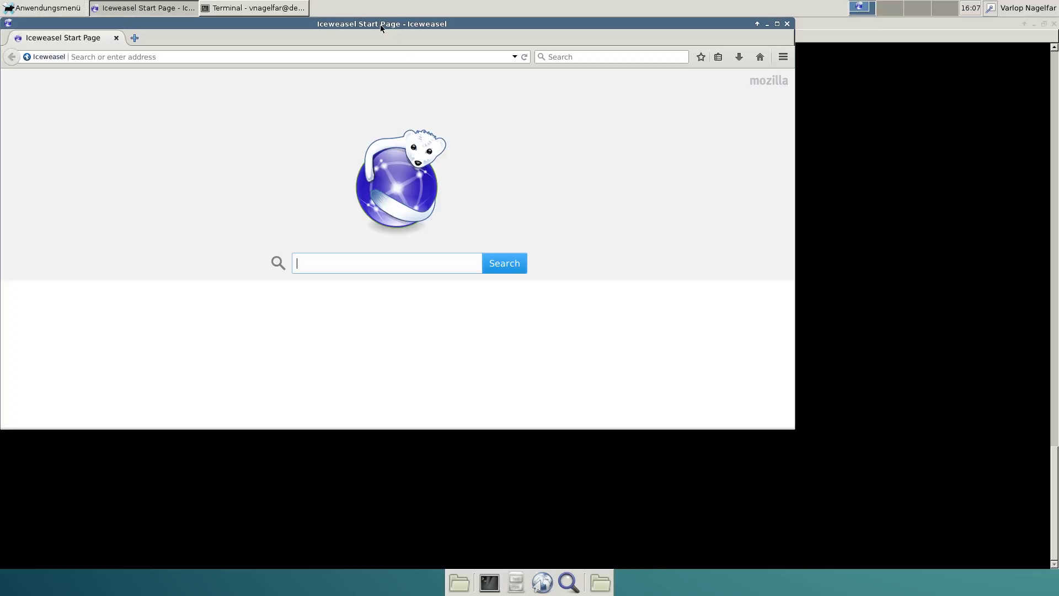
# Maximize Iceweasel, search for mcmyadmin, and open the mcmyadmin.com result
pyautogui.doubleClick(379, 24)
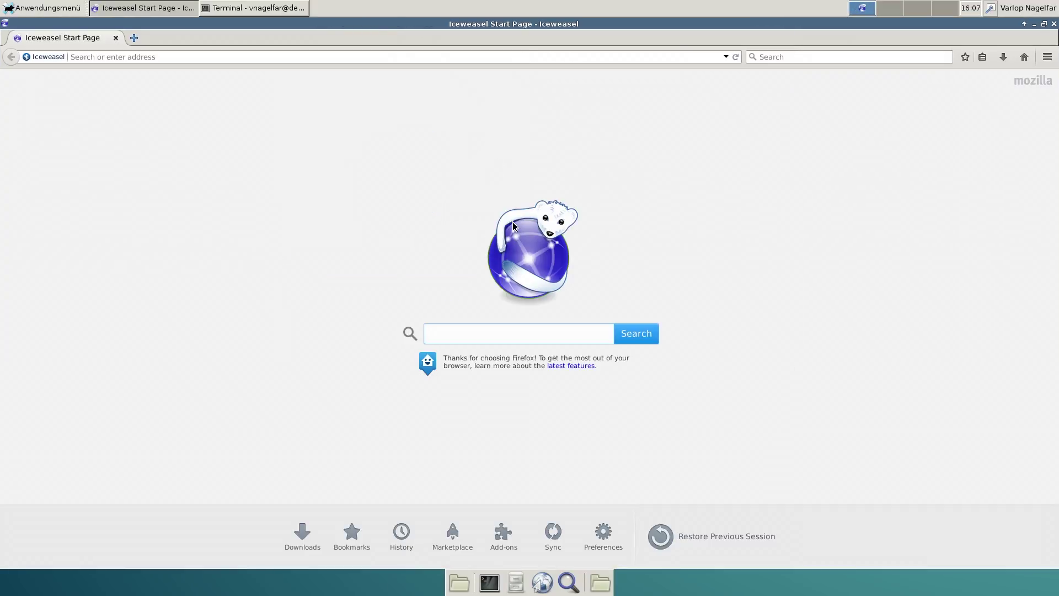
pyautogui.click(193, 56)
pyautogui.write('m')
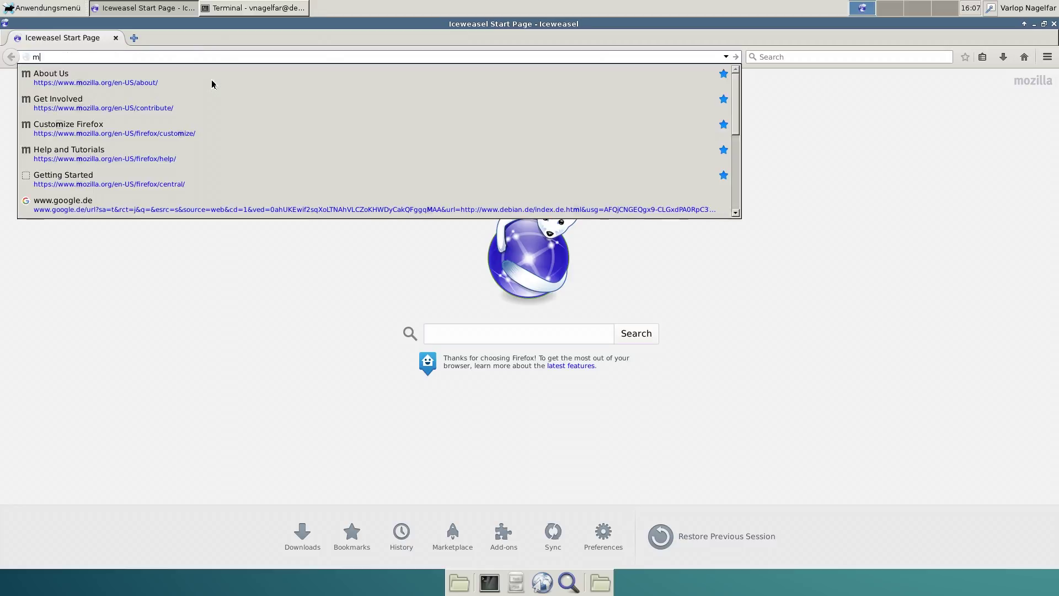
pyautogui.write('y')
pyautogui.press('BackSpace')
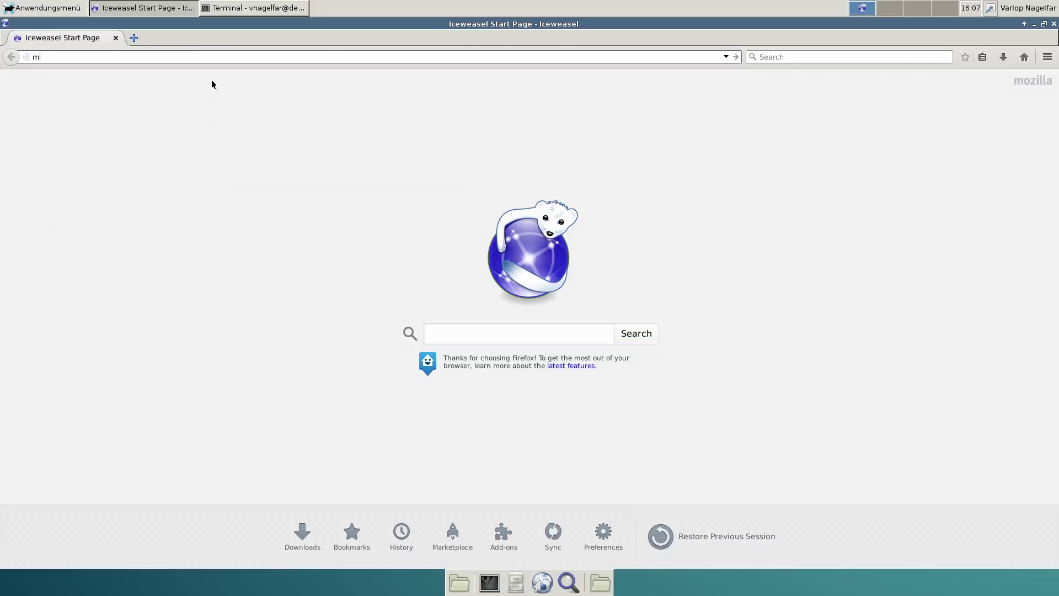
pyautogui.write('cmyadmin')
pyautogui.press('Return')
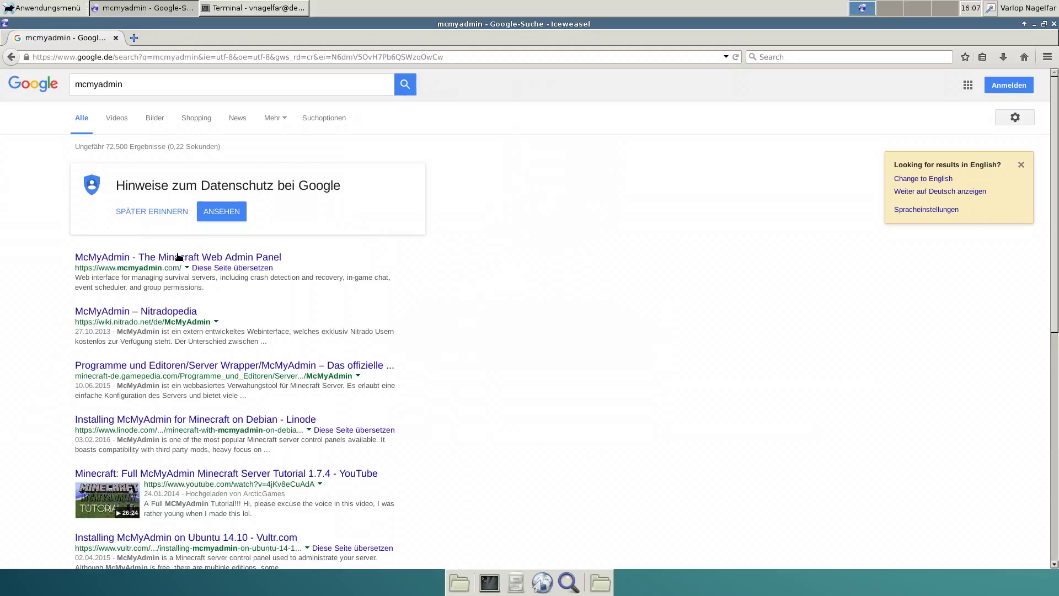
pyautogui.click(182, 258)
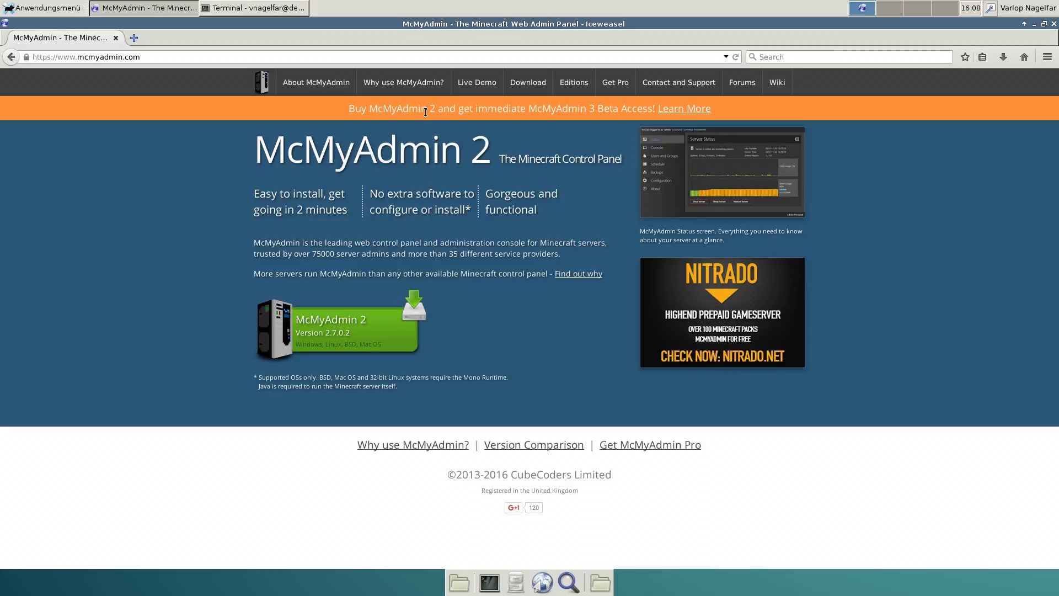
# View McMyAdmin's GNU/Linux (64 bit) download instructions, then close Iceweasel
pyautogui.click(527, 85)
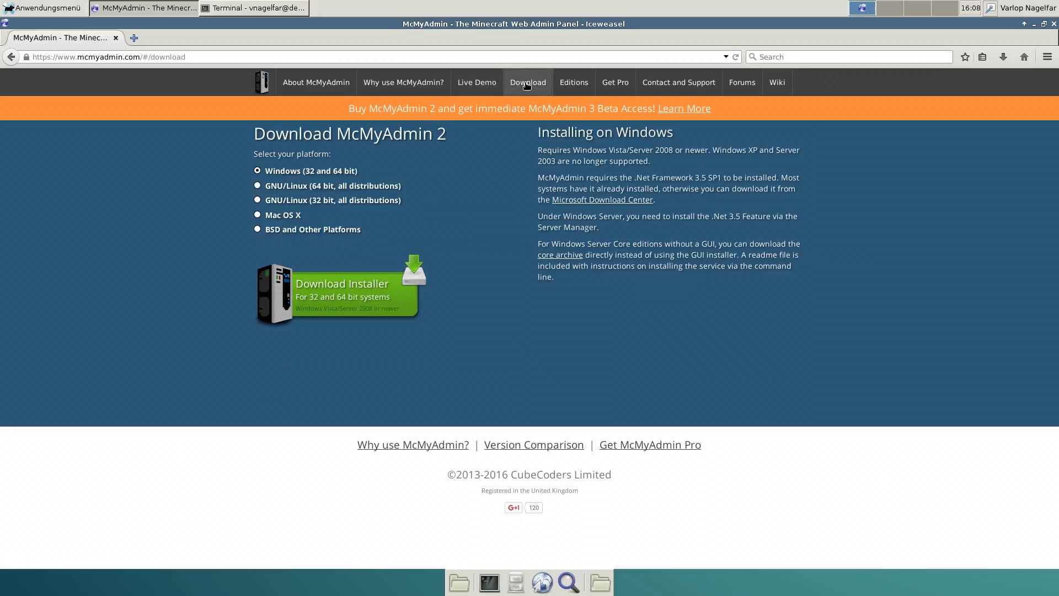
pyautogui.click(279, 186)
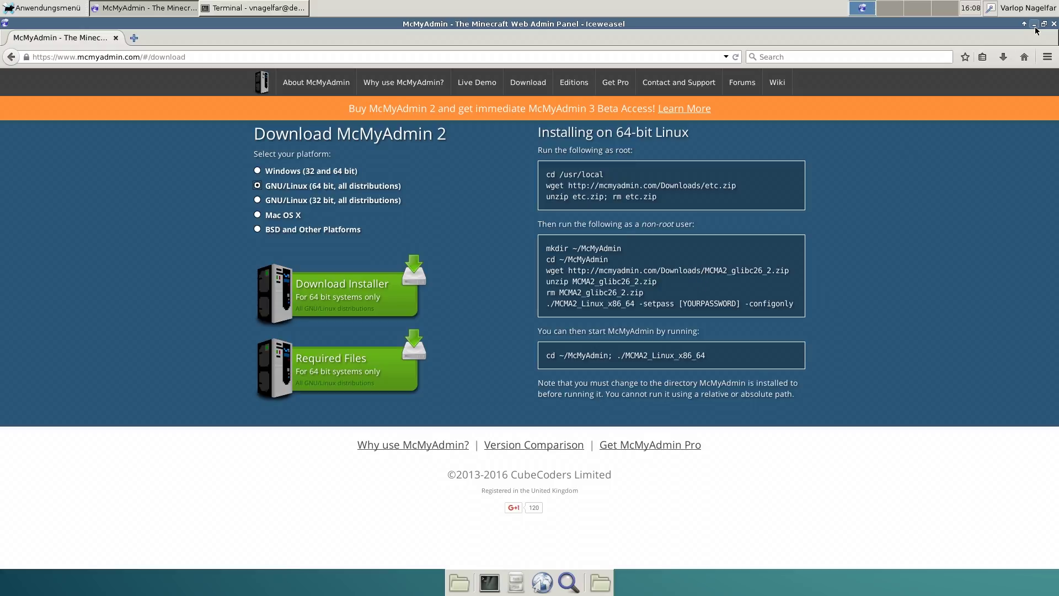
pyautogui.click(1054, 24)
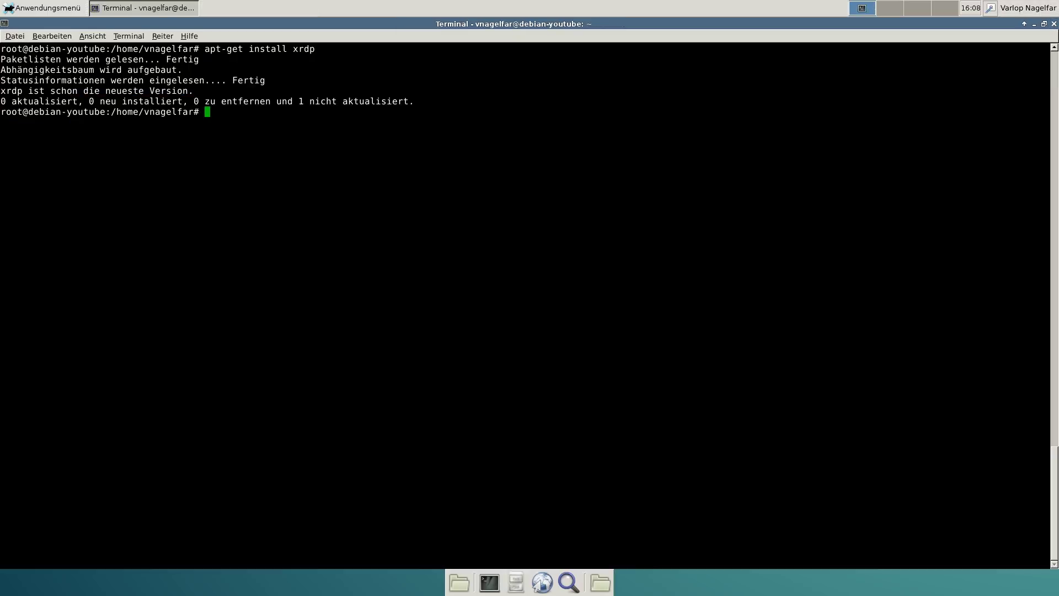
pyautogui.tripleClick(329, 164)
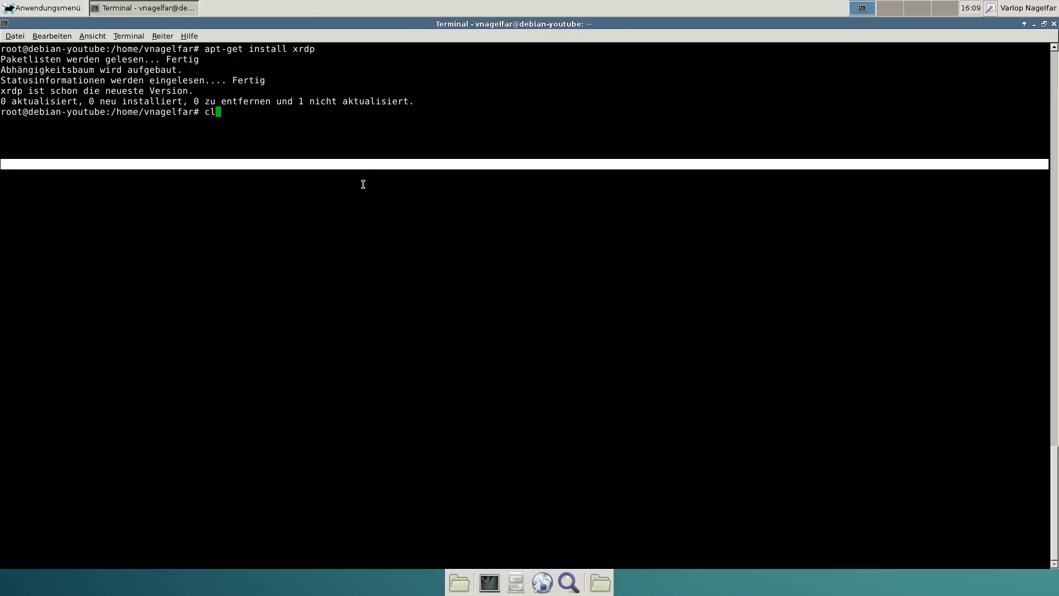
pyautogui.hotkey('ctrl', 'l')
pyautogui.write('cd /')
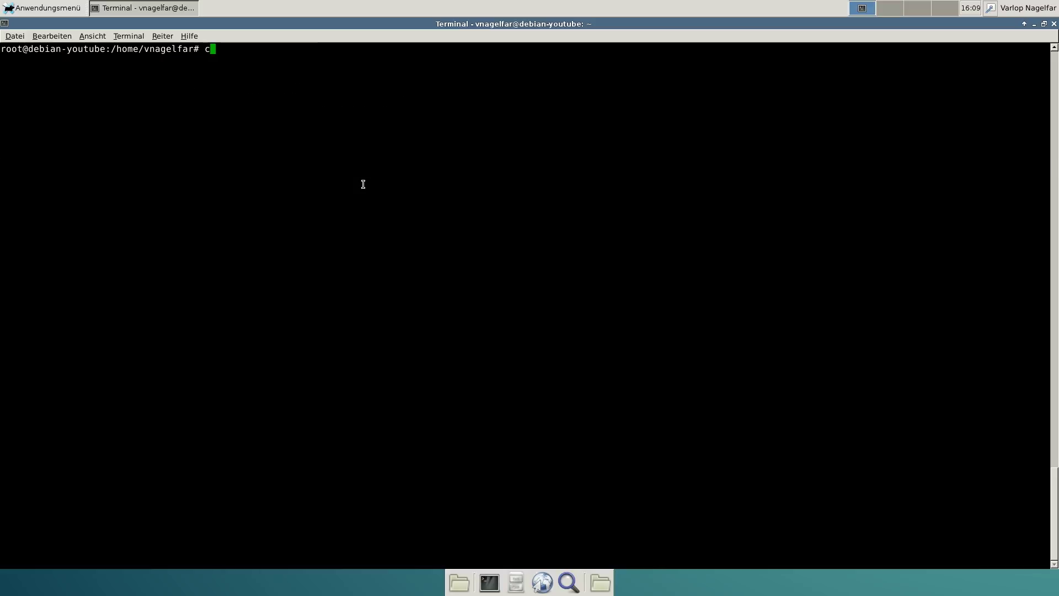
pyautogui.press('BackSpace')
pyautogui.press('BackSpace')
pyautogui.press('BackSpace')
pyautogui.press('BackSpace')
pyautogui.write('cd /usr/local')
pyautogui.press('Return')
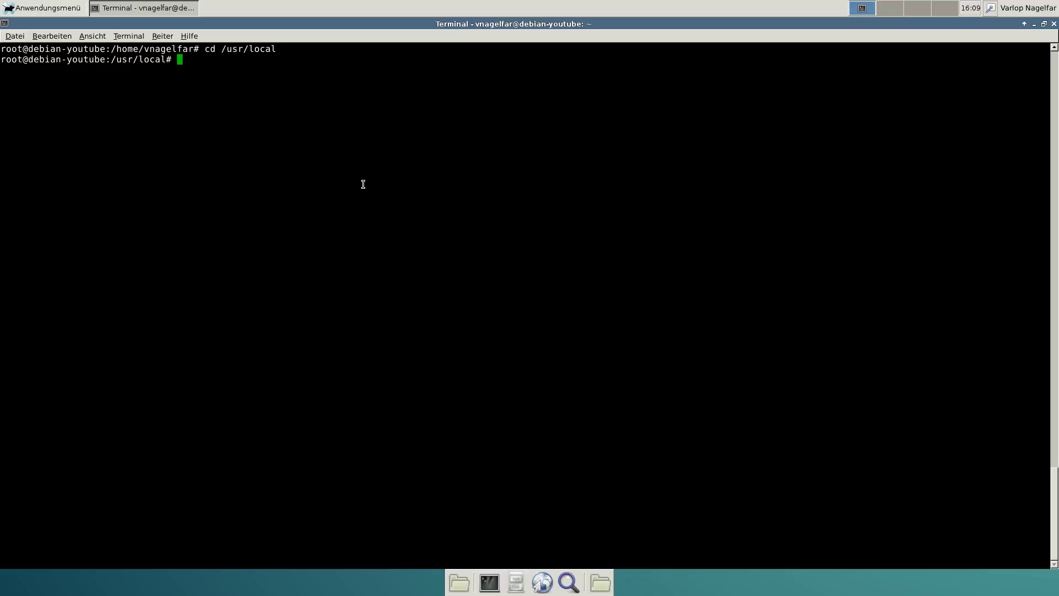
pyautogui.write('wget http://mcmyadmin.')
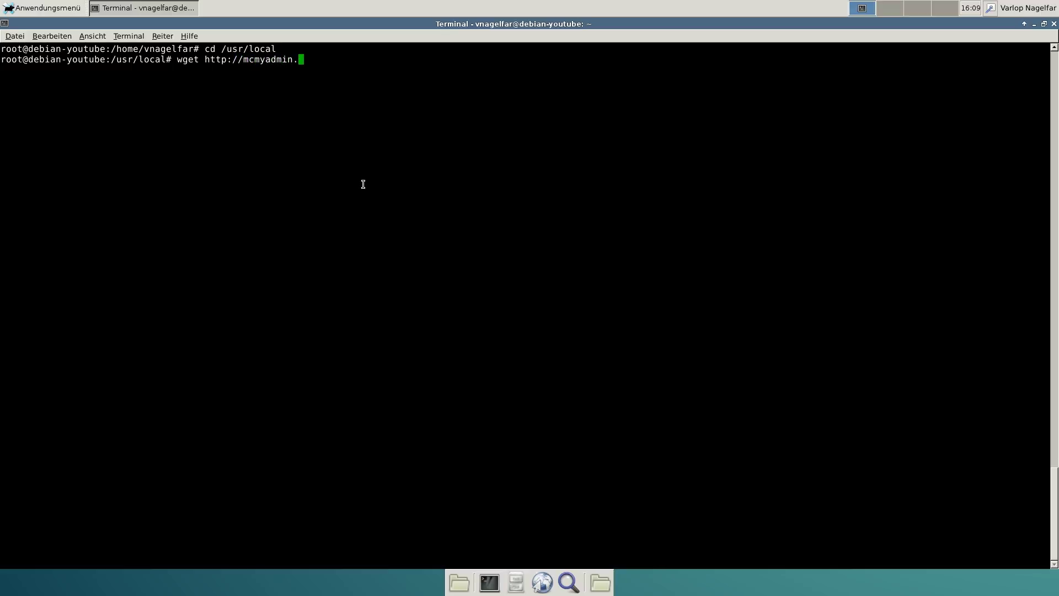
pyautogui.write('com/Downloads/etc.zip')
pyautogui.press('Return')
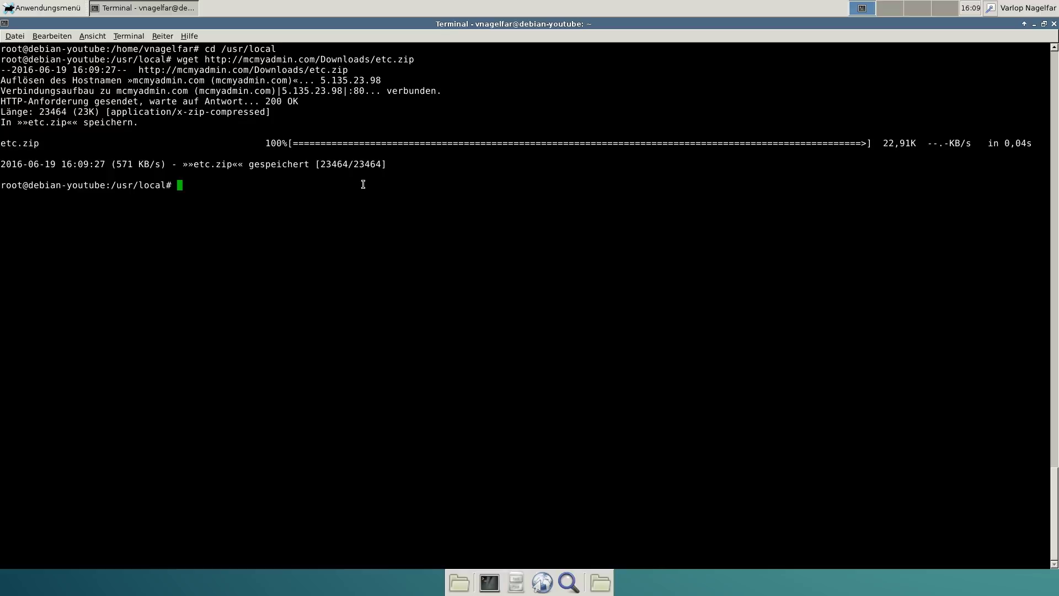
# Unzip etc.zip, delete the archive, and exit the root shell
pyautogui.write('unzip etc.zip; rm etc.uip')
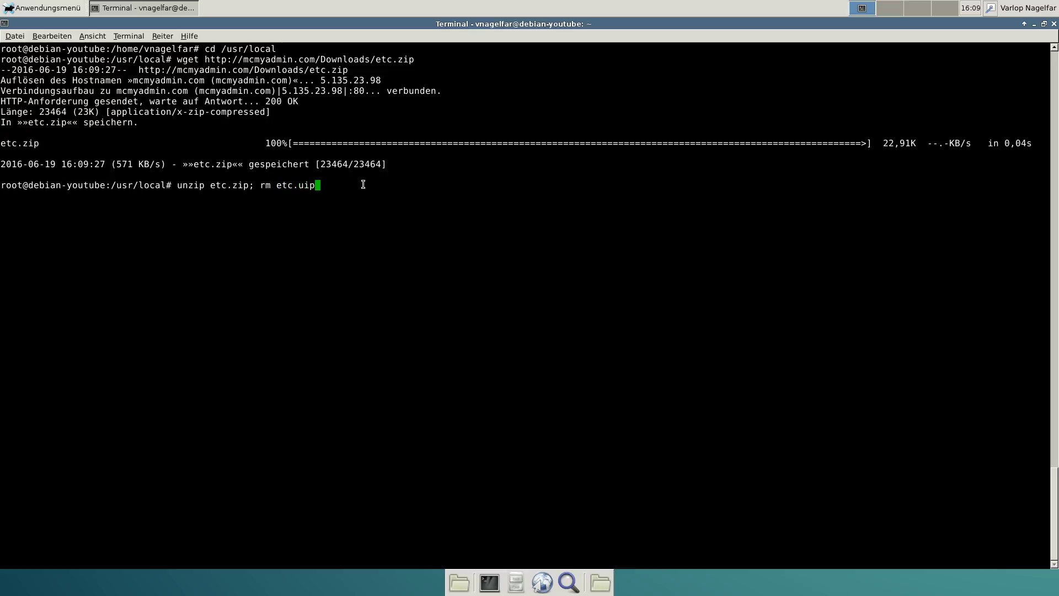
pyautogui.press('BackSpace')
pyautogui.press('BackSpace')
pyautogui.press('BackSpace')
pyautogui.write('zip')
pyautogui.press('Return')
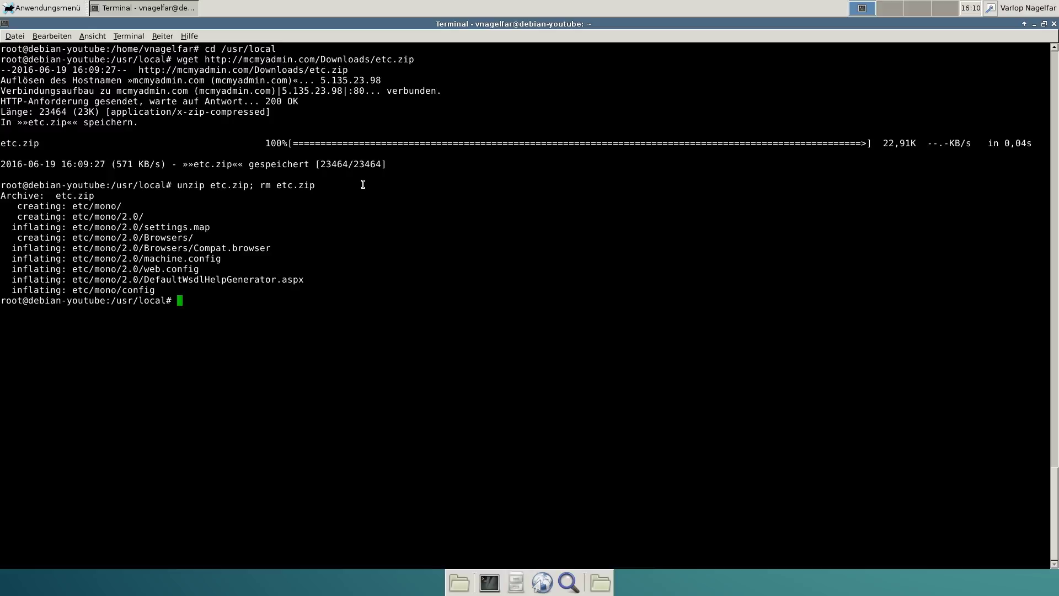
pyautogui.write('exit')
pyautogui.press('Return')
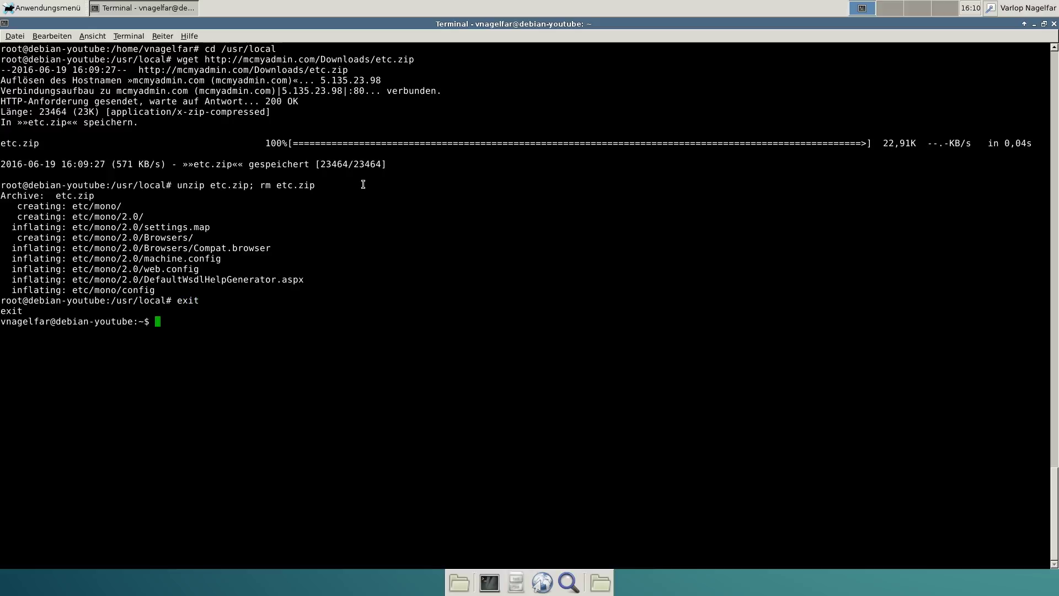
# Clear the terminal and create the folder ~/McMyAdmin with mkdir
pyautogui.write('clear')
pyautogui.press('Return')
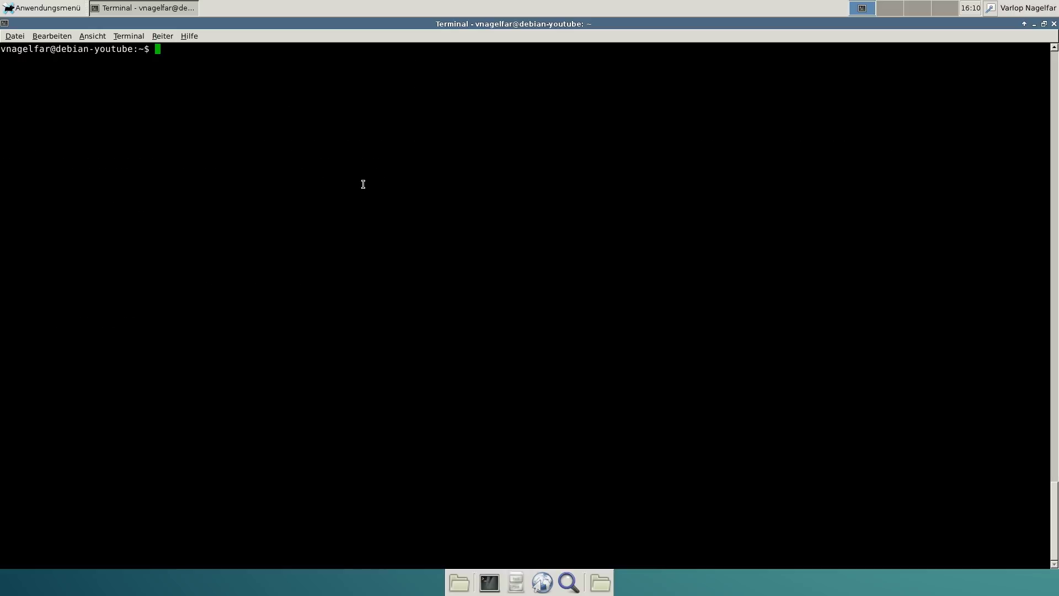
pyautogui.write('mkdir')
pyautogui.write('~/McMyAdmin')
pyautogui.press('Return')
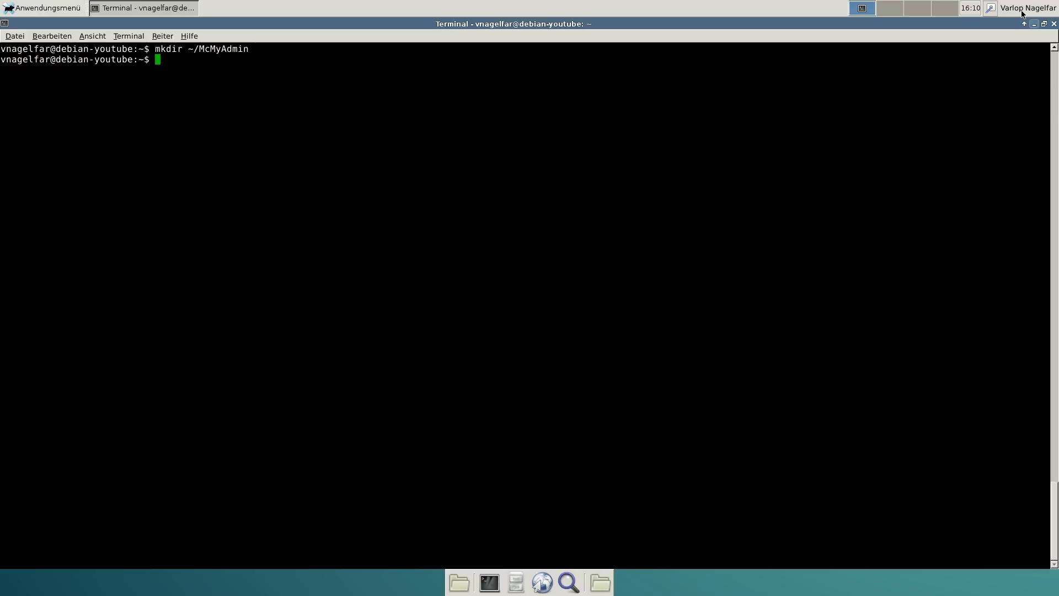
pyautogui.click(460, 584)
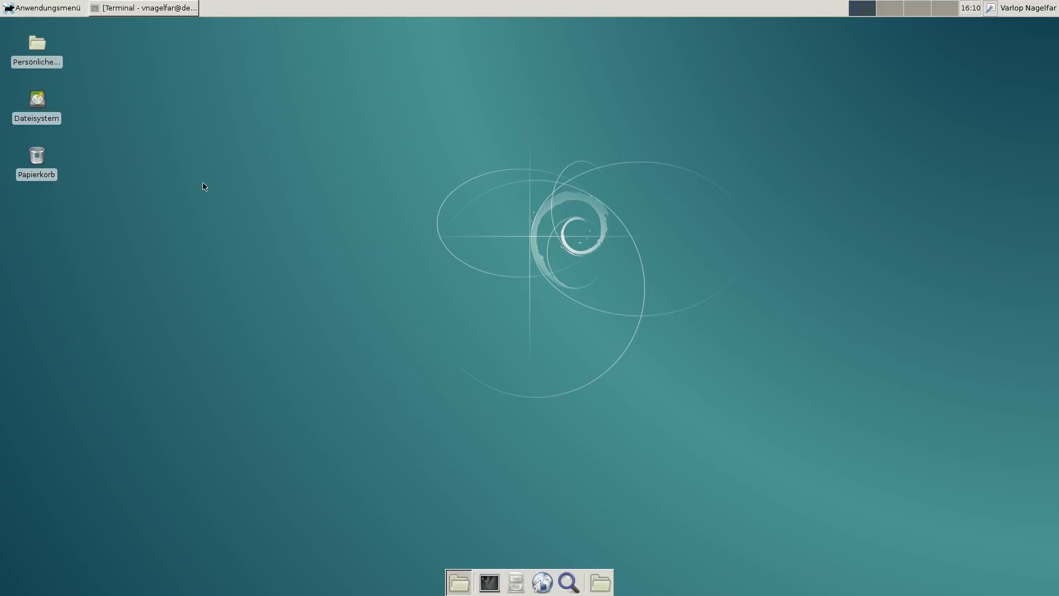
pyautogui.doubleClick(43, 57)
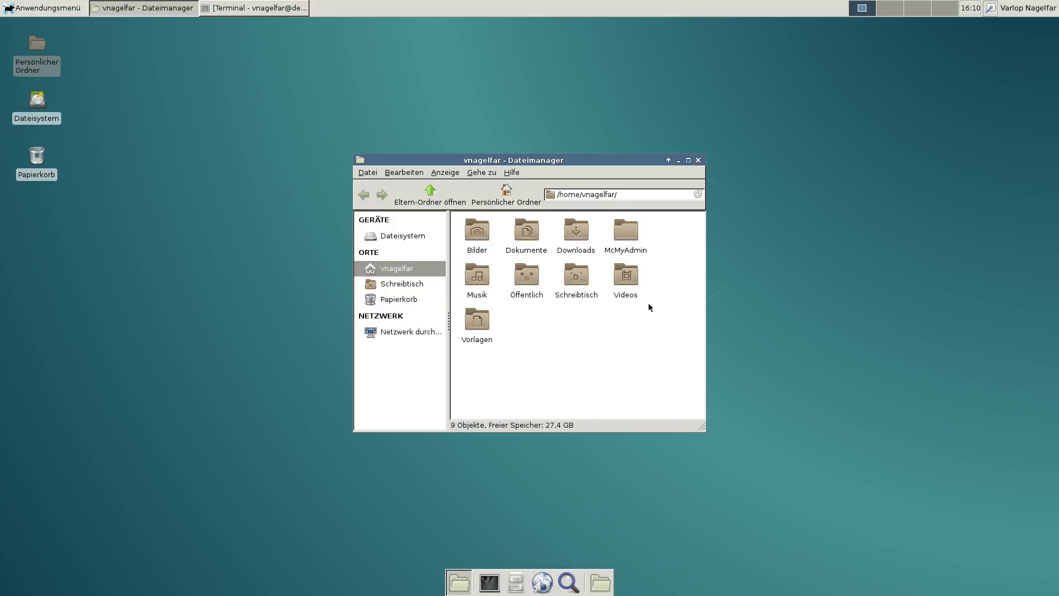
pyautogui.click(630, 236)
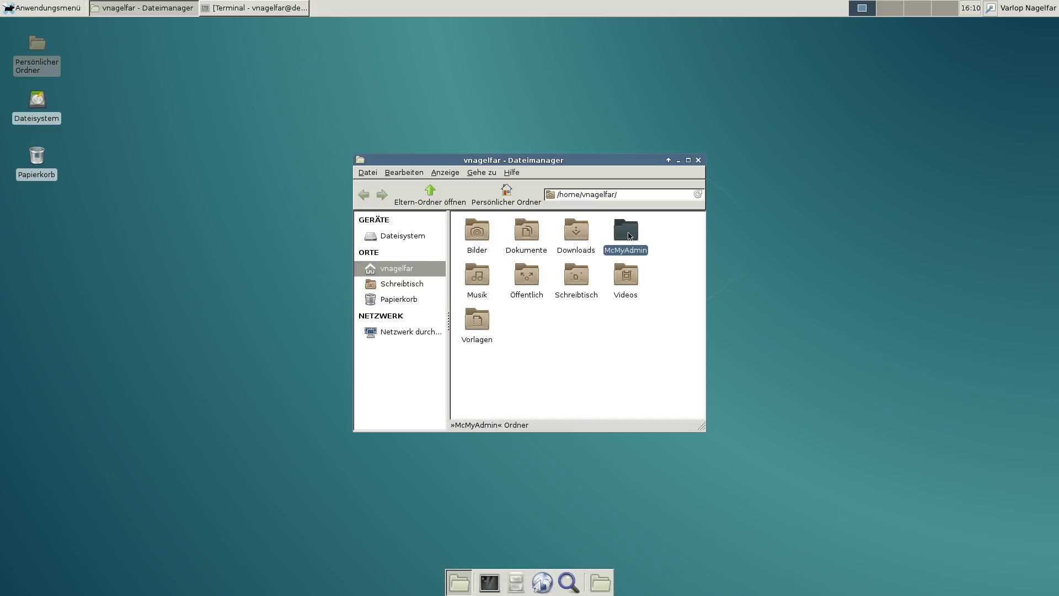
pyautogui.click(699, 160)
pyautogui.click(496, 575)
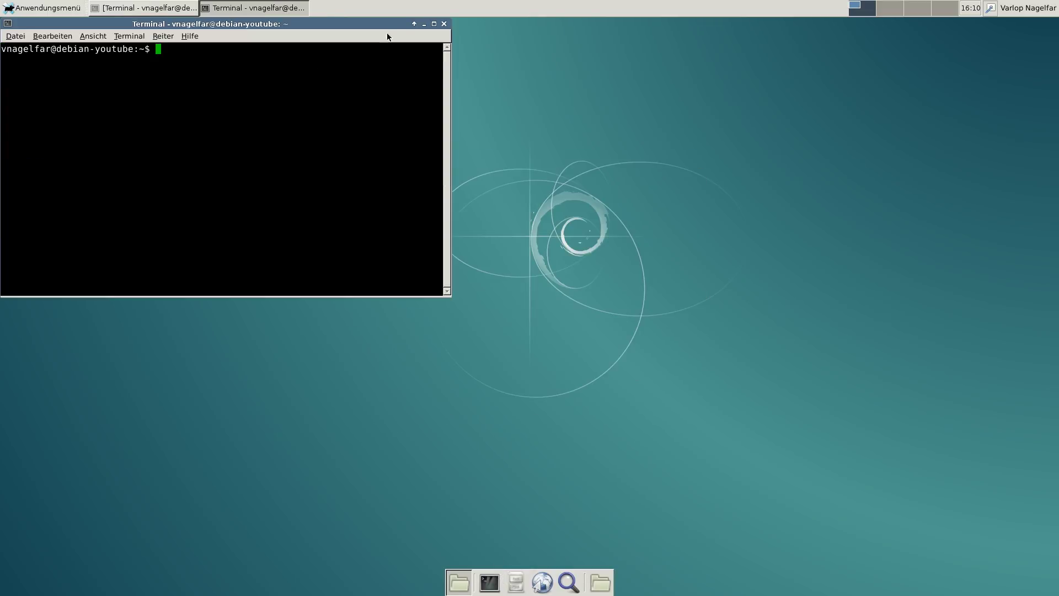
pyautogui.click(444, 23)
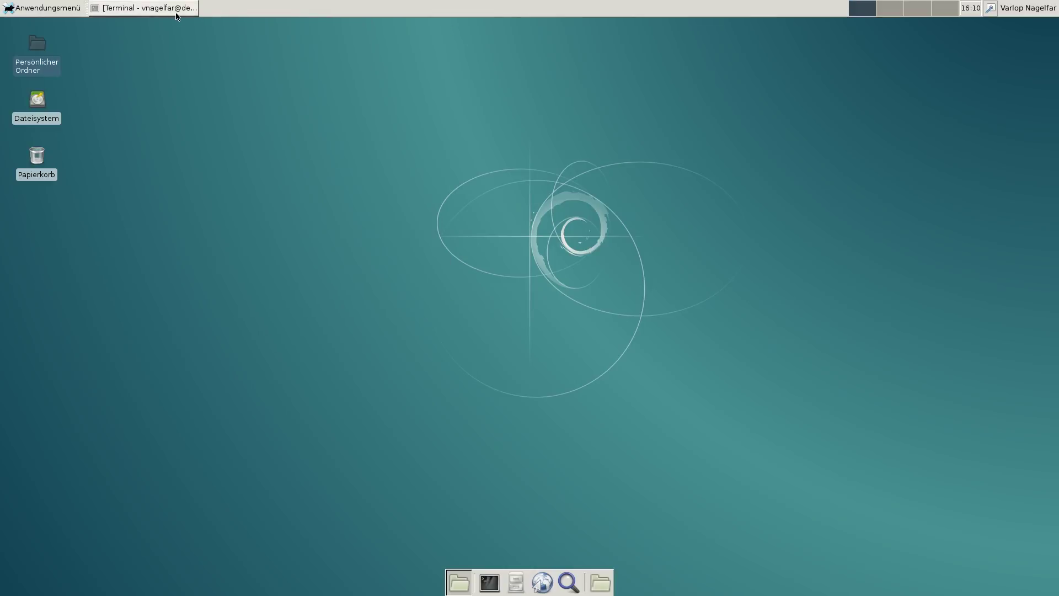
pyautogui.click(165, 8)
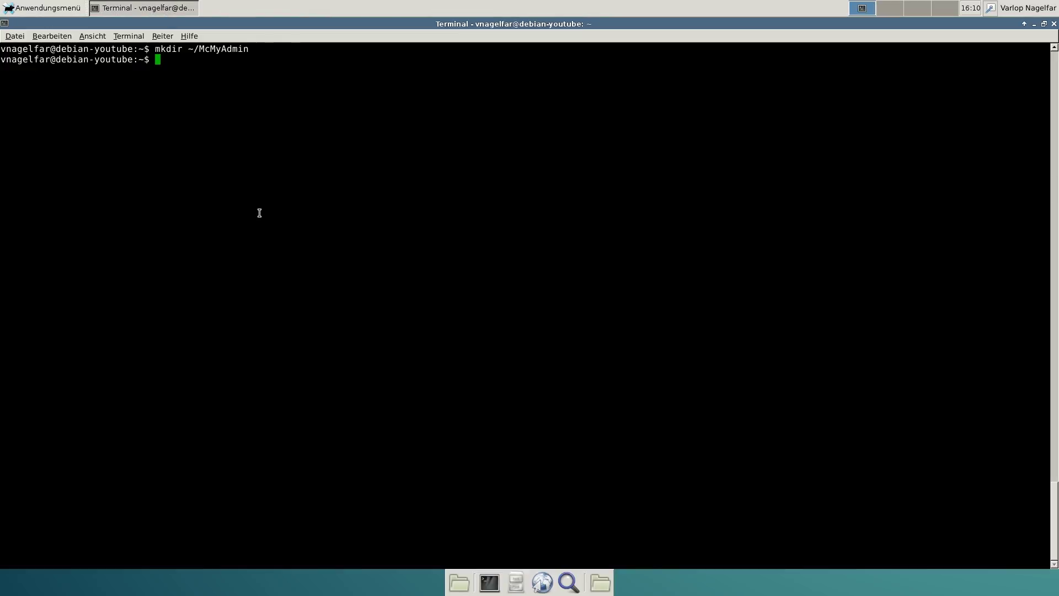
# Change into the ~/McMyAdmin folder
pyautogui.write('w')
pyautogui.press('BackSpace')
pyautogui.write('cd')
pyautogui.write('~/McMyAdmin')
pyautogui.press('Return')
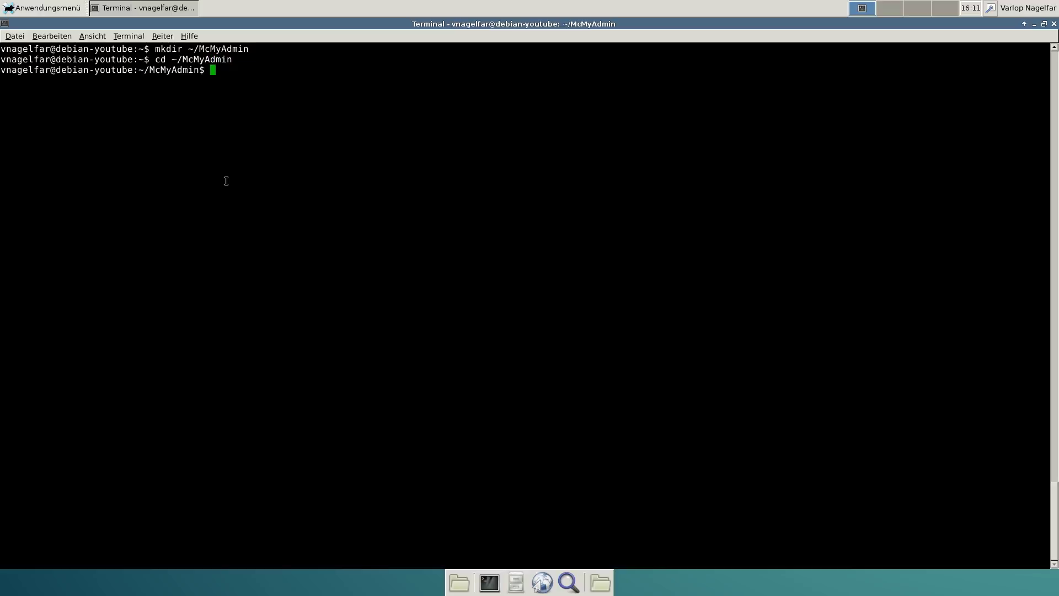
# Download MCMA2_glibc26_2.zip from mcmyadmin.com with wget and unzip it
pyautogui.write('wget http://mcmyadmin.com/Do')
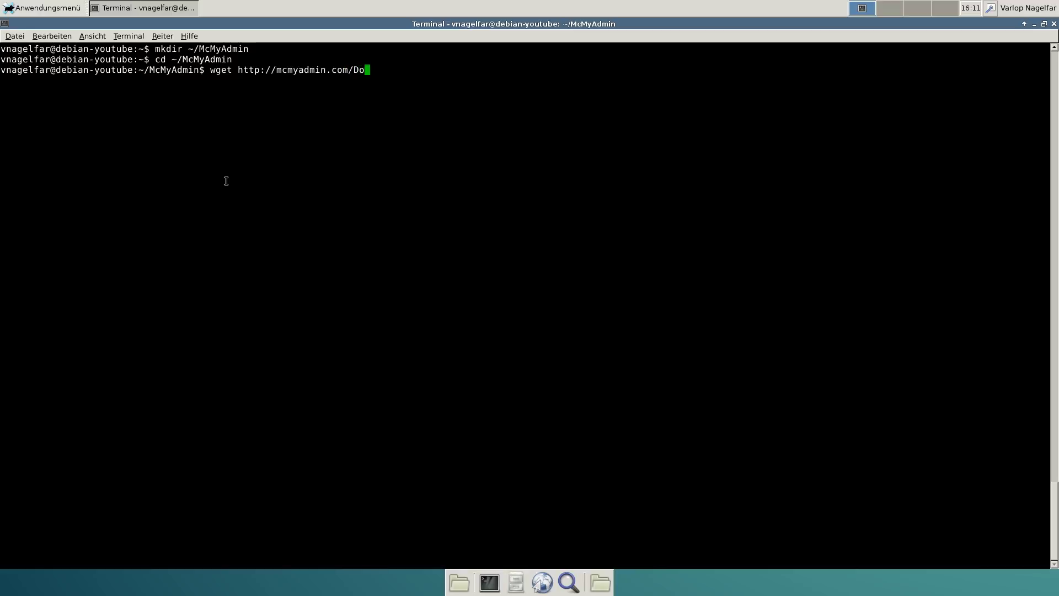
pyautogui.write('wnloads/')
pyautogui.write('MCMA2_glibc26')
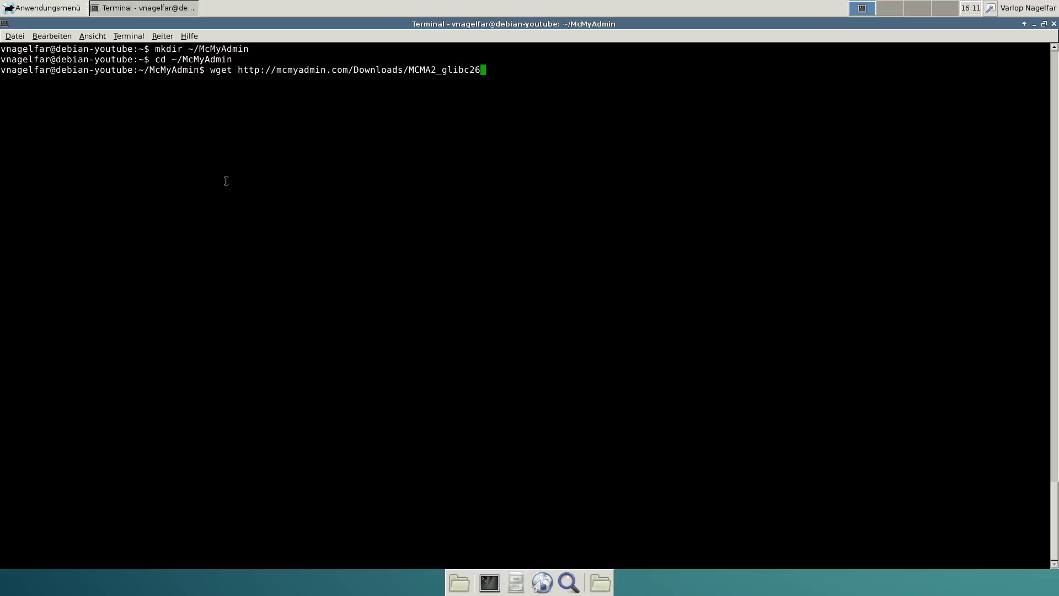
pyautogui.write('_2.zip')
pyautogui.press('Return')
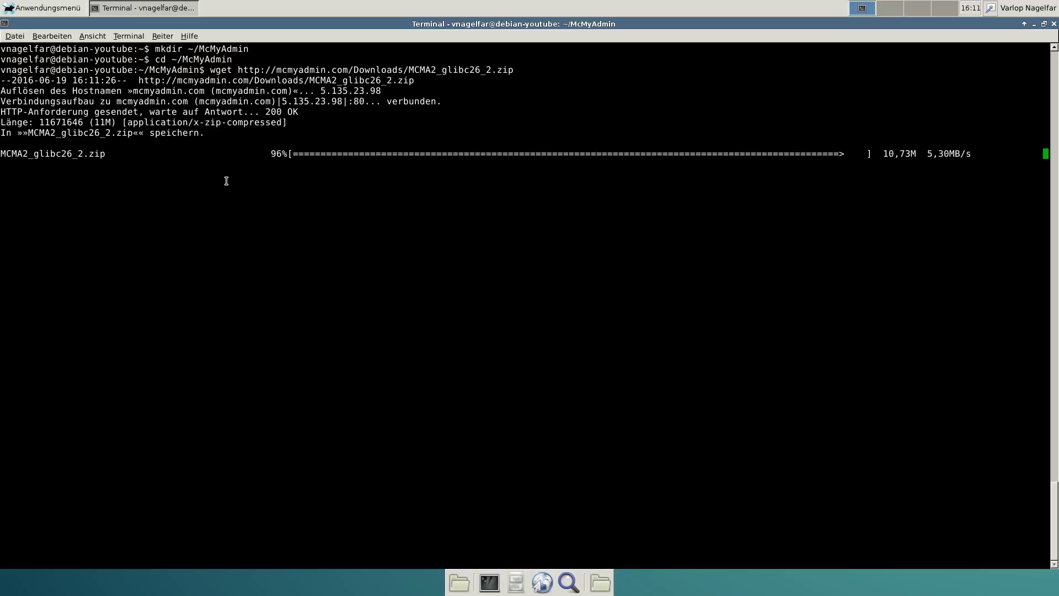
pyautogui.write('unzip ')
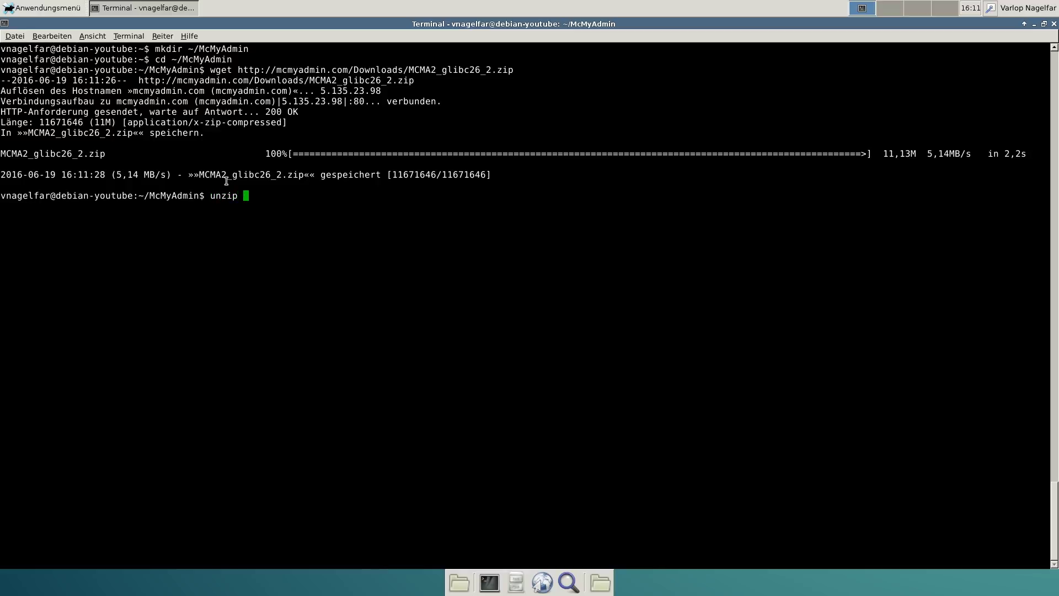
pyautogui.write('MCMA2_glibc26_2.zip')
pyautogui.press('Return')
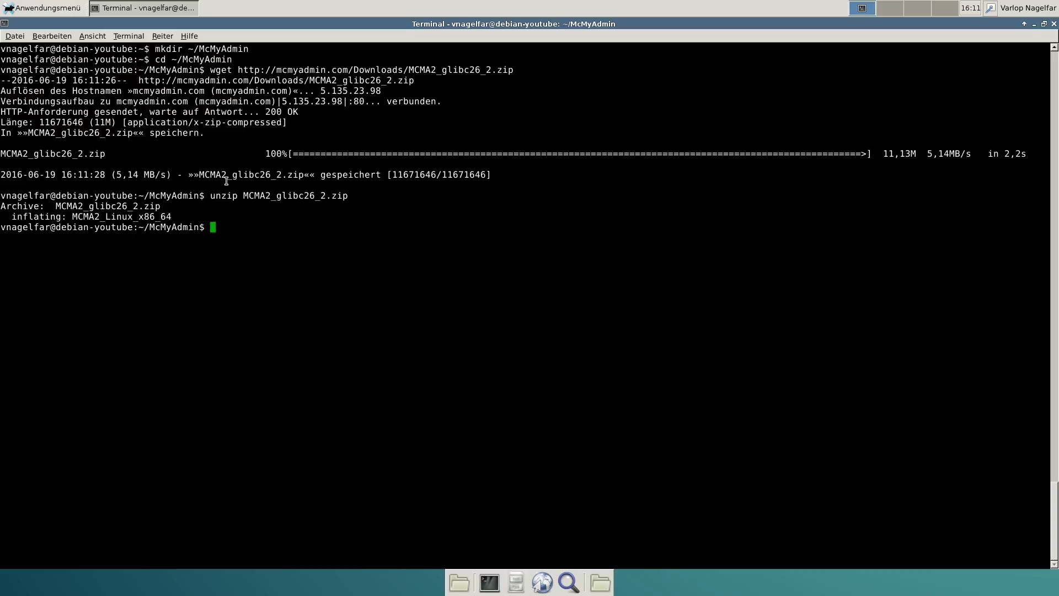
# Delete the leftover MCMA2_glibc26_2.zip archive with rm
pyautogui.write('em MCMA2_glibc25')
pyautogui.press('BackSpace')
pyautogui.write('6_2.zip')
pyautogui.press('Return')
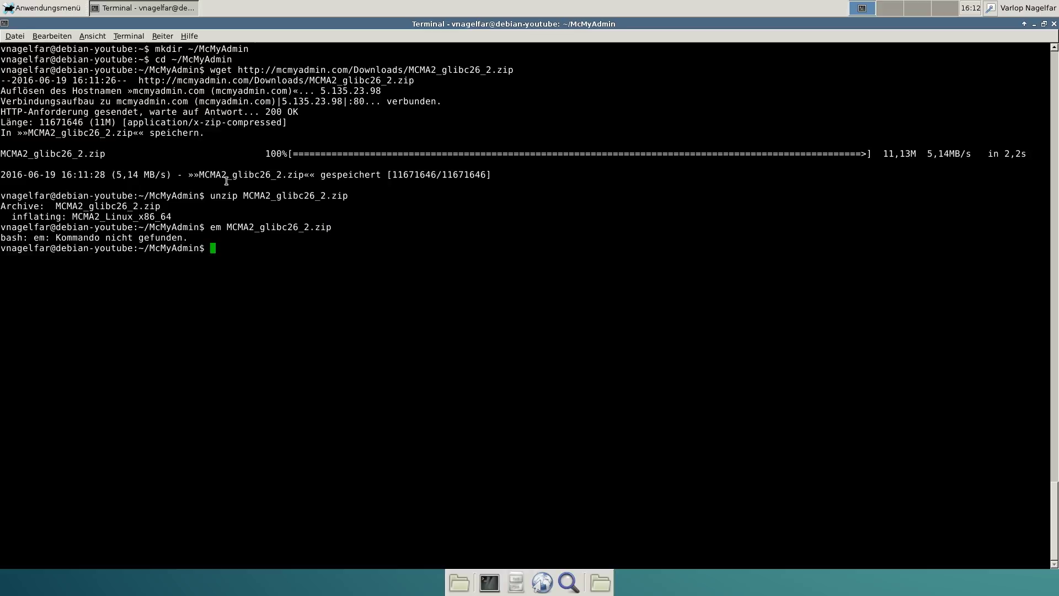
pyautogui.press('Up')
pyautogui.press('Home')
pyautogui.press('Delete')
pyautogui.press('Delete')
pyautogui.press('Delete')
pyautogui.write('rm')
pyautogui.press('Return')
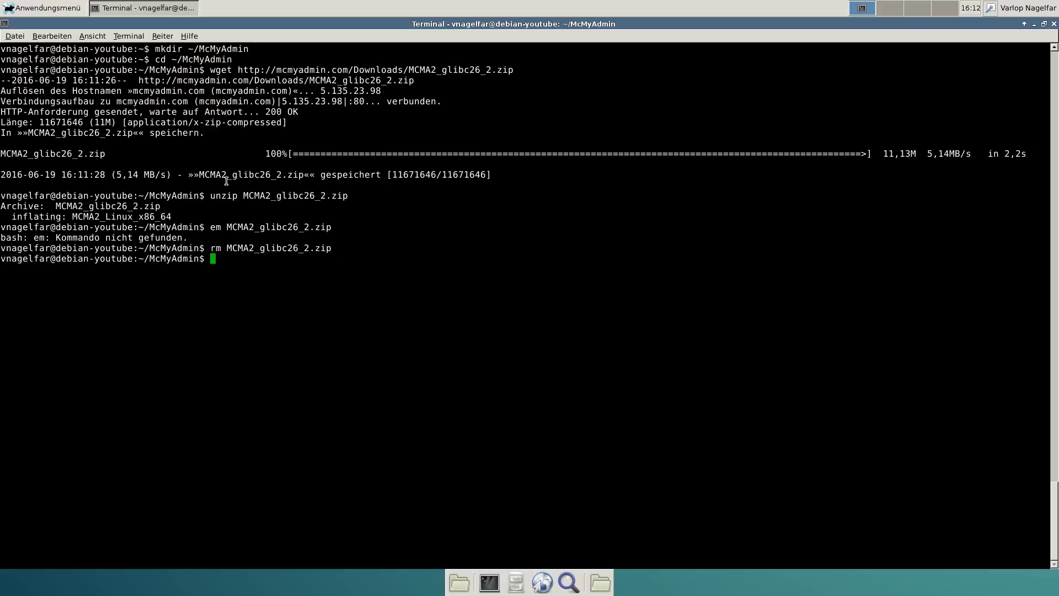
# Run ./MCMA2_Linux_x86_64 with -setpass and an admin password plus -configonly, confirming with y
pyautogui.write('./MCMA2_Linux_x86_64 -setpass')
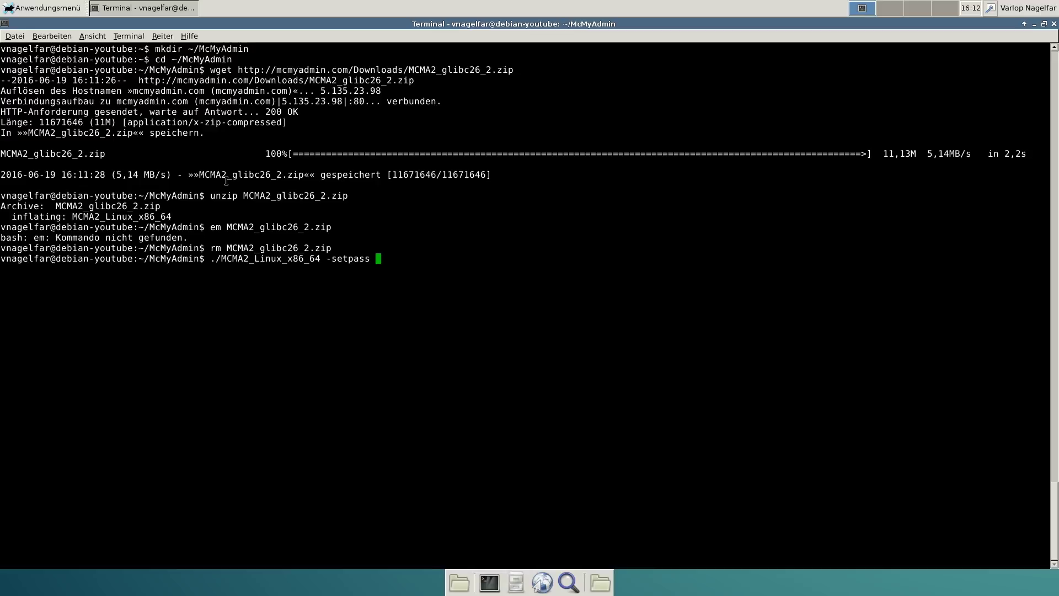
pyautogui.write(' Passwort -configonly')
pyautogui.press('Return')
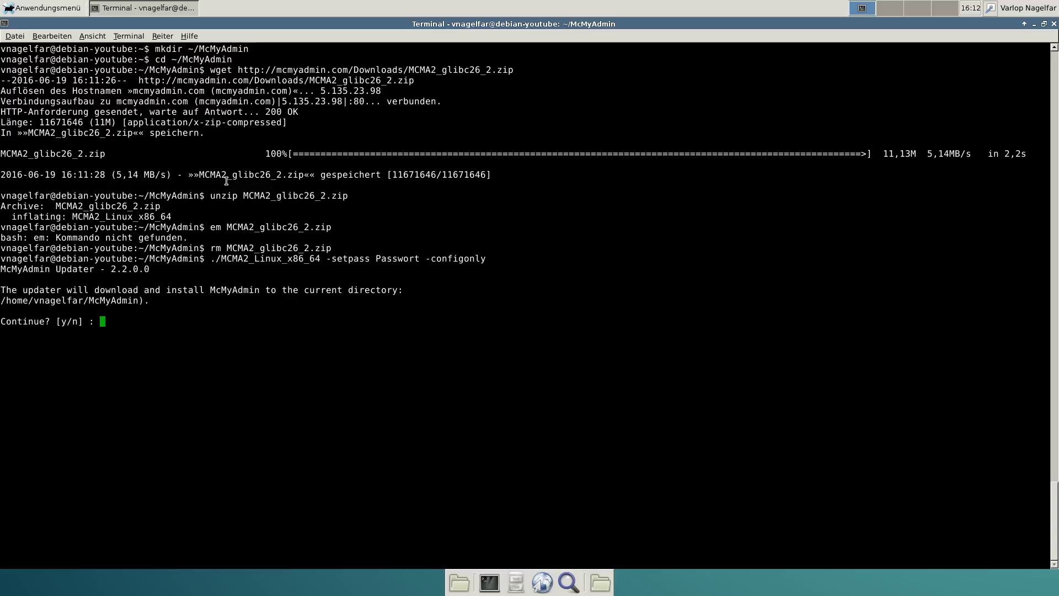
pyautogui.write('y')
pyautogui.press('Return')
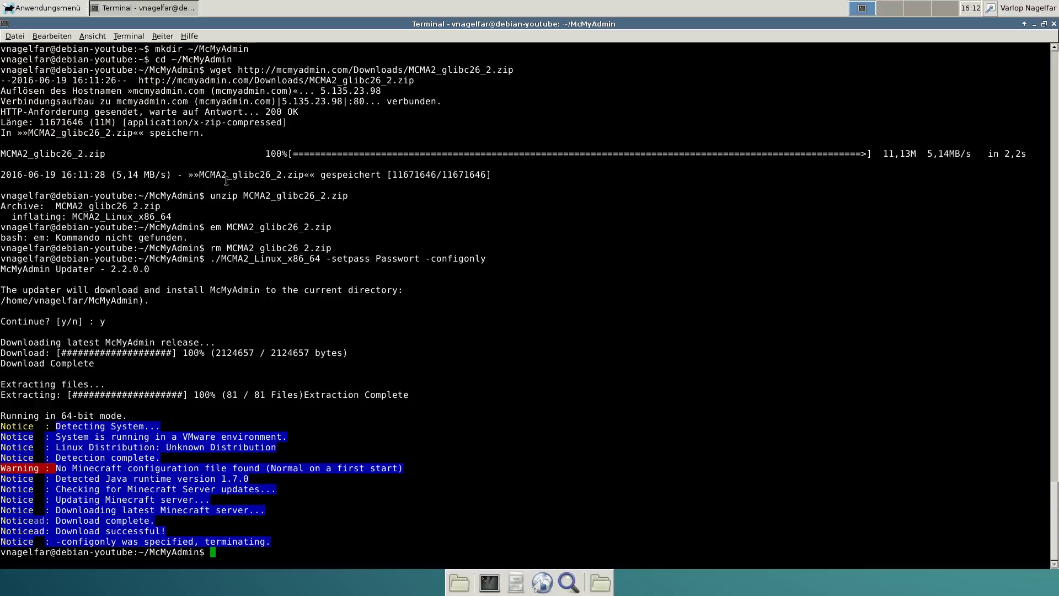
pyautogui.write('cd ~/McMyAdmin; ./MCMA2_Lin')
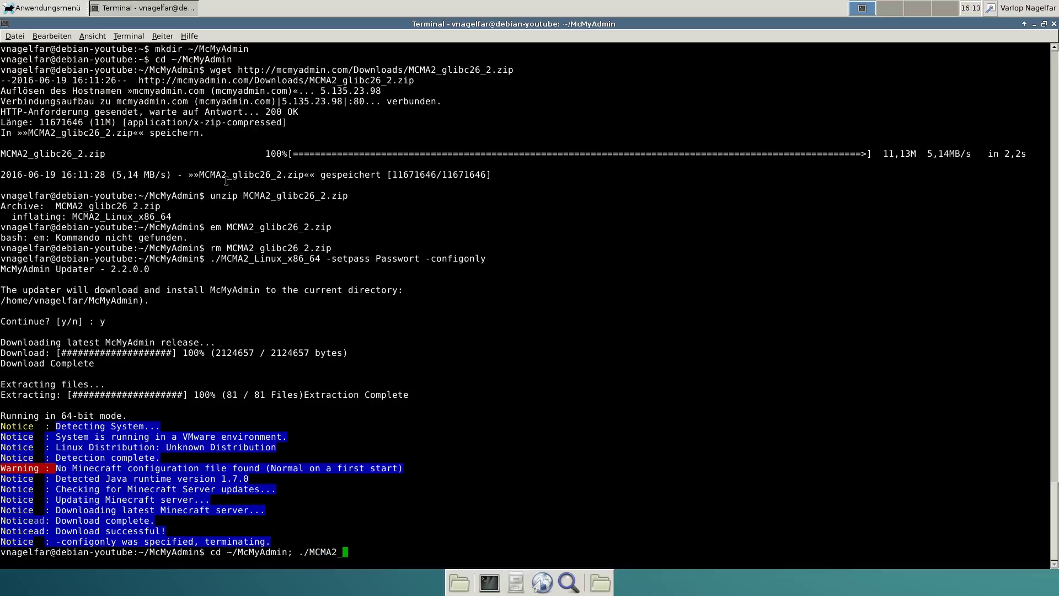
# Launch ./MCMA2_Linux_x86_64 from ~/McMyAdmin to start McMyAdmin Personal v2.7.0.2
pyautogui.press('BackSpace')
pyautogui.press('BackSpace')
pyautogui.press('BackSpace')
pyautogui.write('Linux_x86_64')
pyautogui.press('Return')
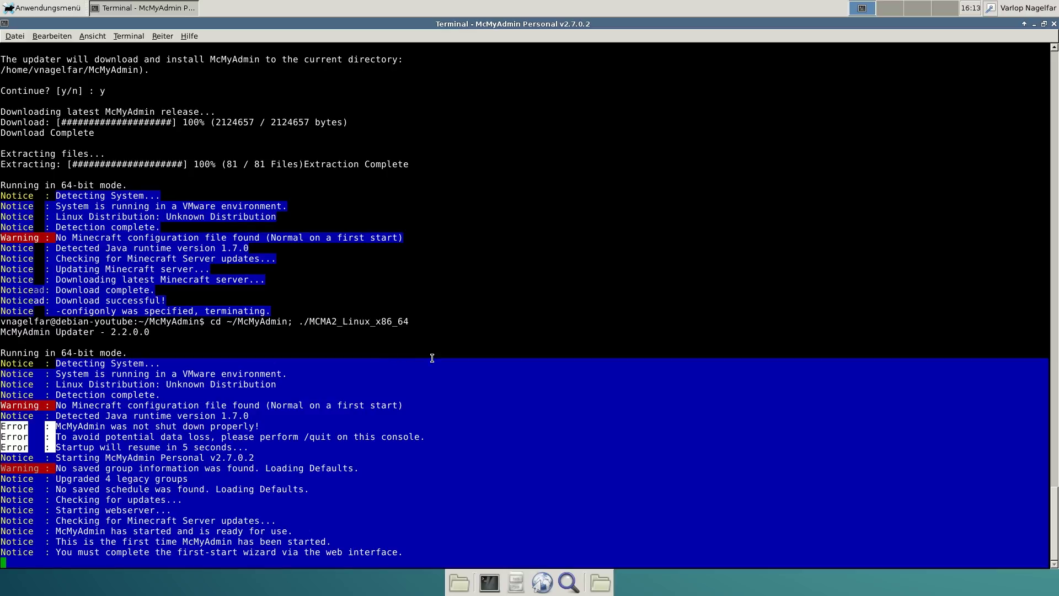
pyautogui.click(599, 592)
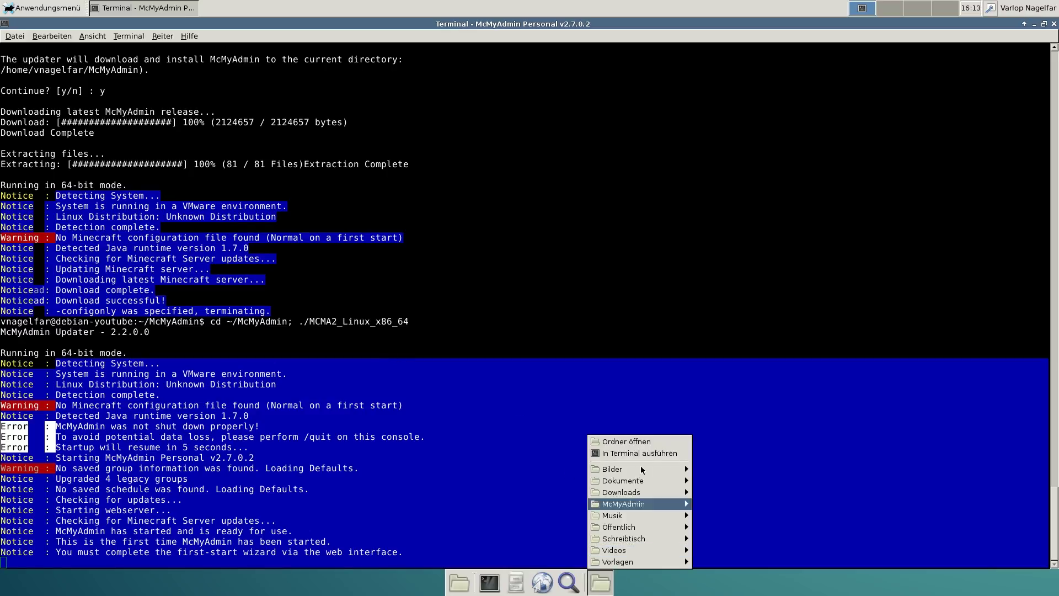
pyautogui.click(633, 444)
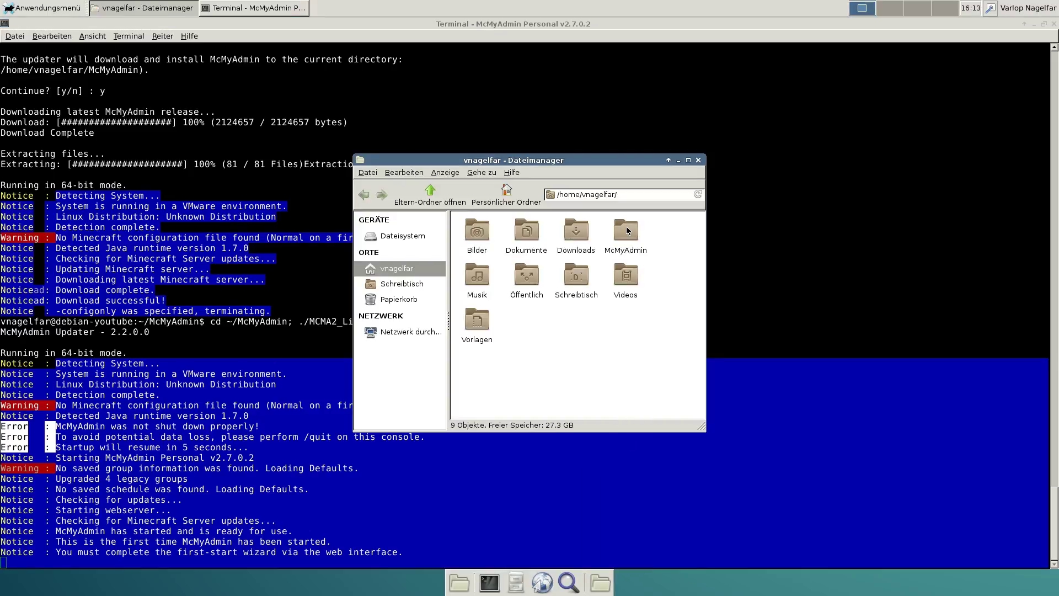
pyautogui.doubleClick(628, 232)
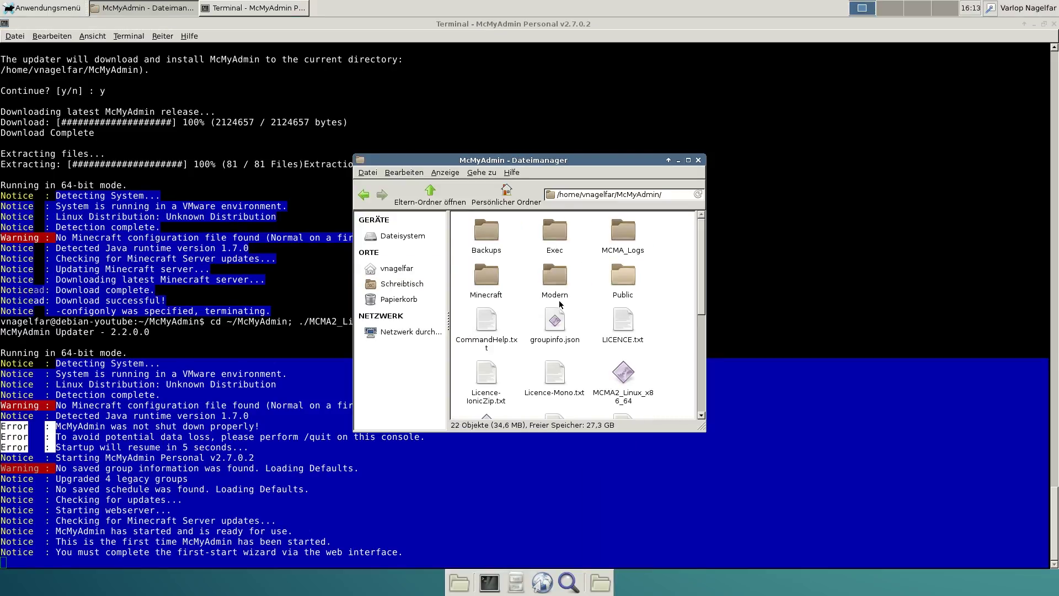
pyautogui.doubleClick(490, 281)
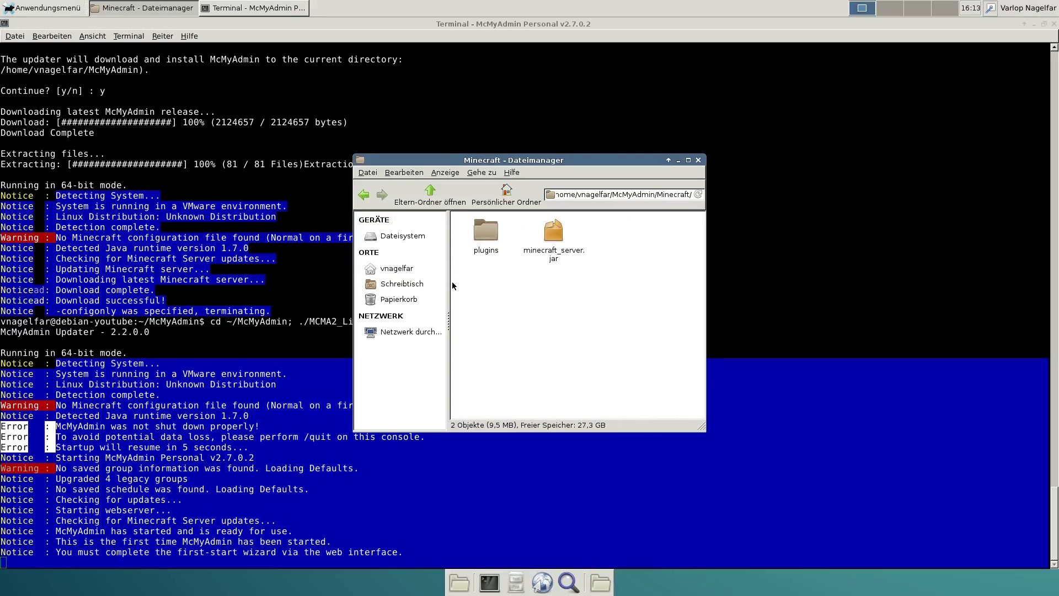
pyautogui.click(364, 196)
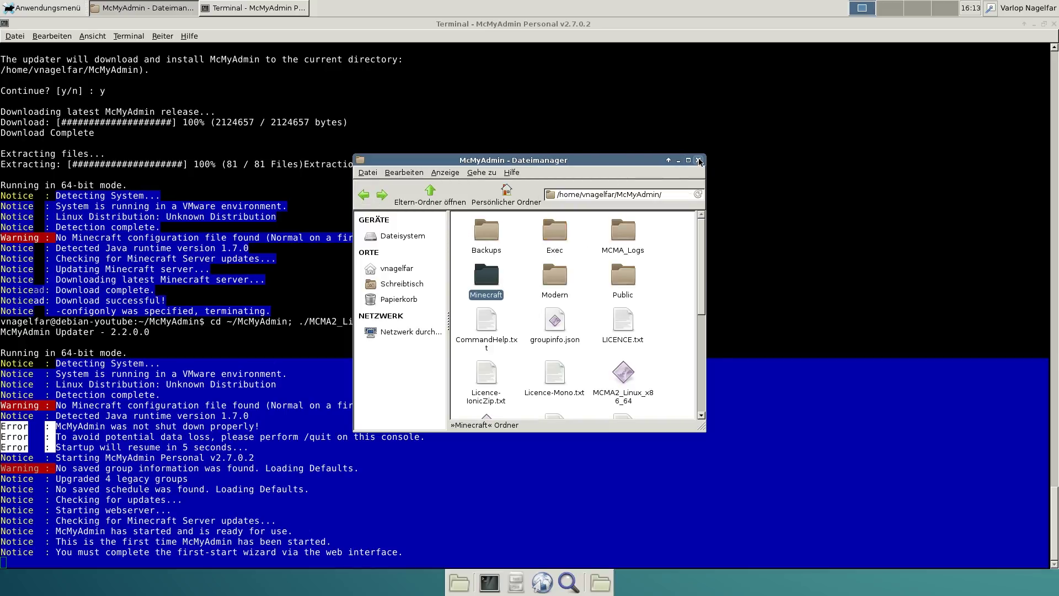
pyautogui.click(699, 161)
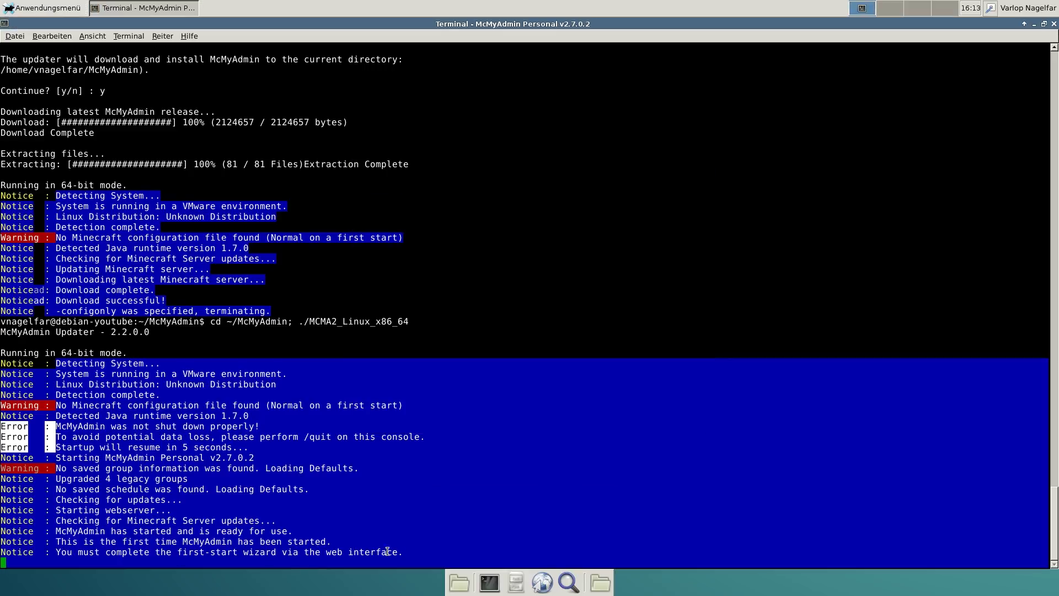
# Launch Iceweasel and try loading localhost:8006, which fails to connect
pyautogui.click(549, 587)
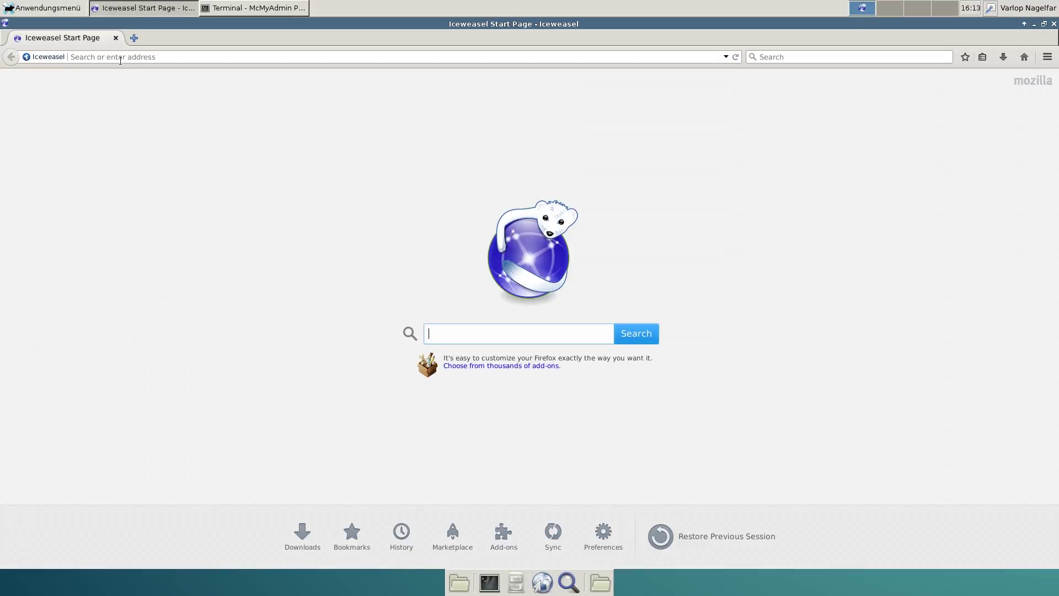
pyautogui.click(115, 57)
pyautogui.write('localh')
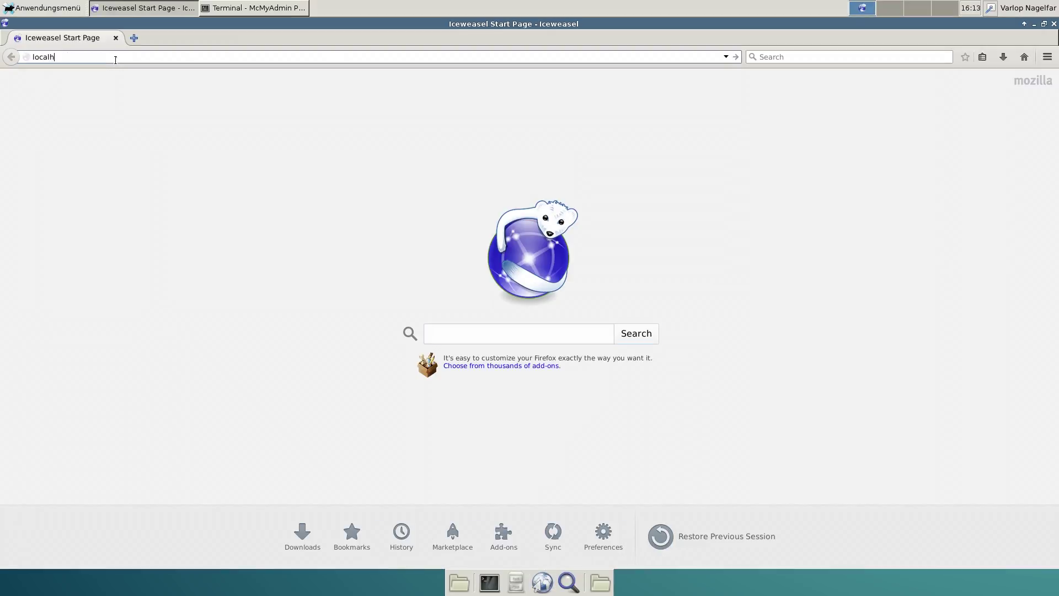
pyautogui.write('ost/8006')
pyautogui.press('Return')
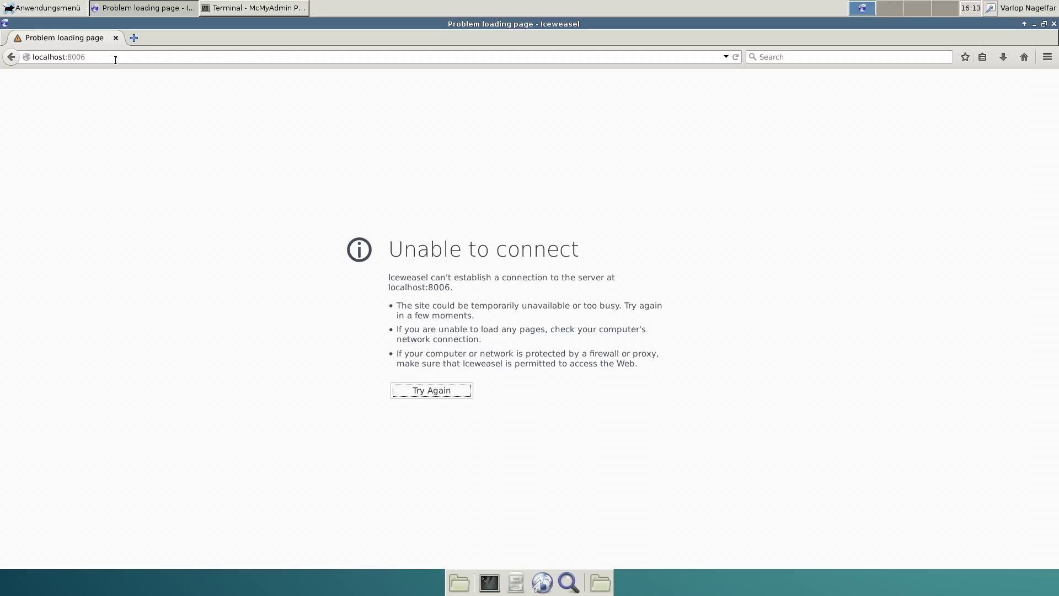
# Change the address port to 8080 to reach the McMyAdmin login page
pyautogui.click(115, 59)
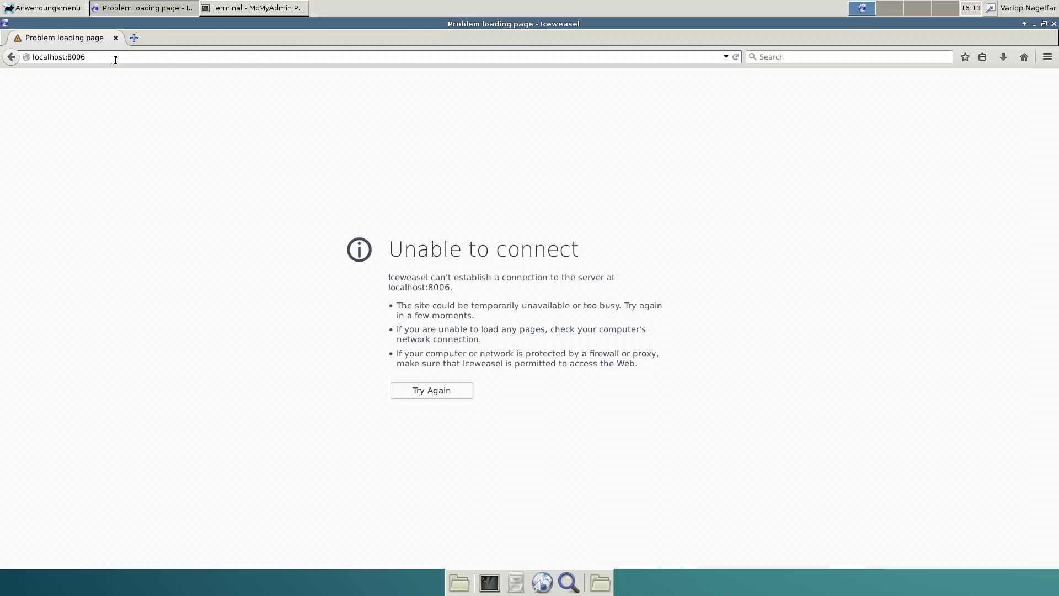
pyautogui.press('BackSpace')
pyautogui.press('BackSpace')
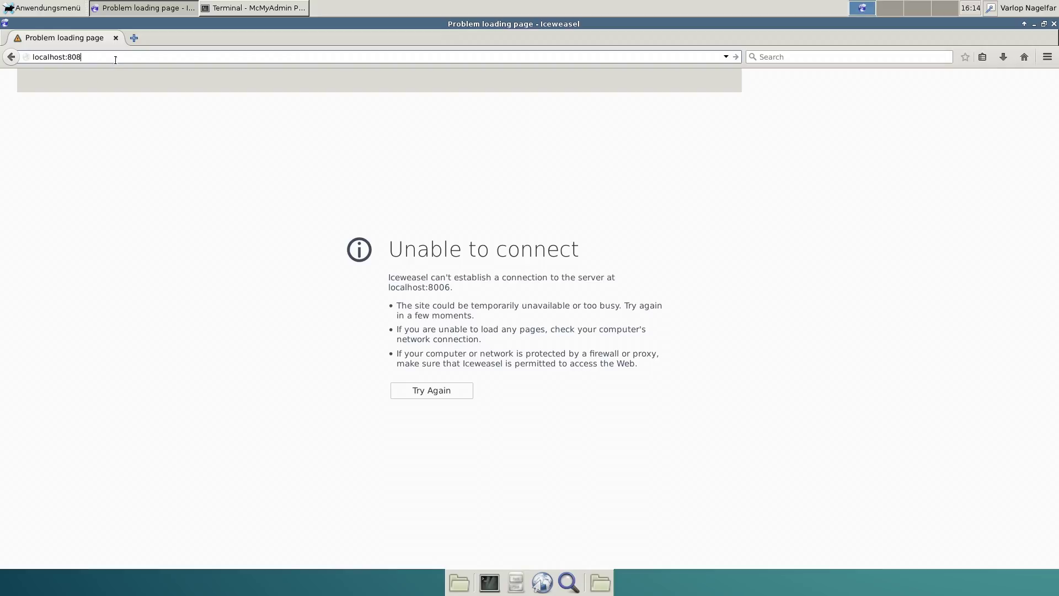
pyautogui.write('80')
pyautogui.press('Return')
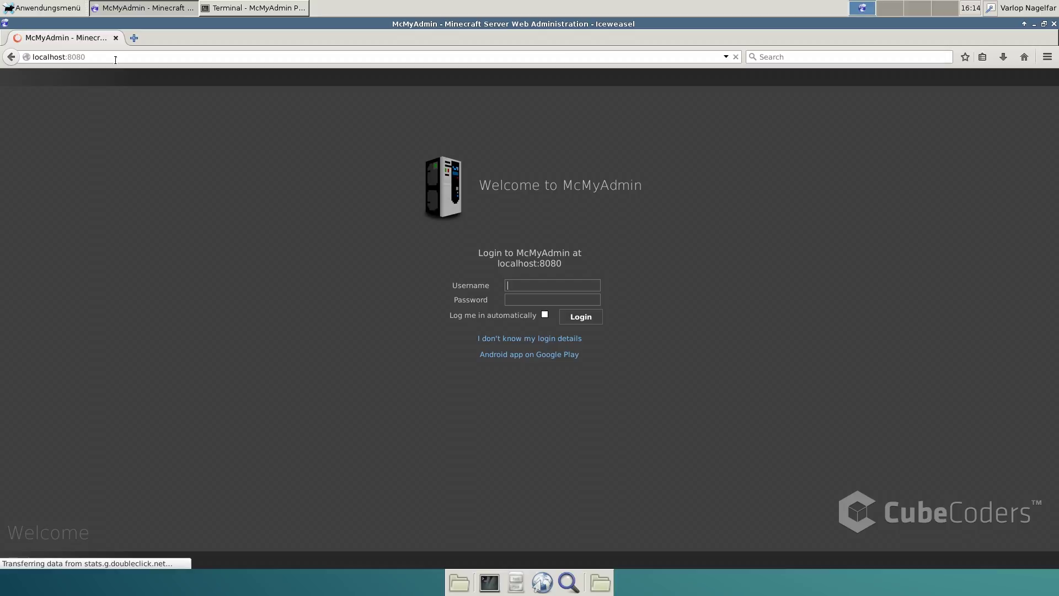
# Sign in to McMyAdmin with the admin username and password
pyautogui.write('admin')
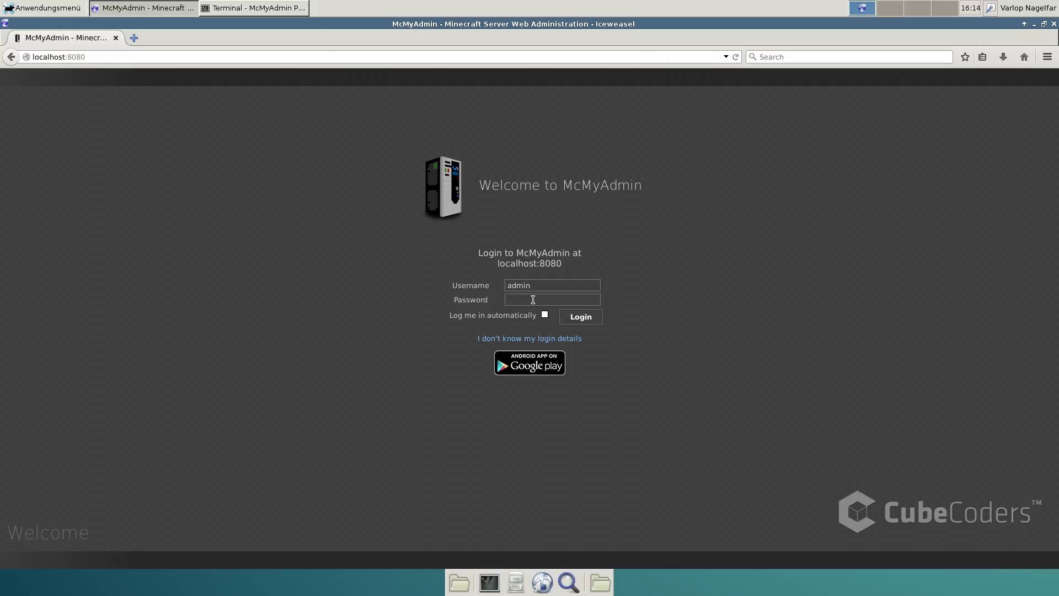
pyautogui.write('password')
pyautogui.press('Return')
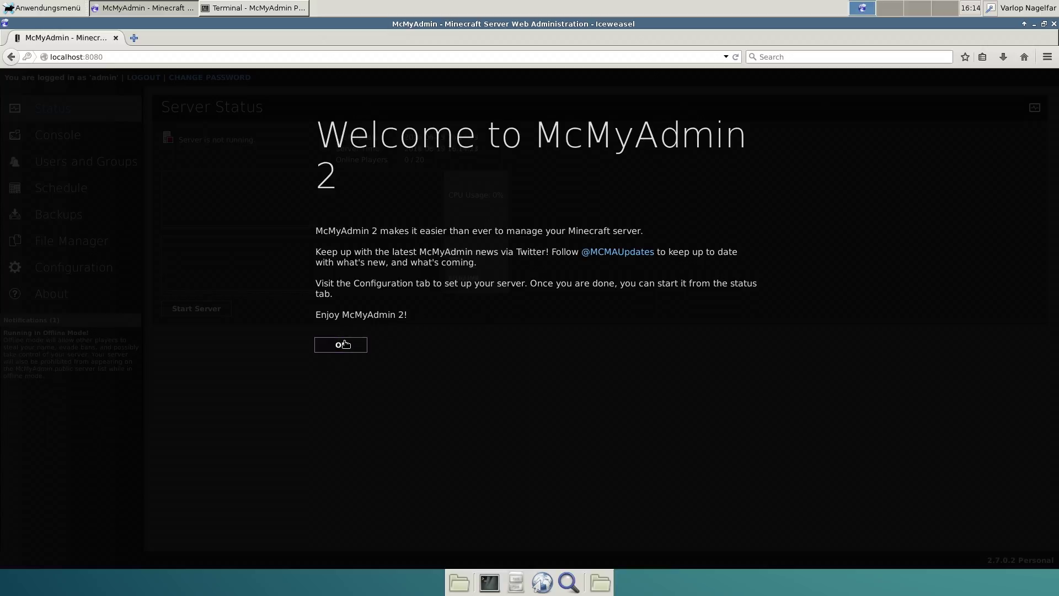
# Set Game Mode Survival, Difficulty Easy, Hardcore No and Enable Monsters Yes
pyautogui.click(341, 343)
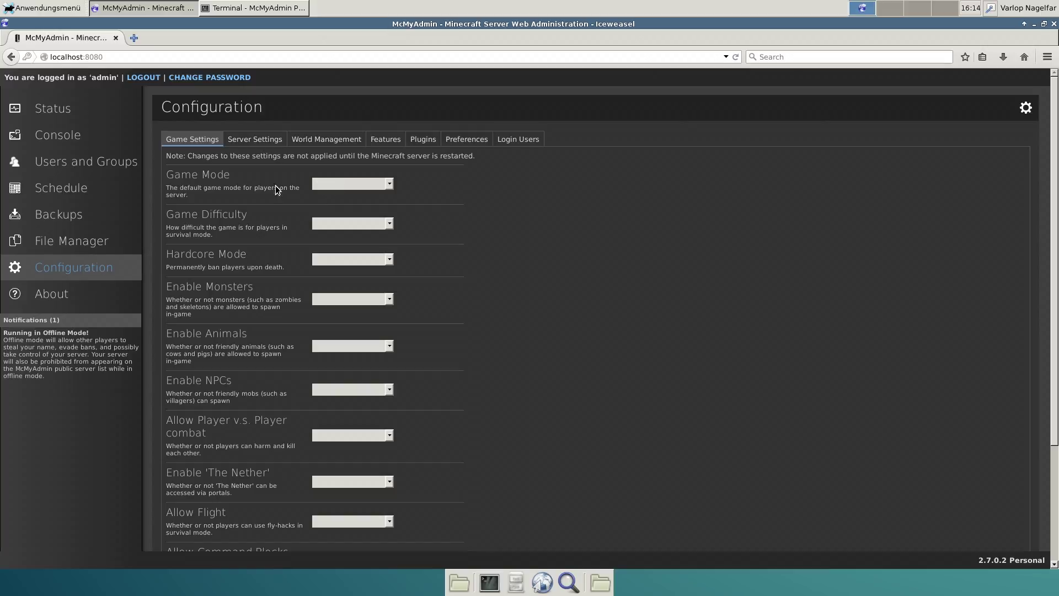
pyautogui.click(356, 184)
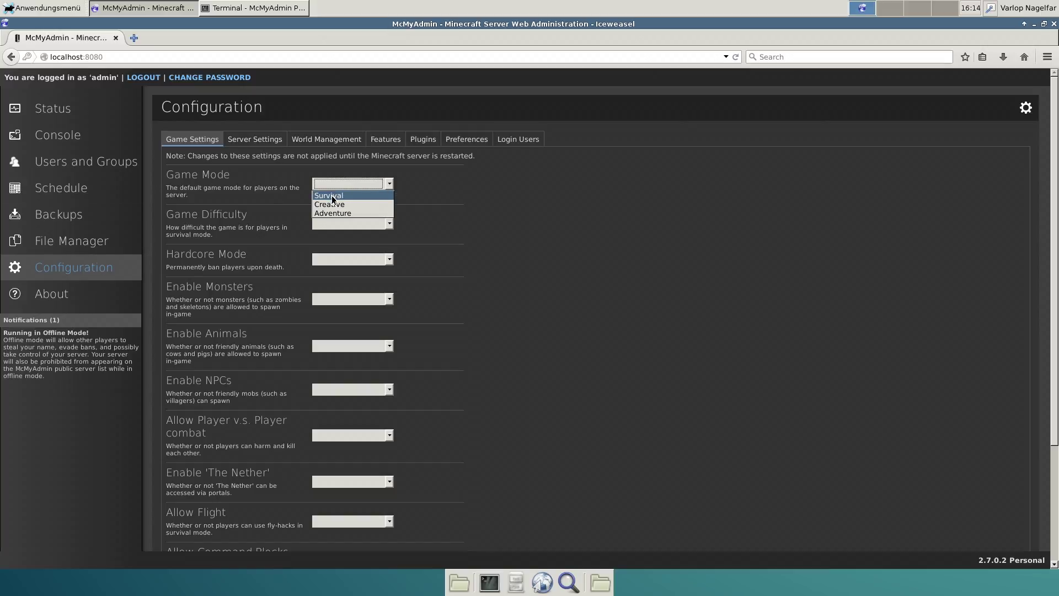
pyautogui.click(333, 194)
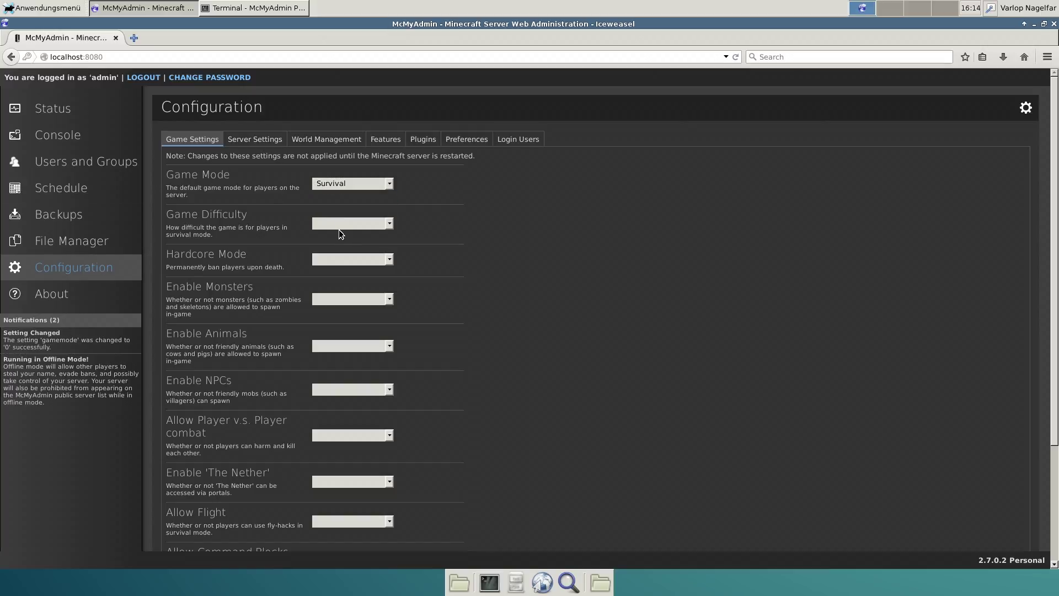
pyautogui.click(338, 226)
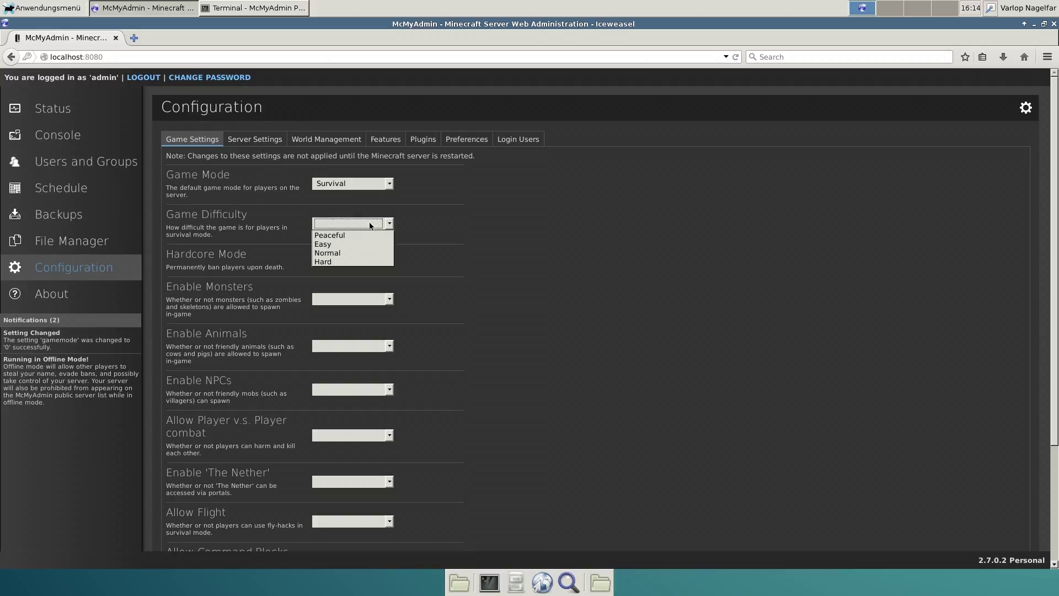
pyautogui.click(329, 243)
pyautogui.click(336, 260)
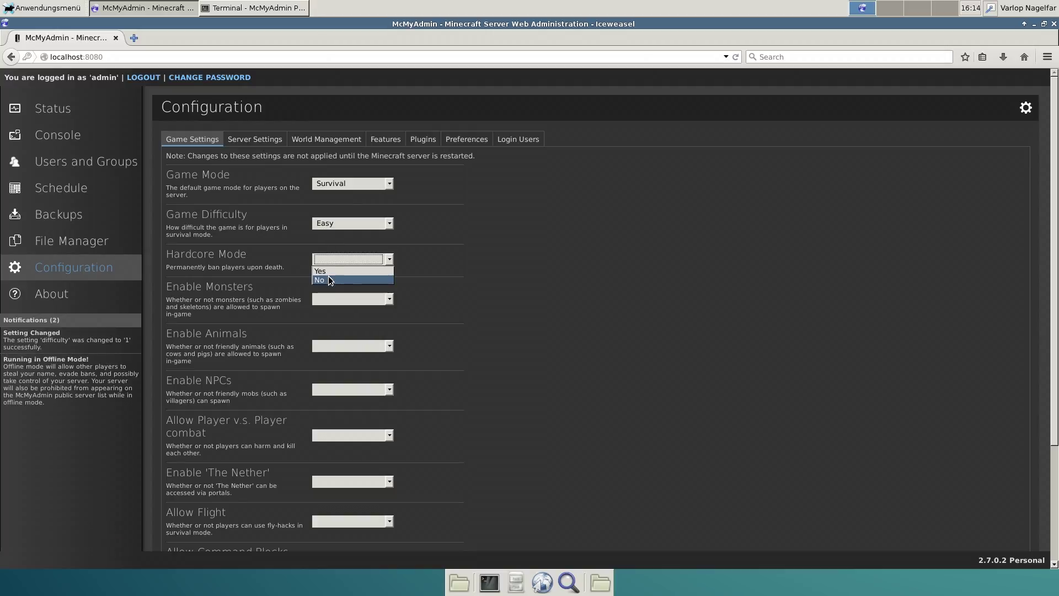
pyautogui.click(330, 281)
pyautogui.click(332, 299)
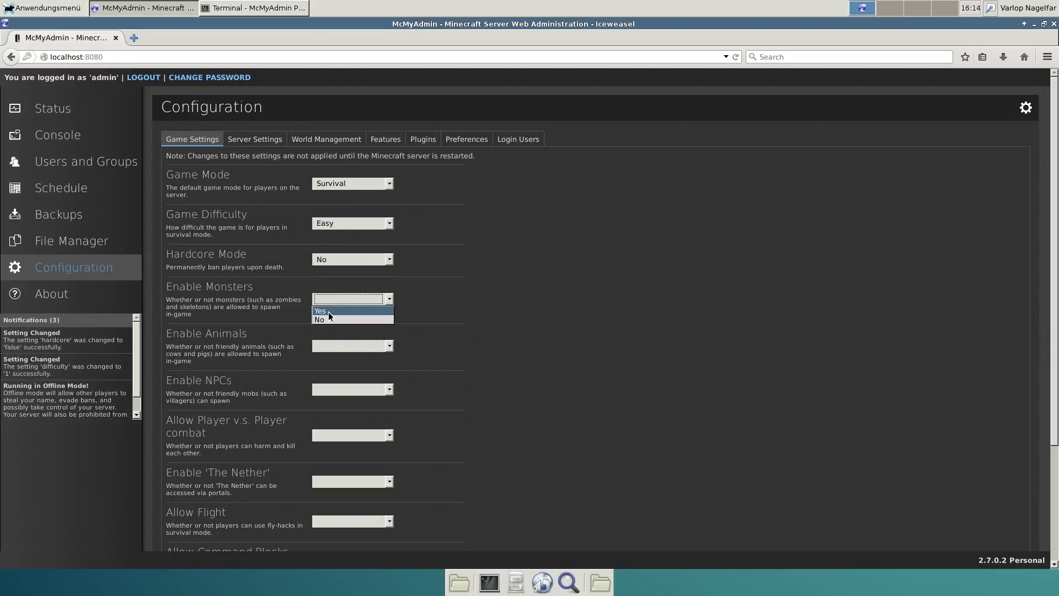
pyautogui.click(329, 312)
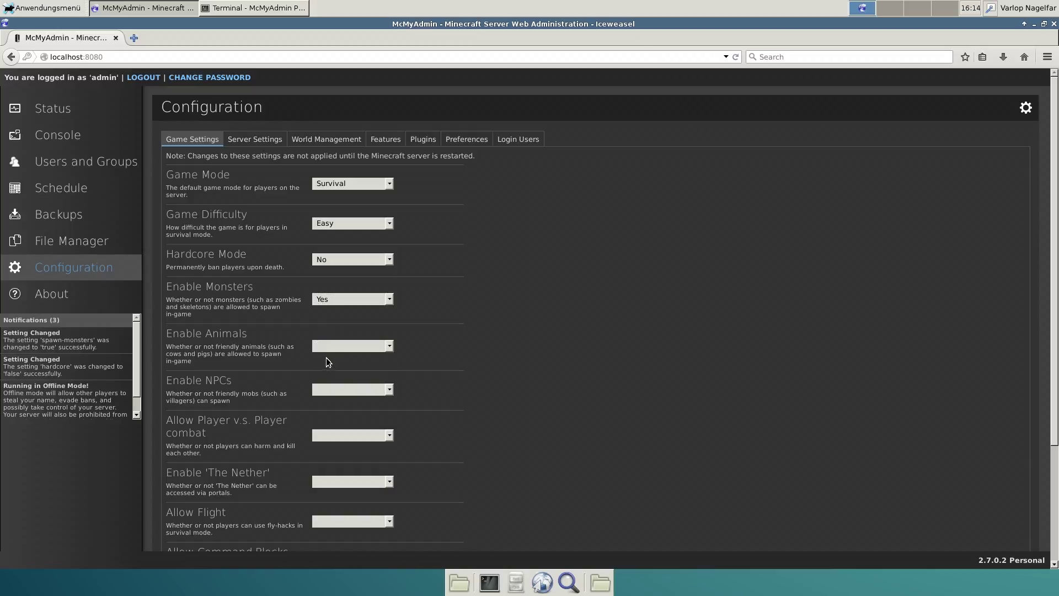
# Set Enable Animals, Enable NPCs, Player v.s. Player combat and The Nether to Yes
pyautogui.click(334, 347)
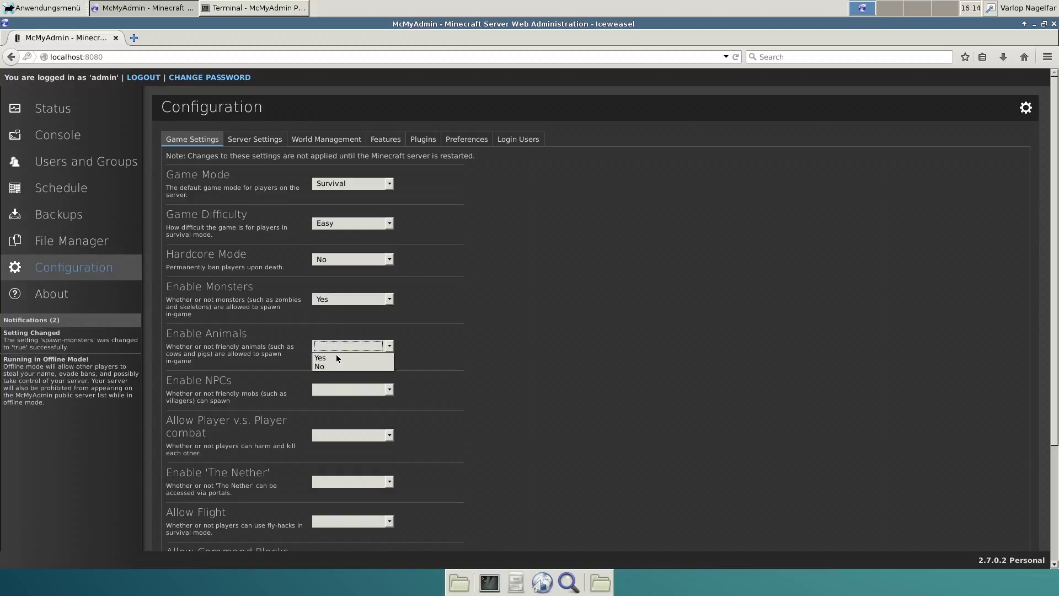
pyautogui.click(335, 356)
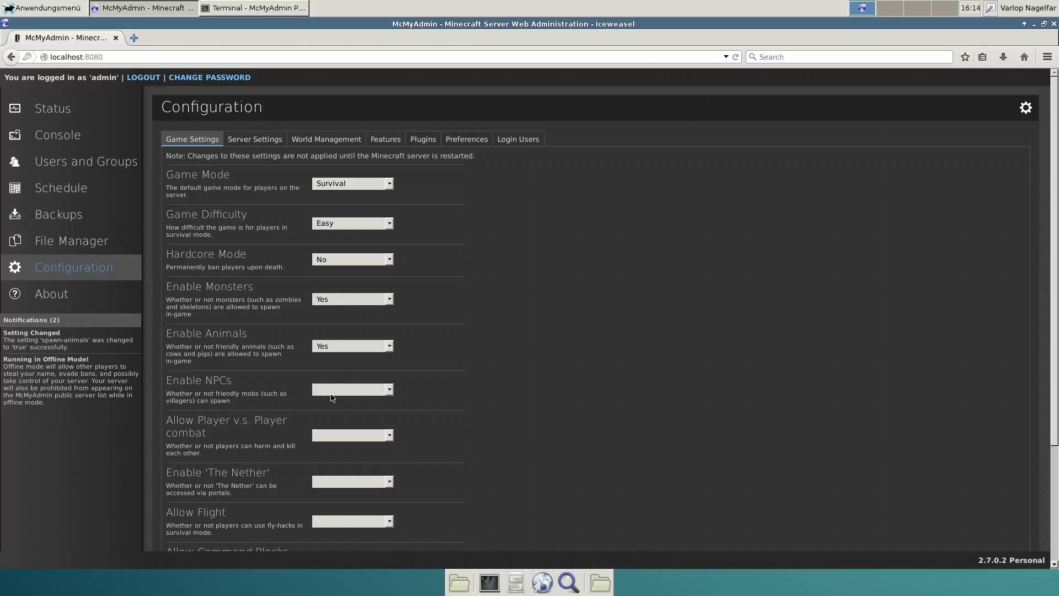
pyautogui.click(331, 391)
pyautogui.click(330, 404)
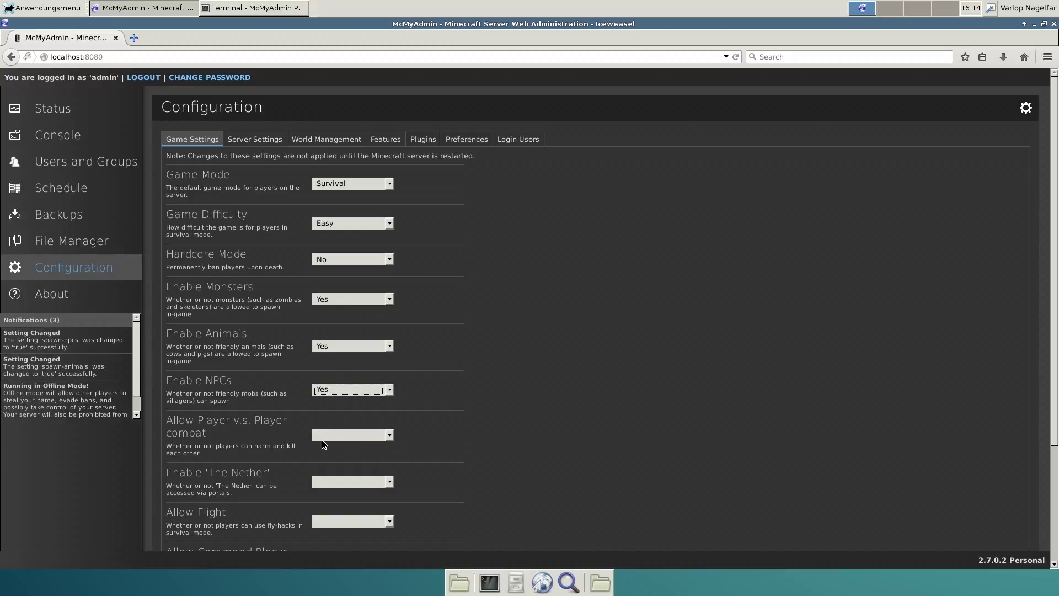
pyautogui.click(331, 435)
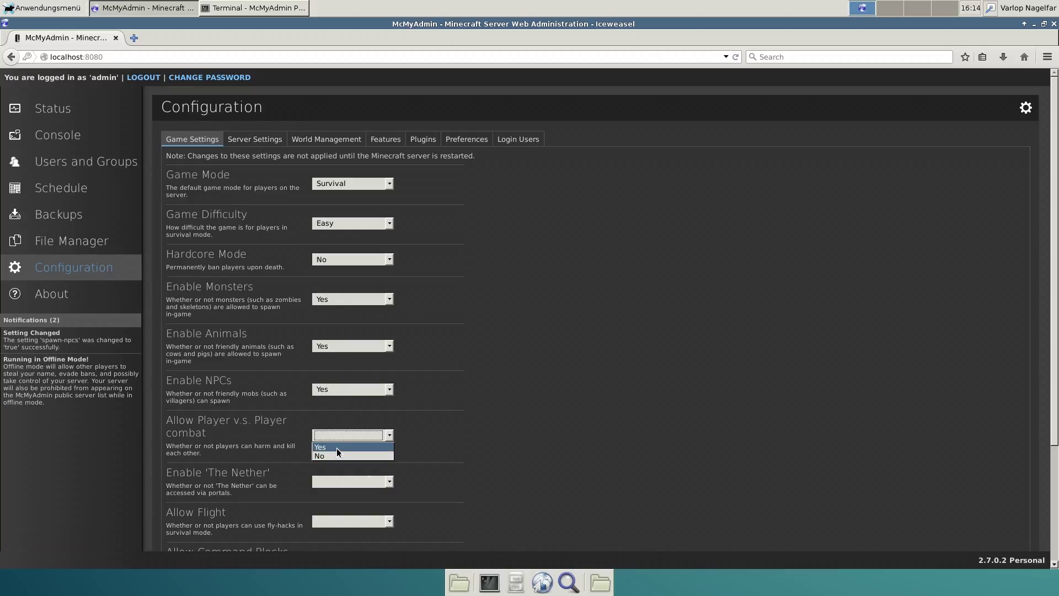
pyautogui.click(337, 449)
pyautogui.click(367, 482)
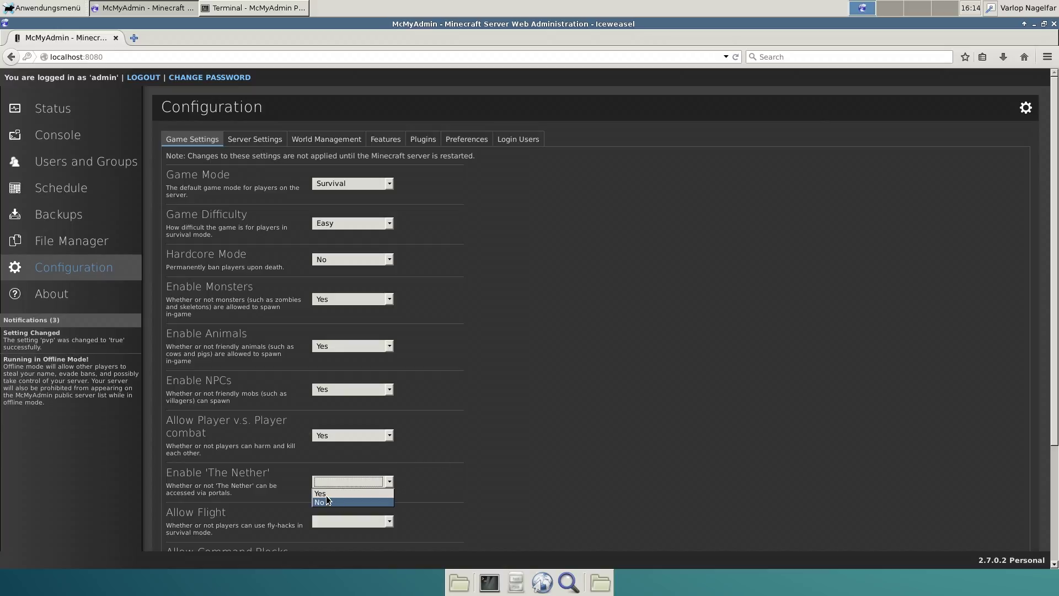
pyautogui.click(386, 494)
# Set Allow Flight to No and Allow Command Blocks to Yes
pyautogui.scroll(-3, 496, 485)
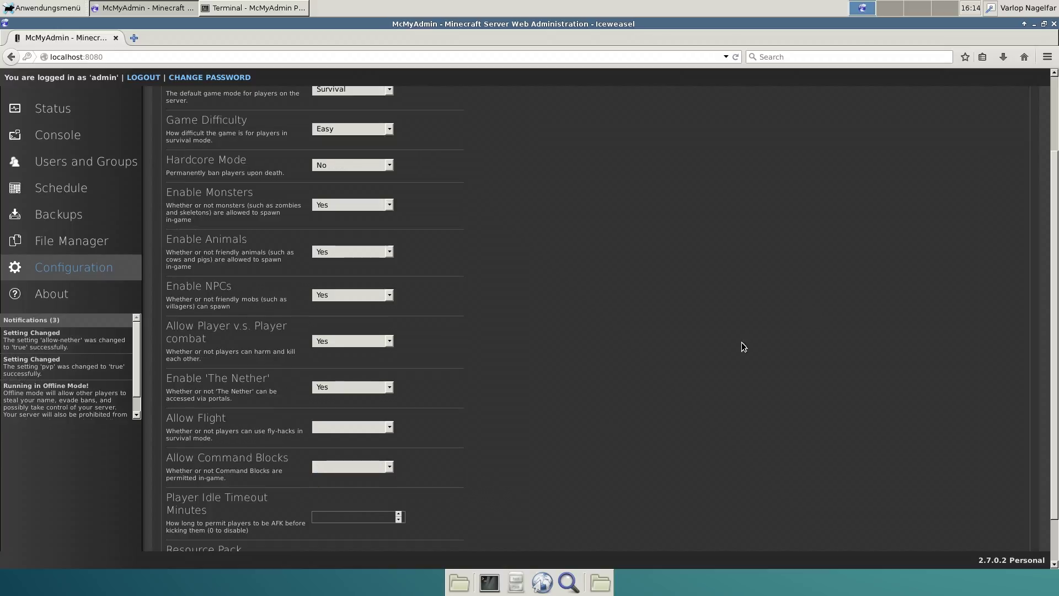
pyautogui.click(359, 427)
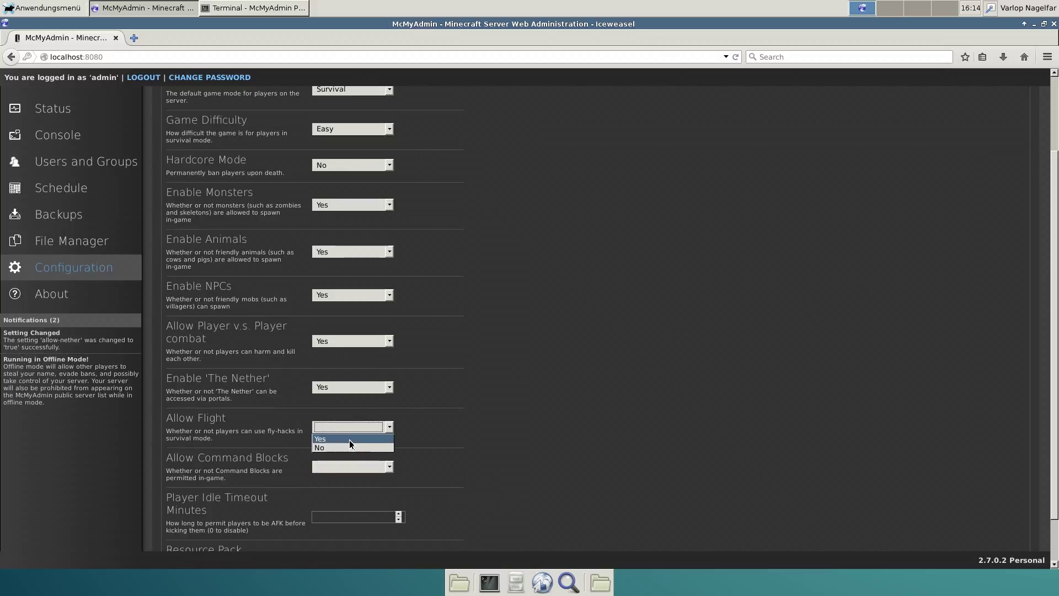
pyautogui.click(346, 447)
pyautogui.click(337, 467)
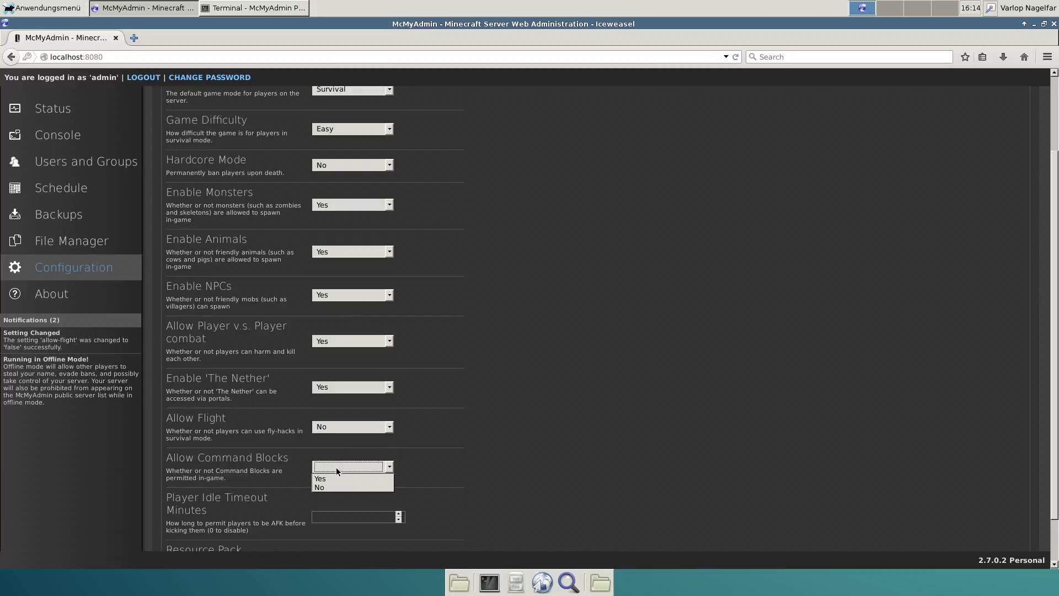
pyautogui.click(342, 478)
# Set the Player Idle Timeout to 10 minutes
pyautogui.scroll(-2, 498, 446)
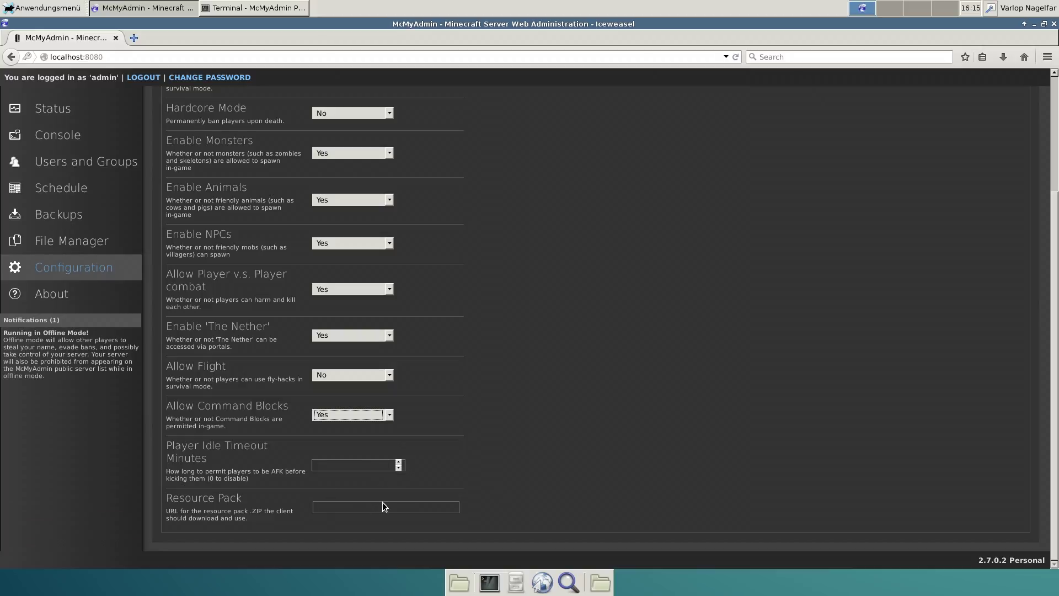
pyautogui.click(398, 462)
pyautogui.click(399, 463)
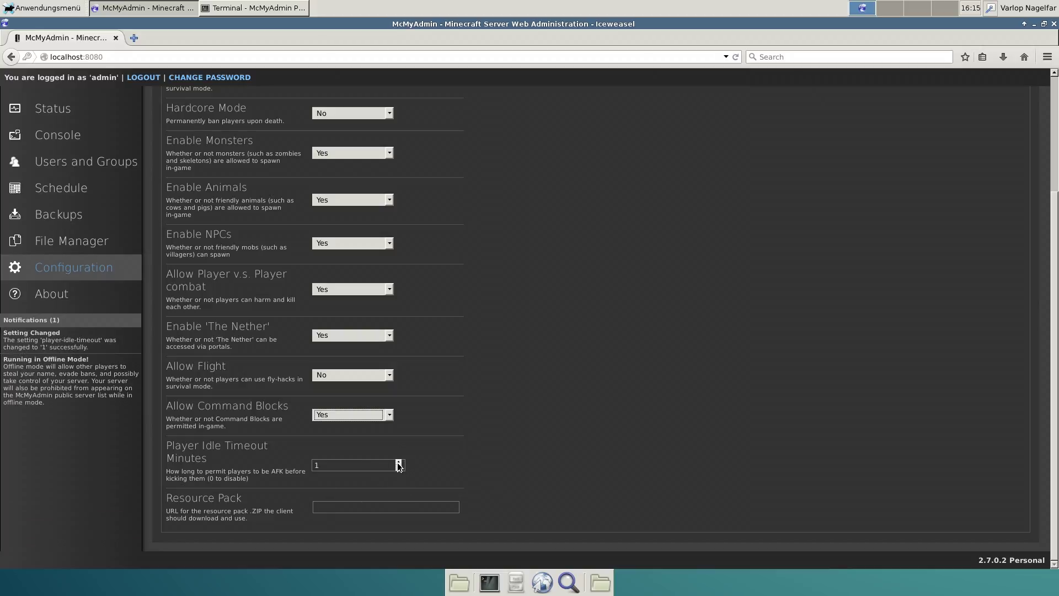
pyautogui.click(398, 462)
pyautogui.click(399, 462)
pyautogui.click(398, 462)
pyautogui.click(331, 466)
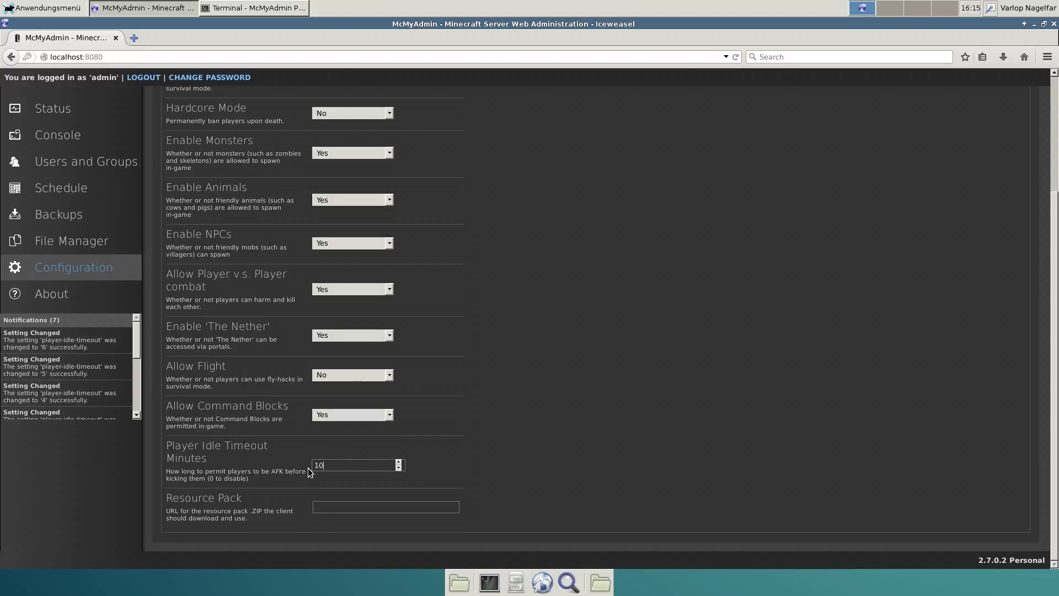
pyautogui.scroll(5, 462, 338)
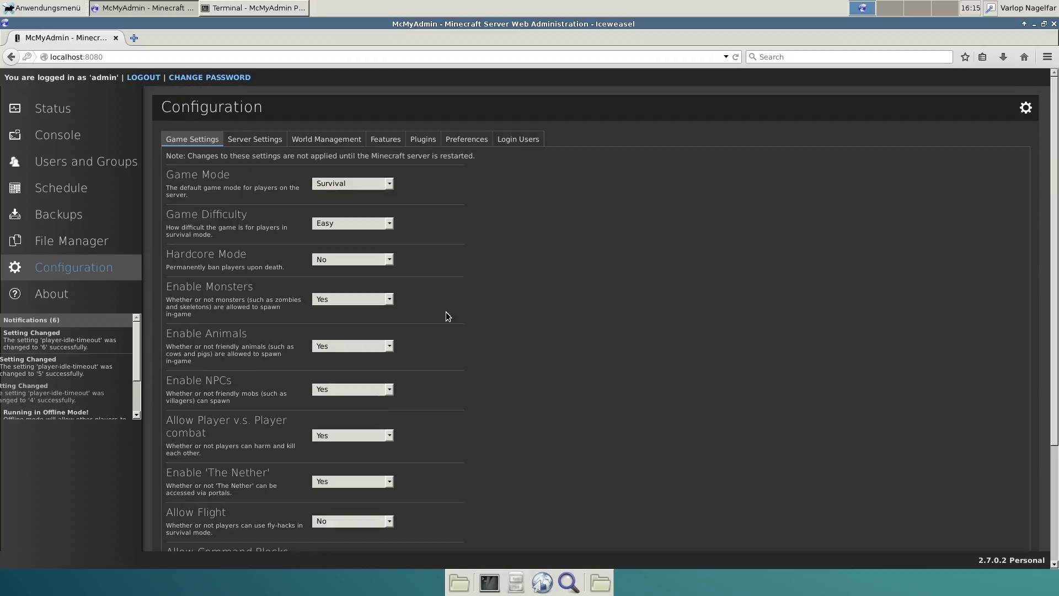
pyautogui.click(255, 141)
# Enter the user's name as the World Seed, then check the Server type options
pyautogui.click(331, 180)
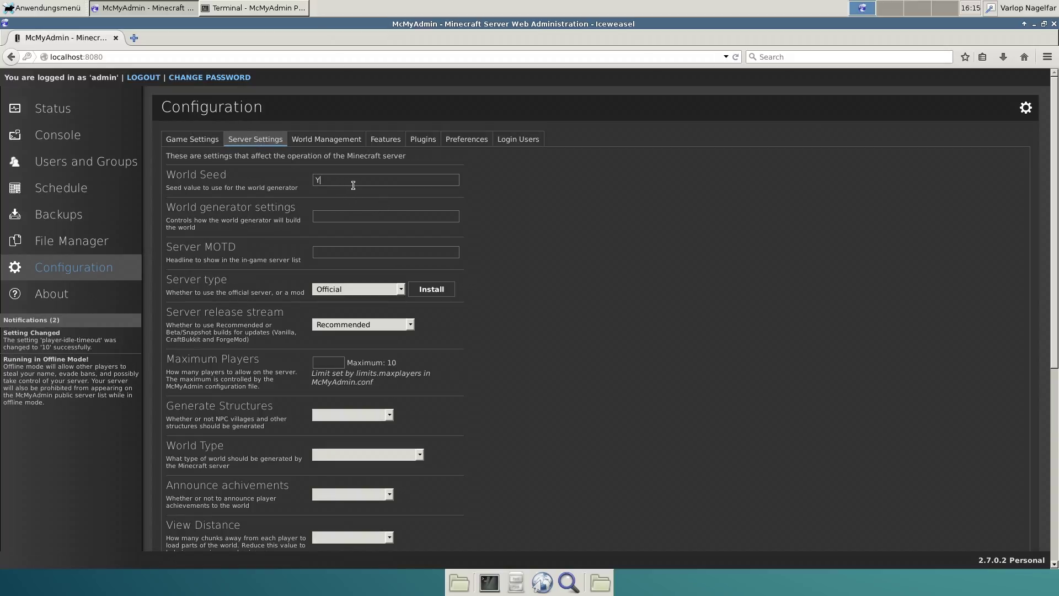
pyautogui.write('Y')
pyautogui.press('BackSpace')
pyautogui.write('Varlop')
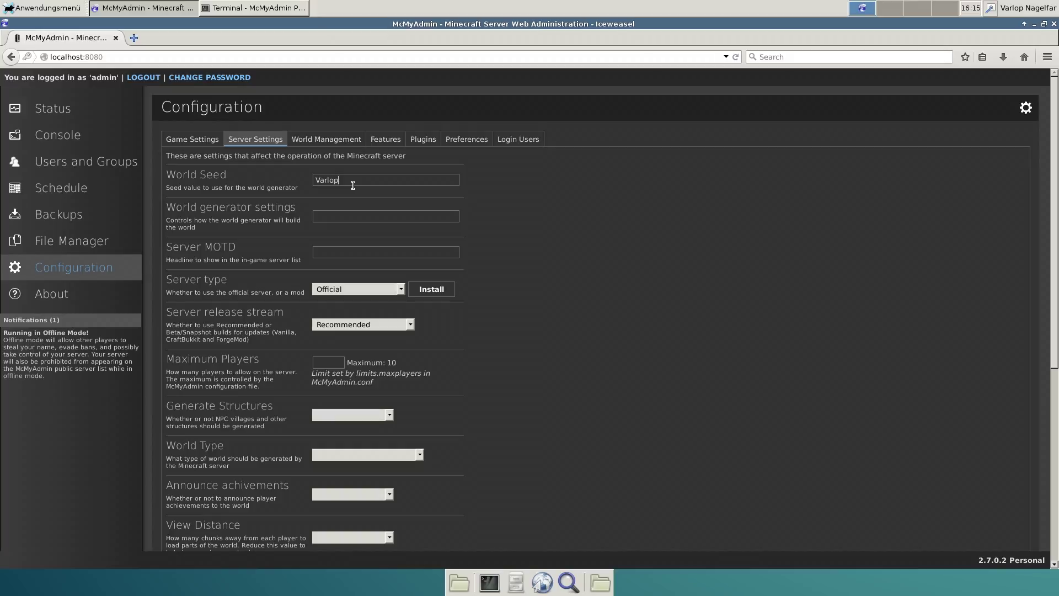
pyautogui.write('Nagelfar')
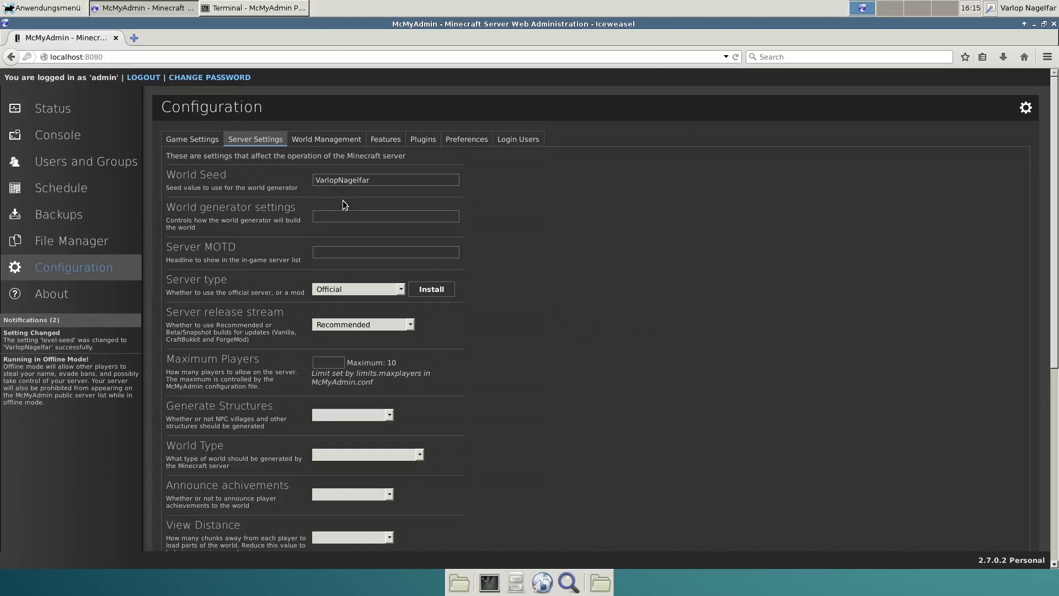
pyautogui.click(358, 293)
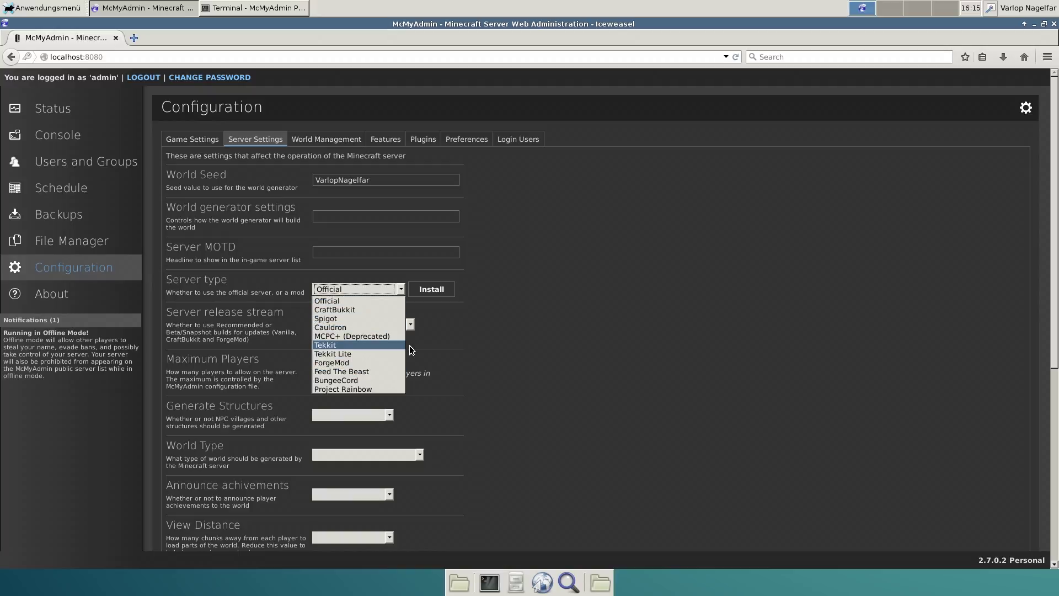
# Install the latest Official server build, keeping the Recommended release stream
pyautogui.click(441, 293)
pyautogui.click(441, 292)
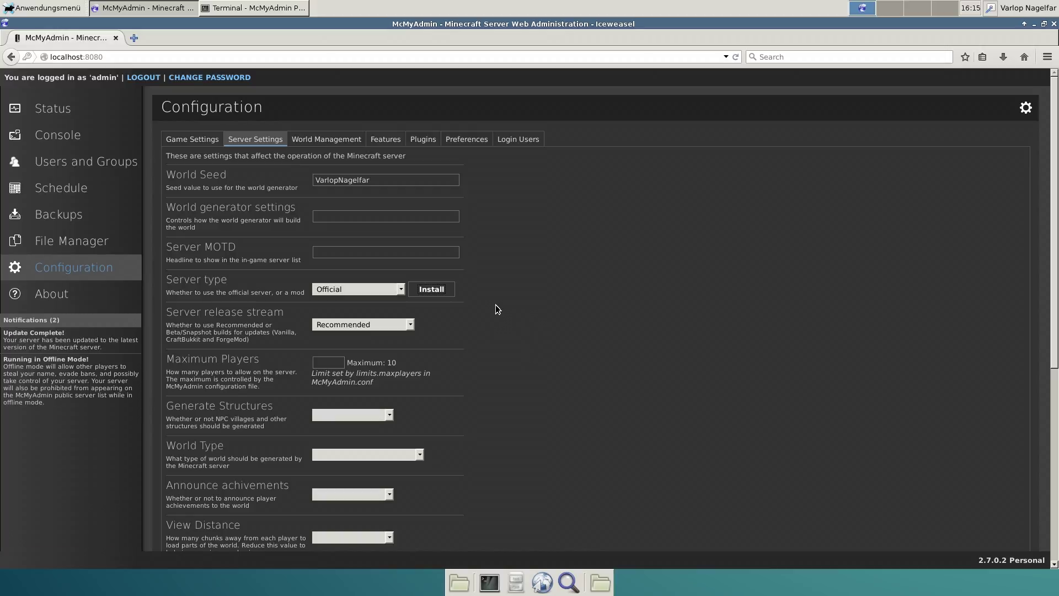
pyautogui.click(408, 325)
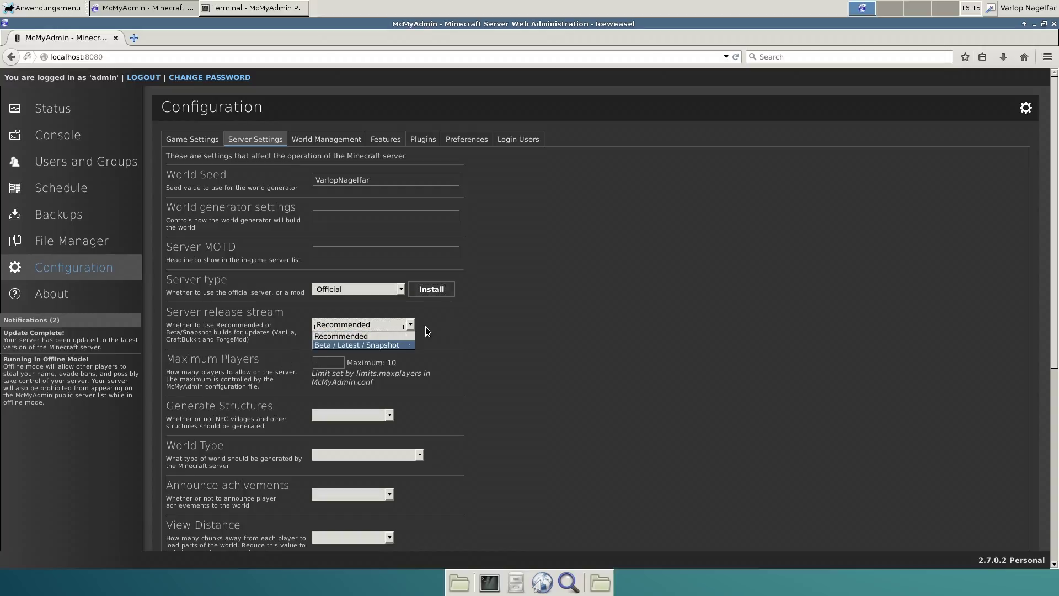
pyautogui.click(427, 334)
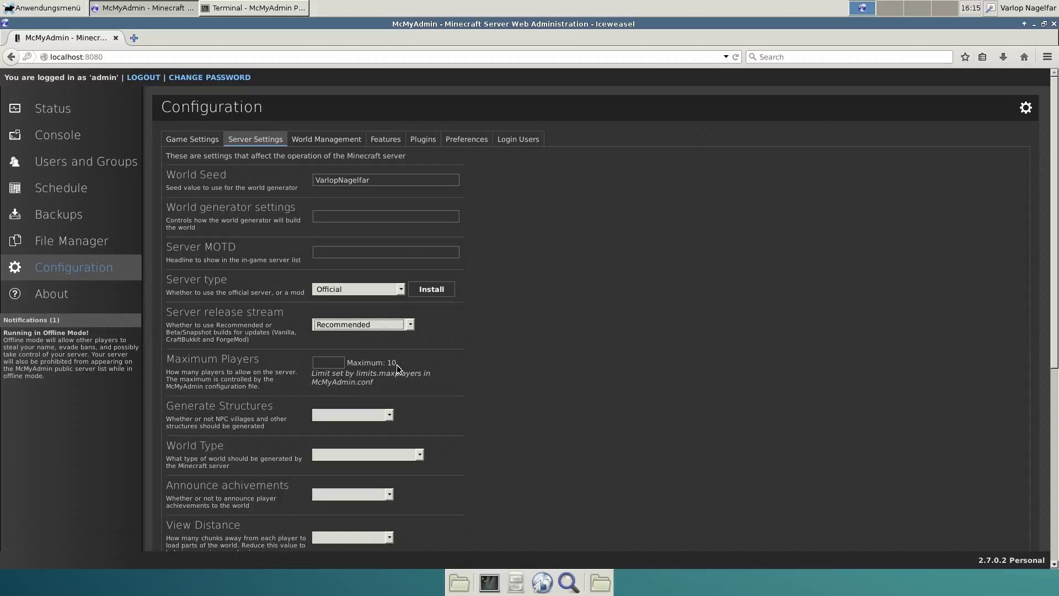
# Set Generate Structures to Yes and World Type to Large Biomes
pyautogui.moveTo(396, 366); pyautogui.dragTo(346, 363)
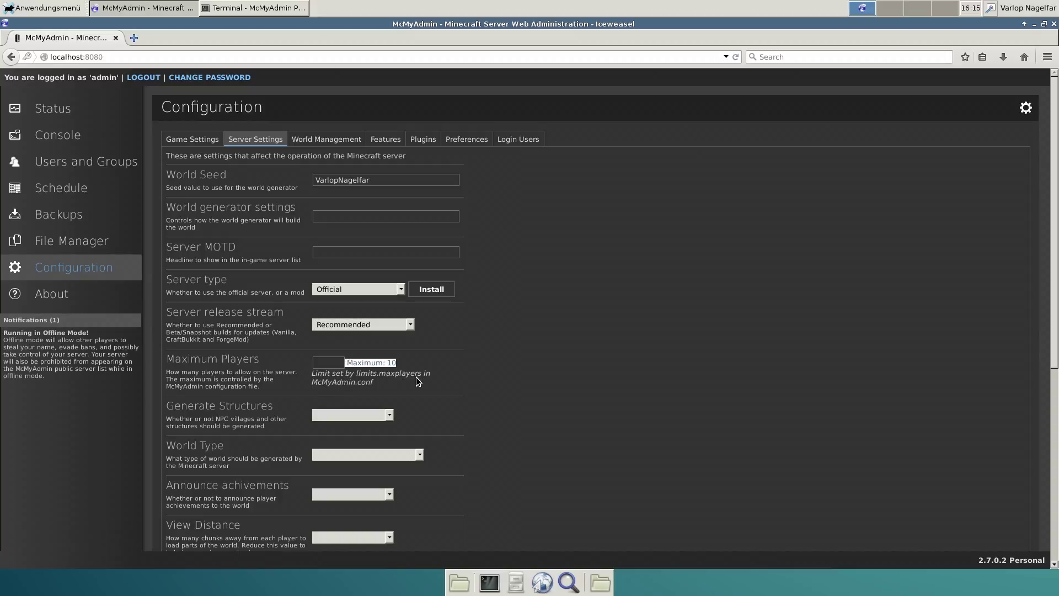
pyautogui.click(438, 402)
pyautogui.click(384, 419)
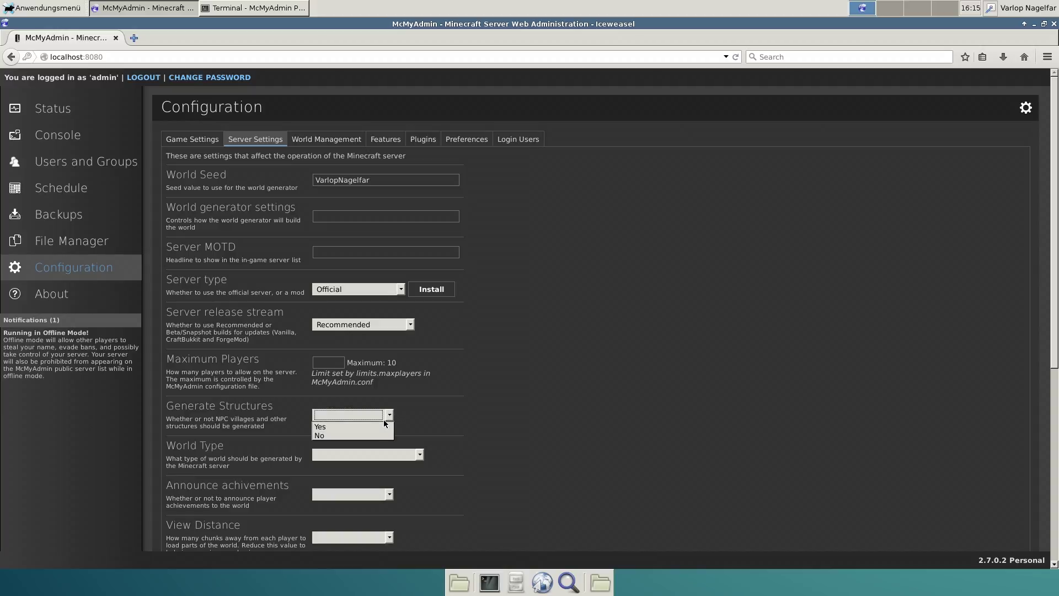
pyautogui.click(367, 428)
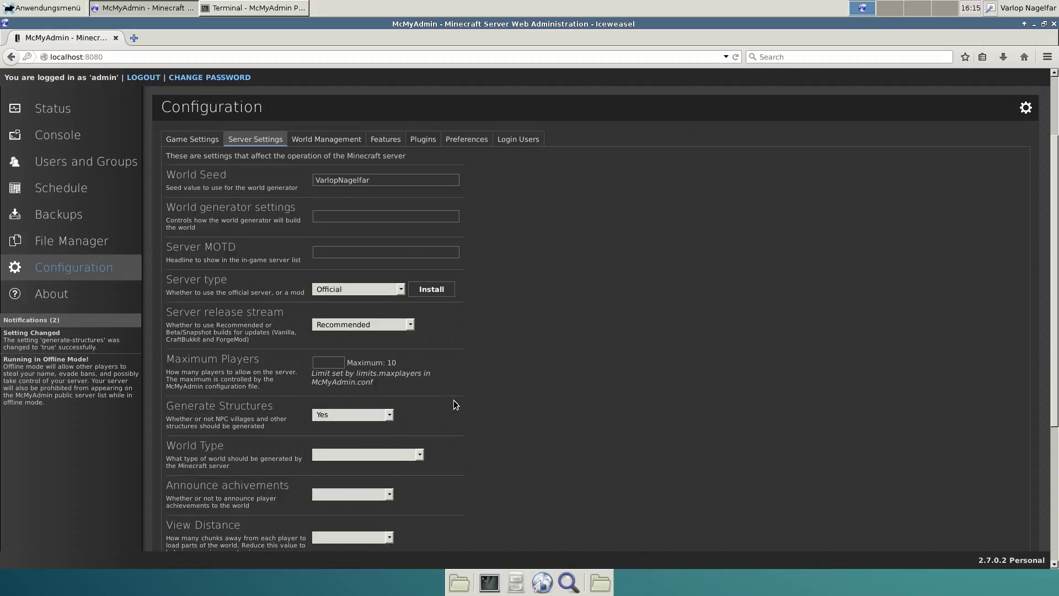
pyautogui.scroll(-3, 524, 400)
pyautogui.click(369, 363)
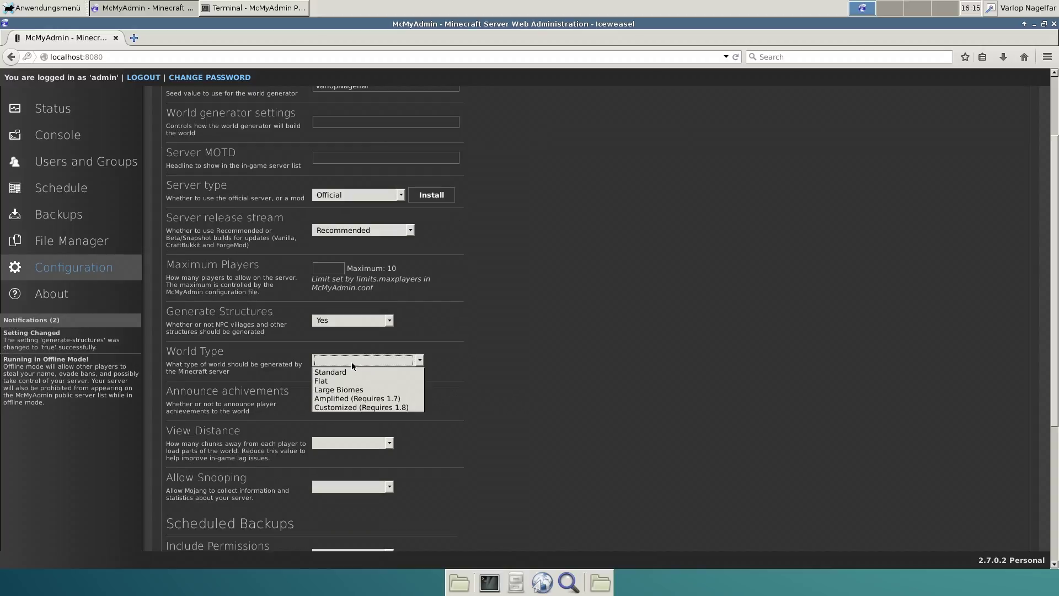
pyautogui.click(353, 390)
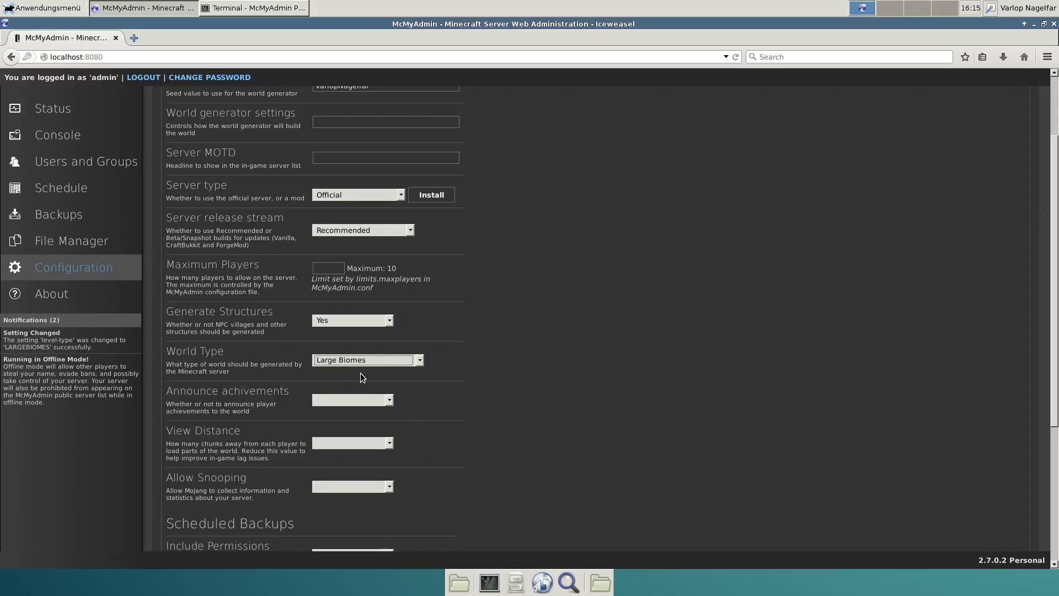
pyautogui.click(342, 364)
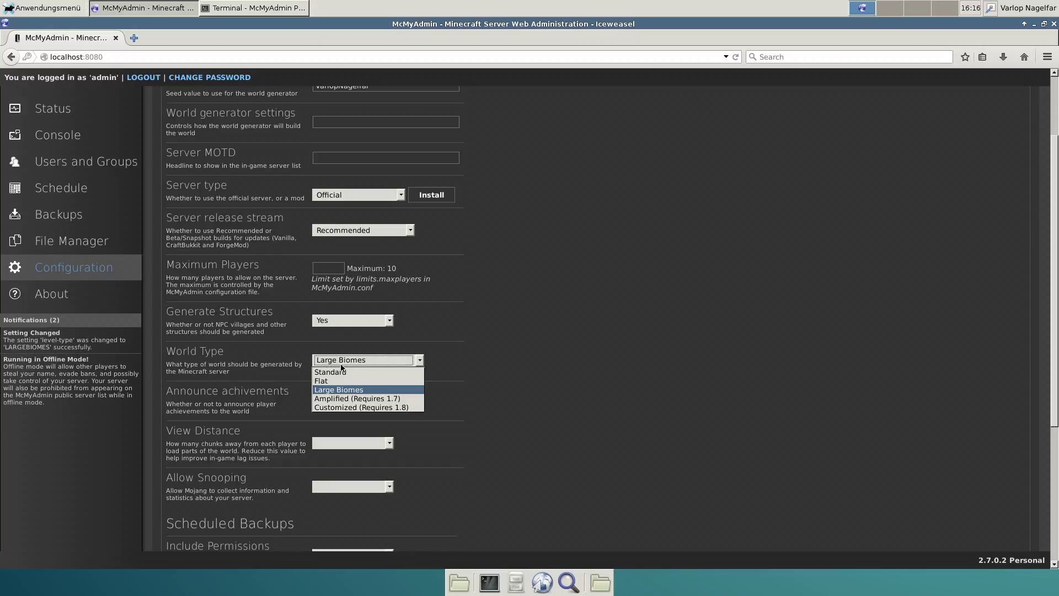
pyautogui.click(342, 363)
# Set Announce achievements to Yes, View Distance to 10 (Default) and Allow Snooping to No
pyautogui.click(349, 399)
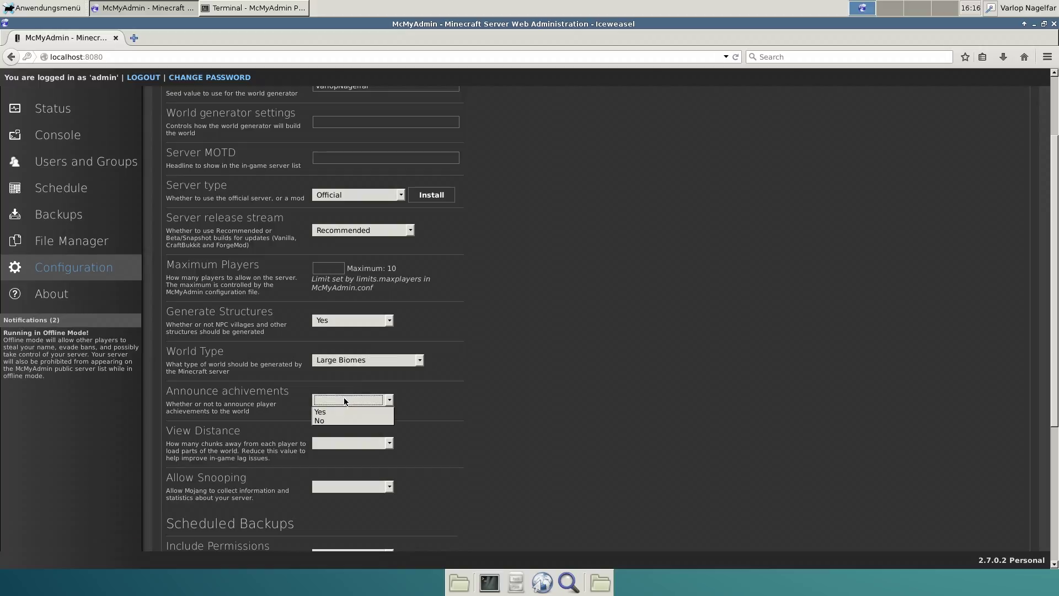
pyautogui.click(339, 412)
pyautogui.click(350, 442)
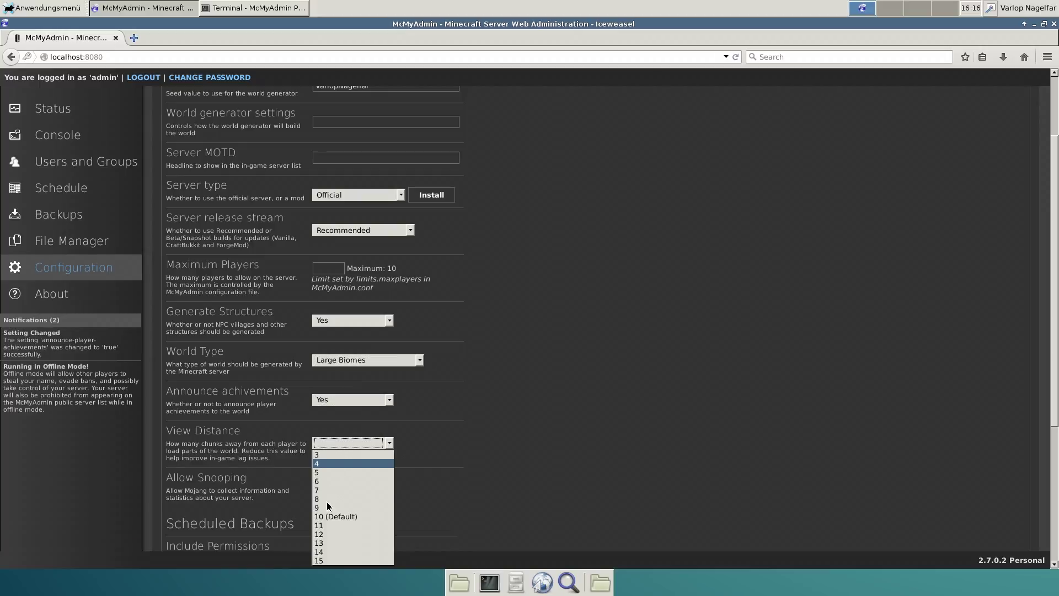
pyautogui.click(351, 516)
pyautogui.click(341, 487)
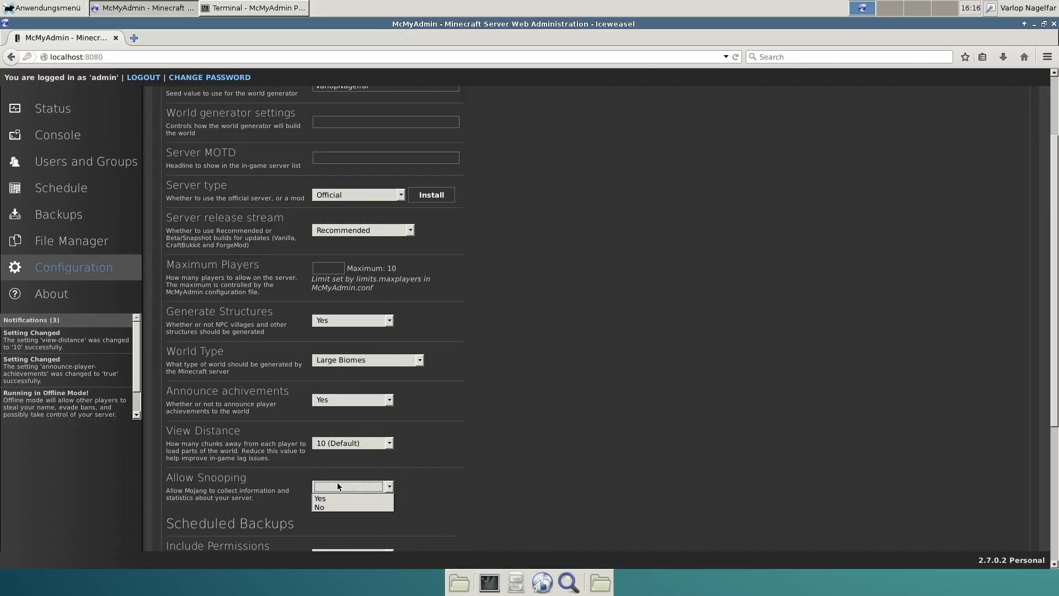
pyautogui.click(324, 508)
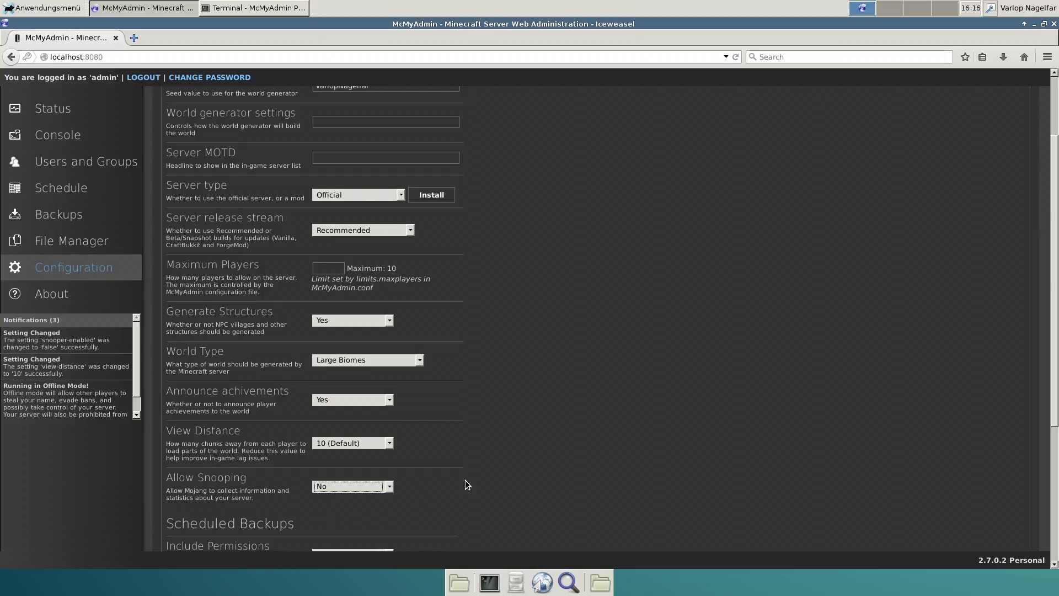
pyautogui.scroll(-3, 488, 472)
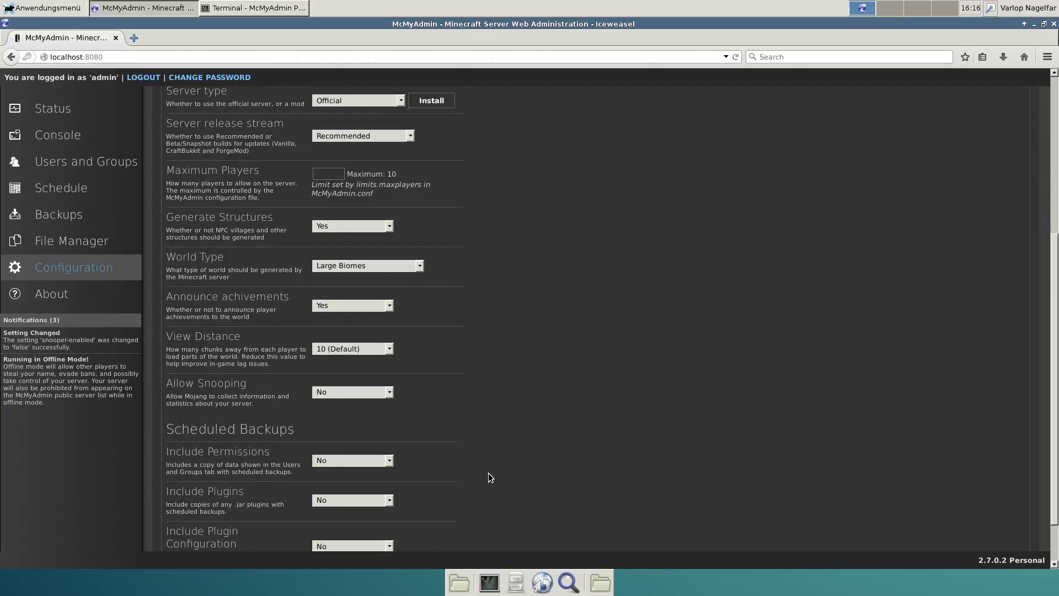
pyautogui.scroll(-3, 487, 469)
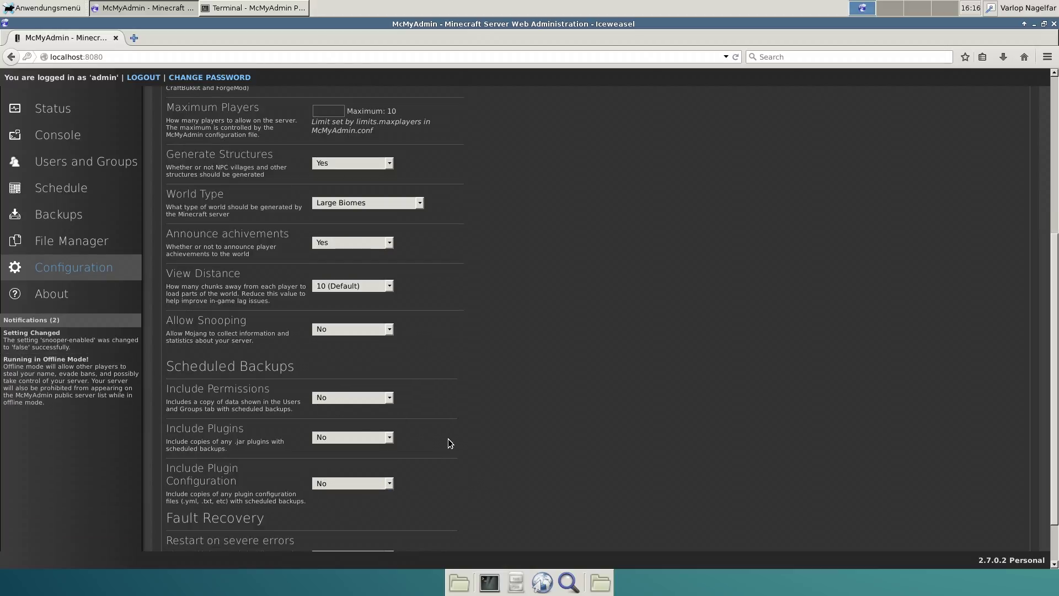
pyautogui.scroll(-2, 448, 438)
pyautogui.scroll(10, 486, 320)
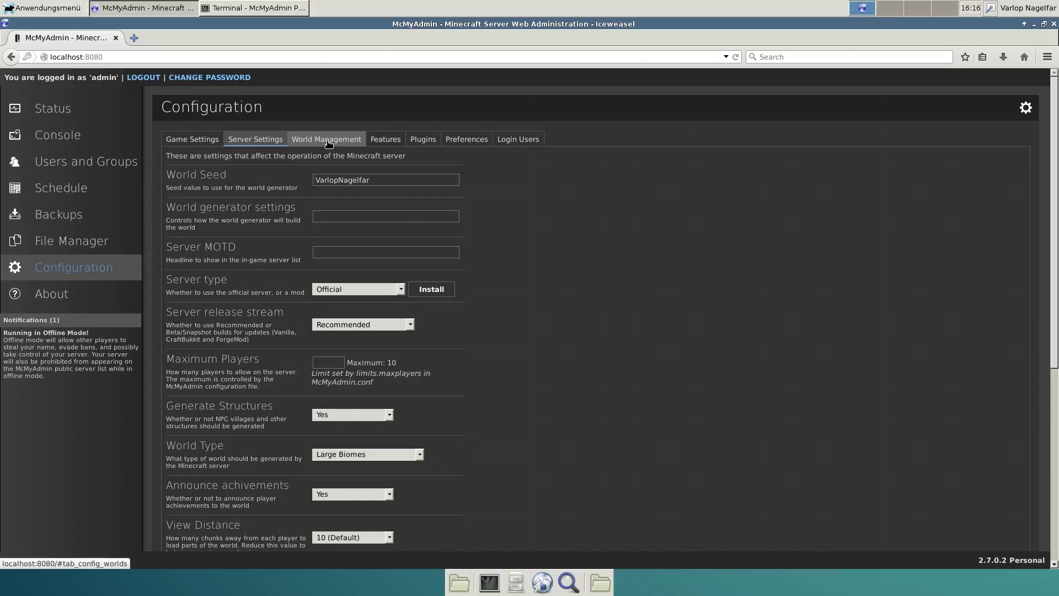
# Set the Server Name to the user's name plus ' - Minecraft Server', then view installed plugins
pyautogui.click(329, 143)
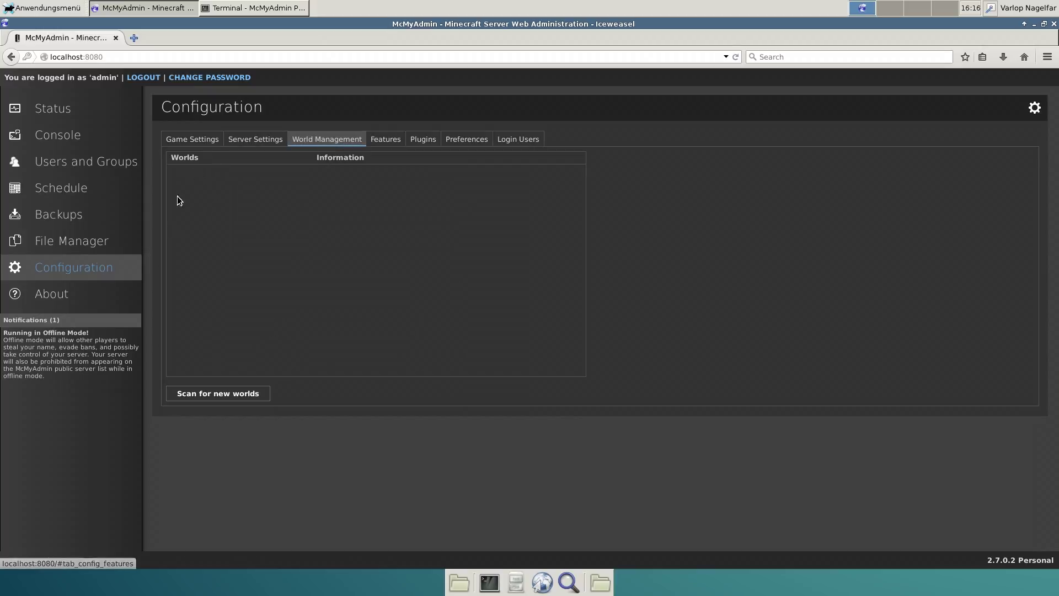
pyautogui.click(385, 144)
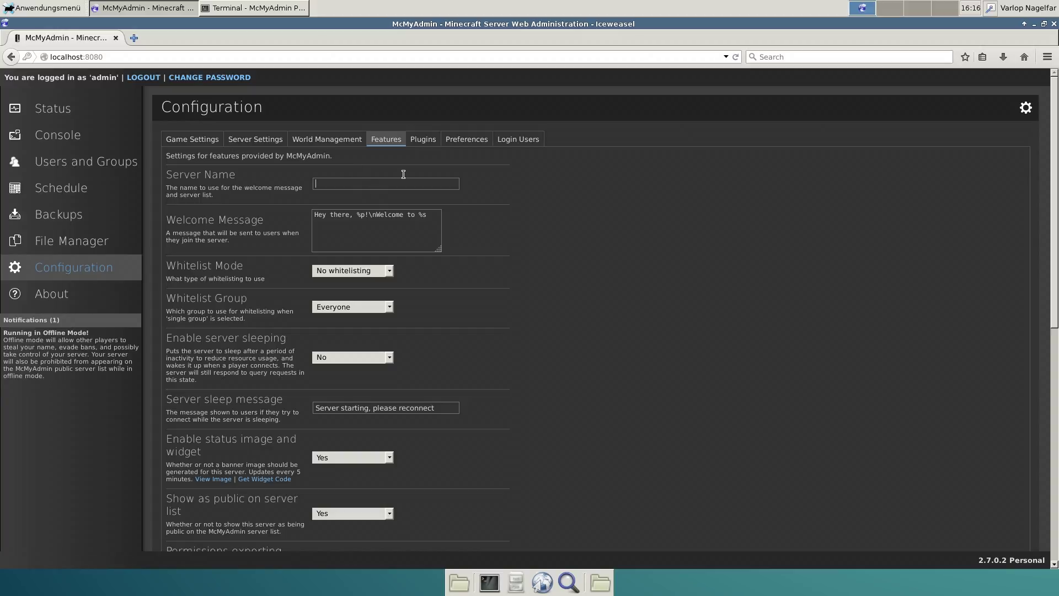
pyautogui.write('VNagelfar - Minecraft Server')
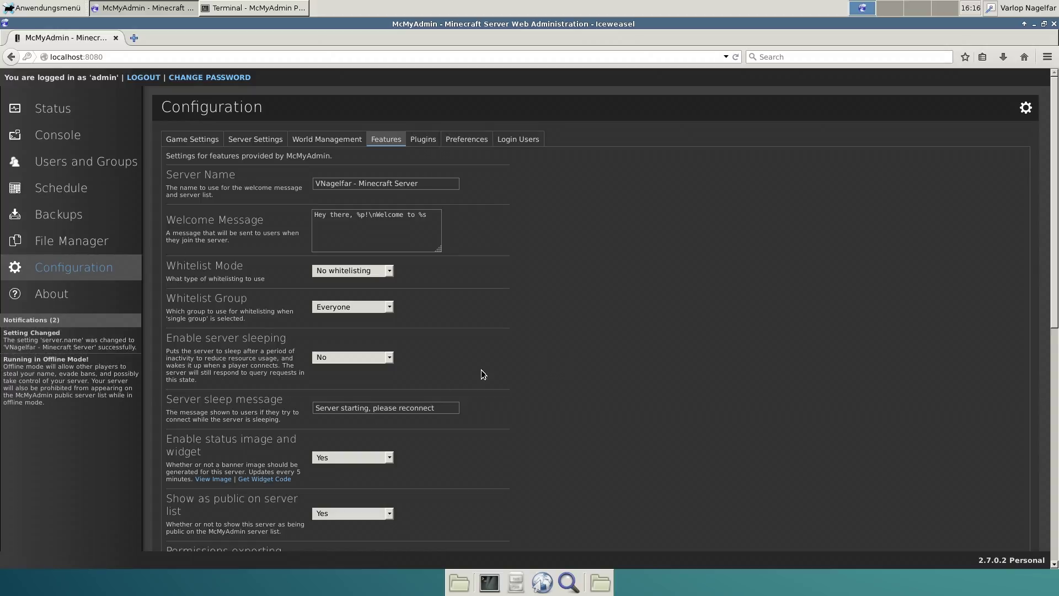
pyautogui.scroll(-3, 535, 362)
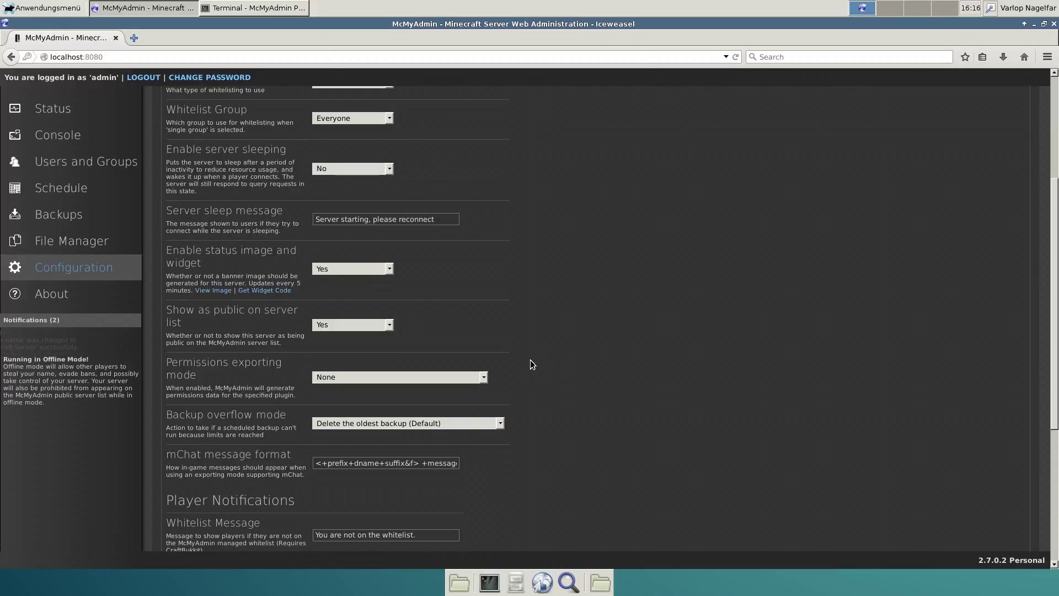
pyautogui.scroll(3, 483, 171)
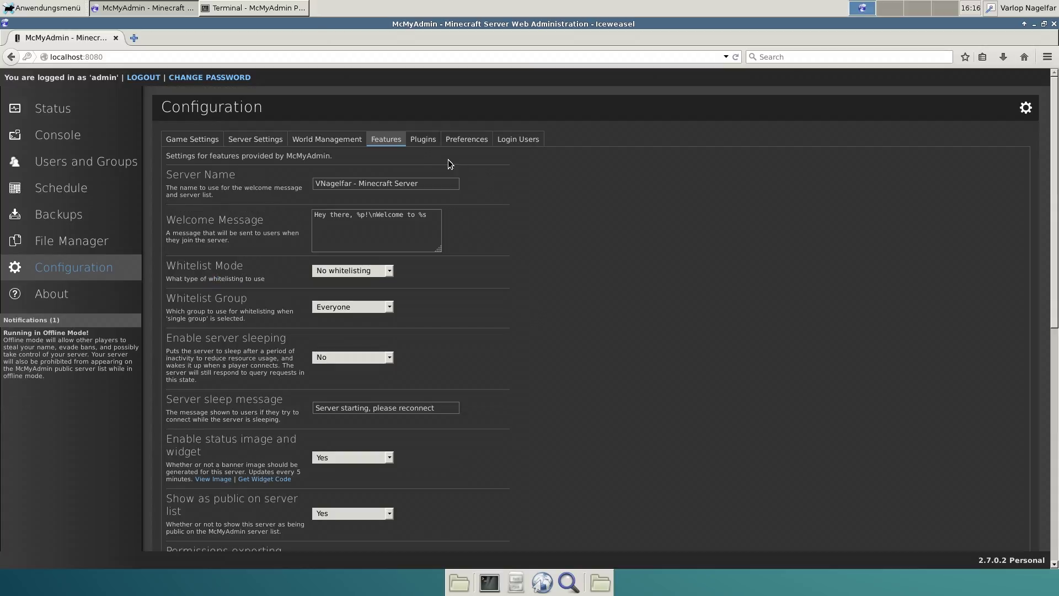
pyautogui.click(421, 139)
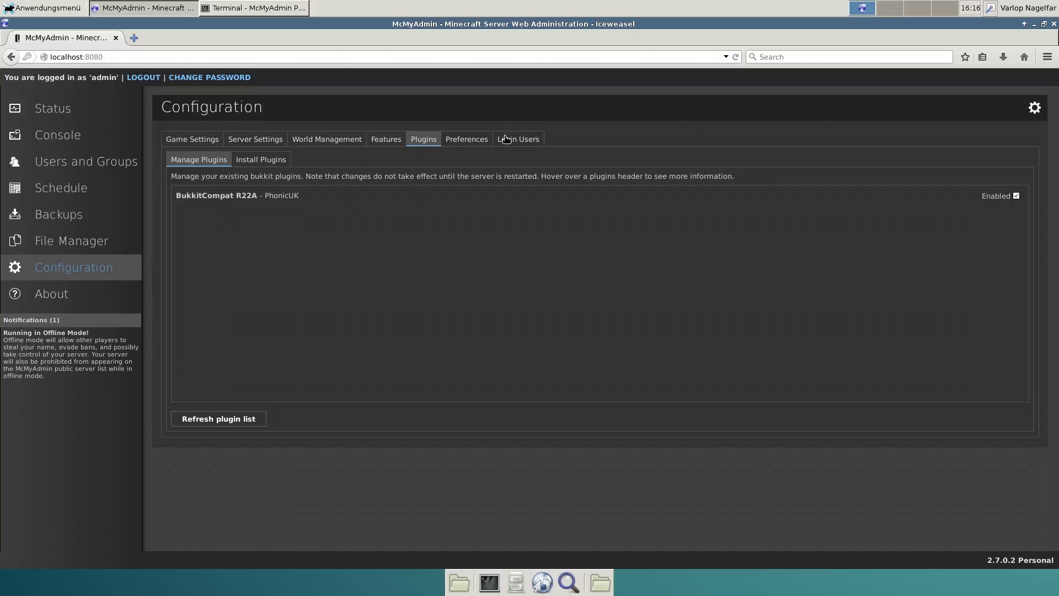
# Browse Preferences, Login Users, Game Settings, File Manager, Backups, Schedule and Users and Groups, ending on Status
pyautogui.click(461, 139)
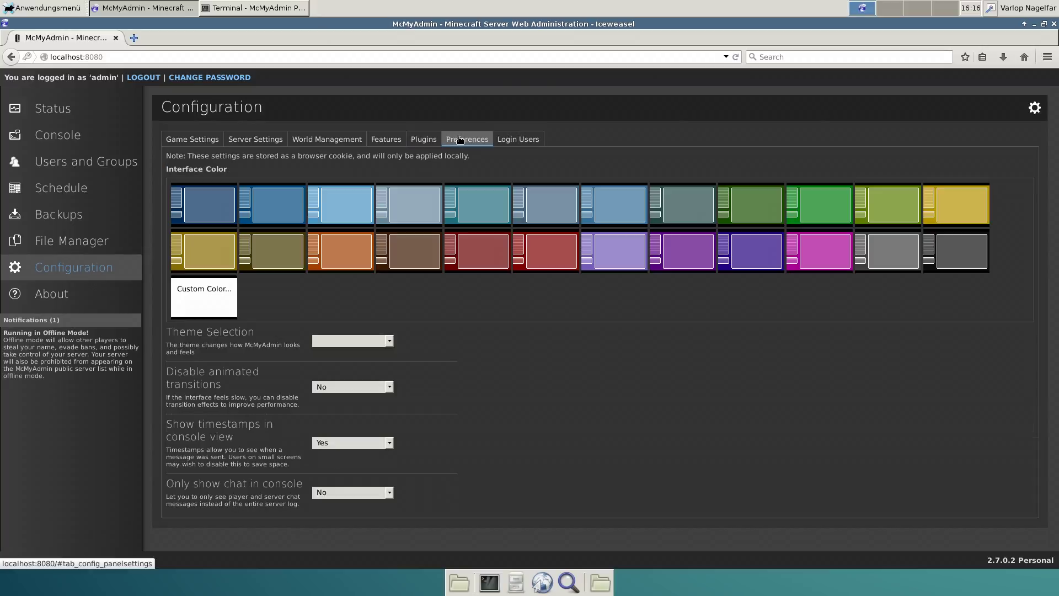
pyautogui.click(512, 145)
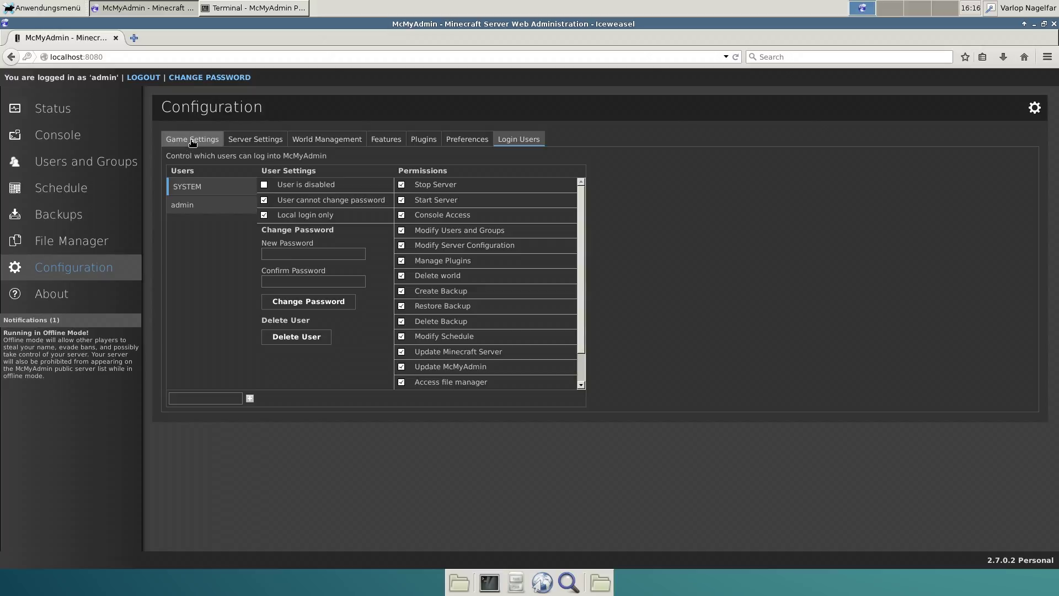
pyautogui.click(193, 143)
pyautogui.click(62, 243)
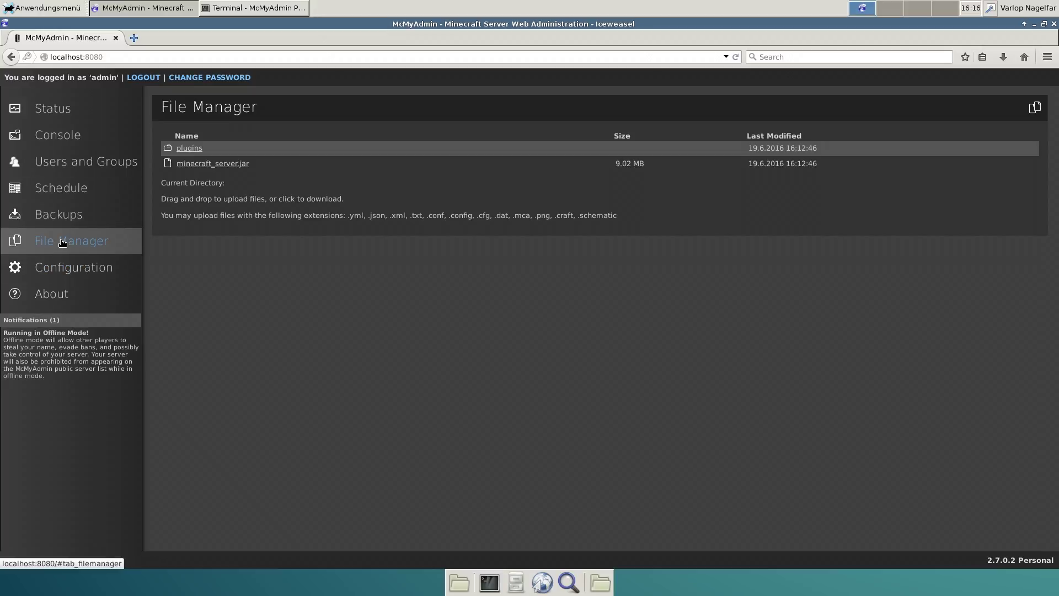
pyautogui.click(67, 216)
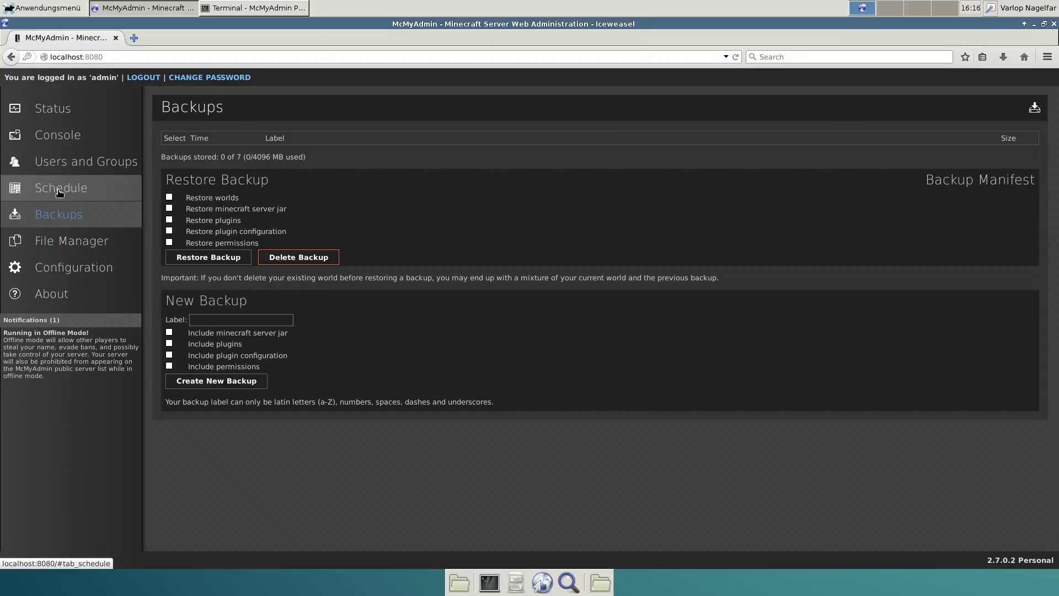
pyautogui.click(60, 190)
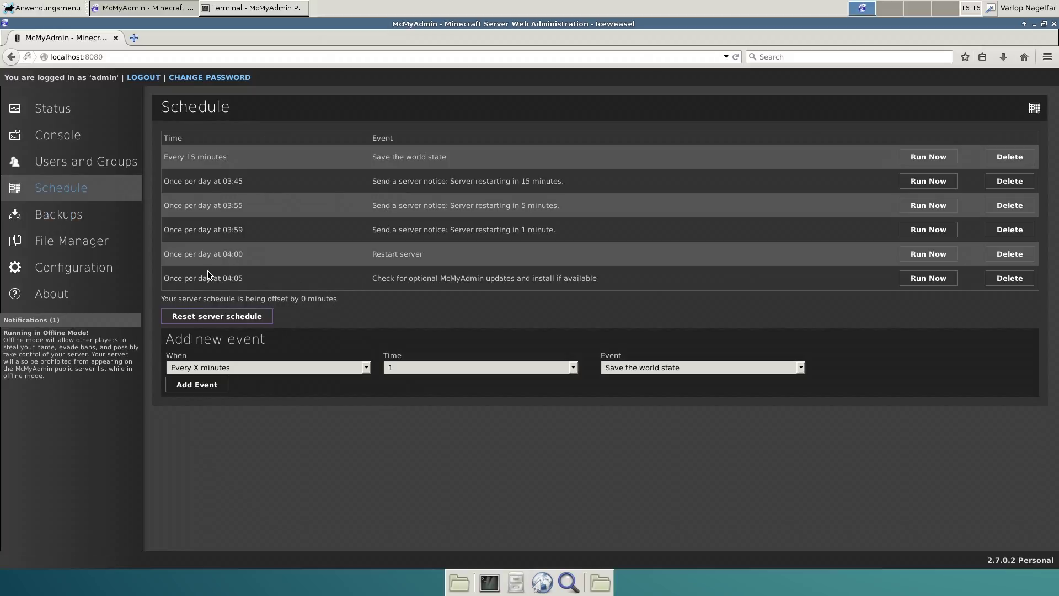
pyautogui.click(73, 165)
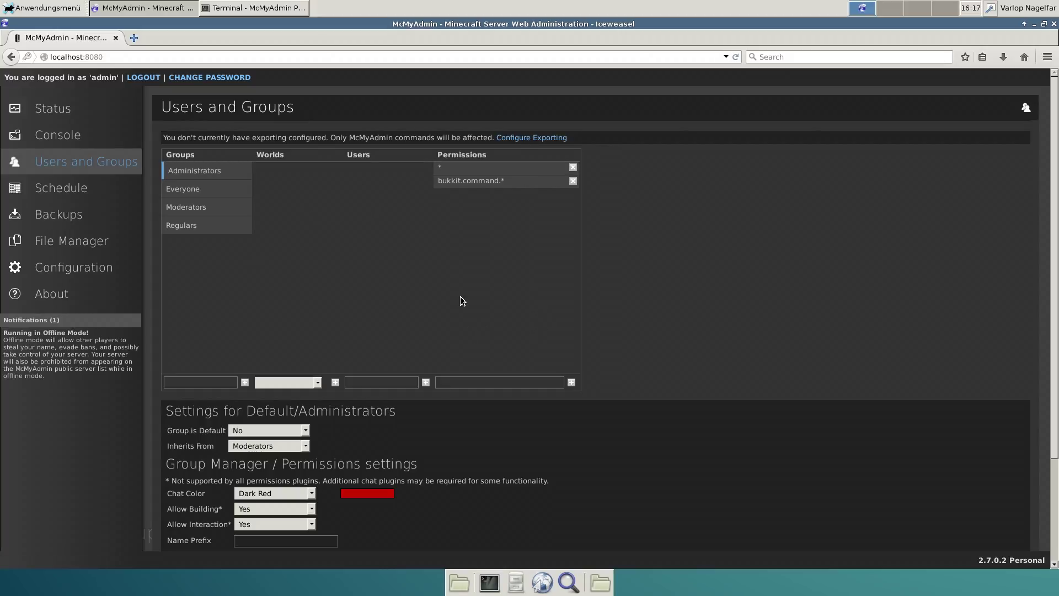
pyautogui.click(51, 113)
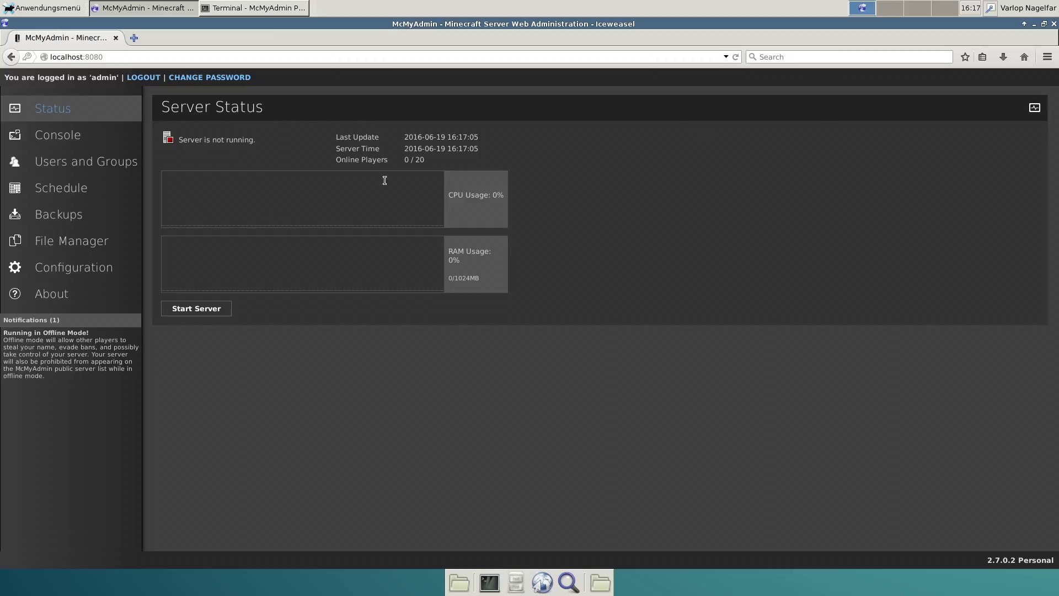
# Start the Minecraft server and check the terminal log, which reports an EULA failure
pyautogui.click(201, 313)
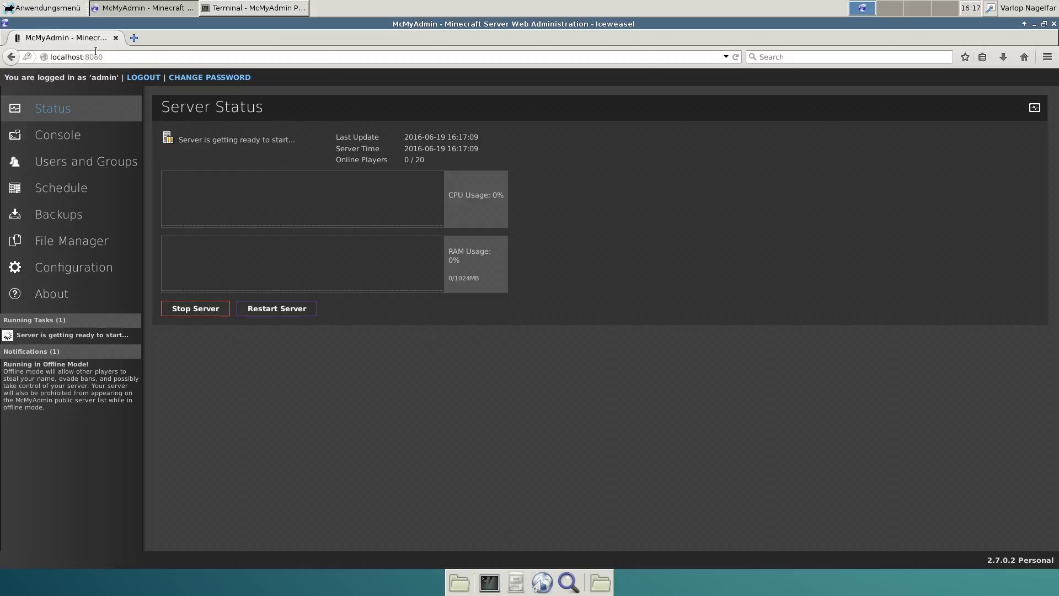
pyautogui.click(254, 8)
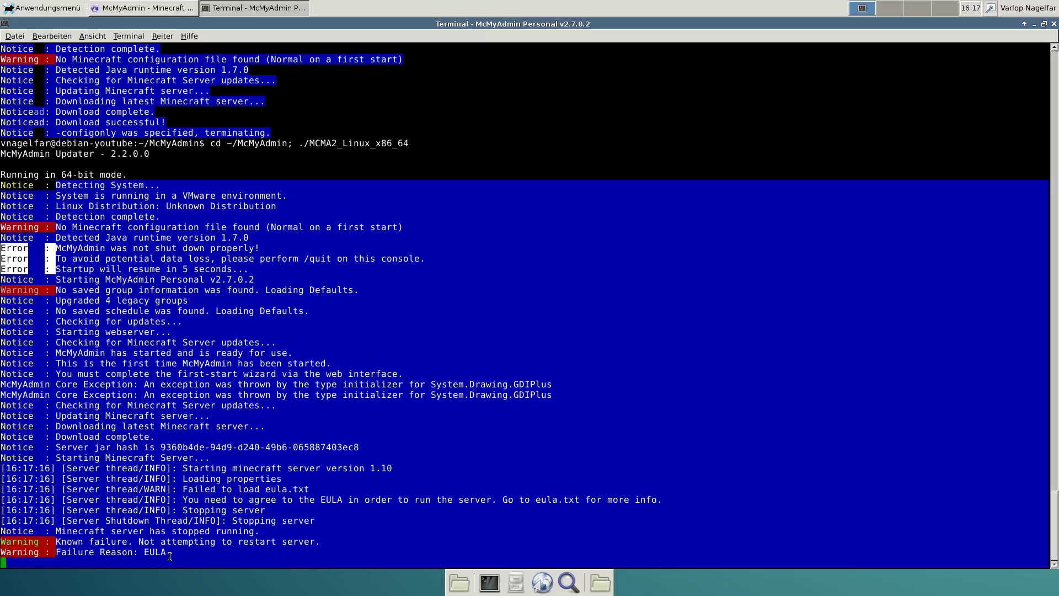
# Accept the Minecraft Server EULA in Iceweasel and follow the spawn-area preparation in Terminal
pyautogui.click(123, 6)
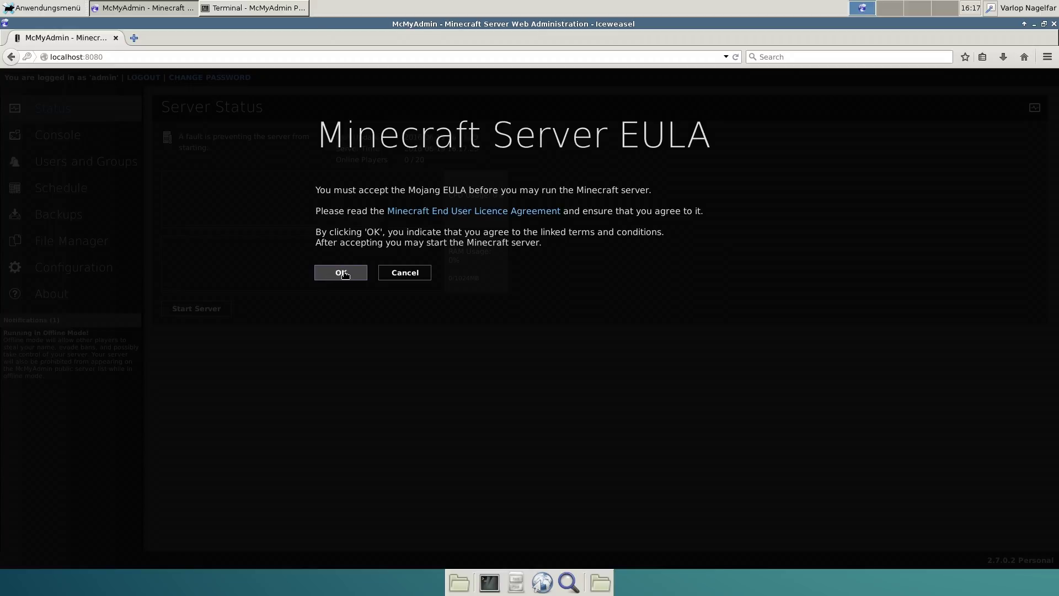
pyautogui.click(345, 274)
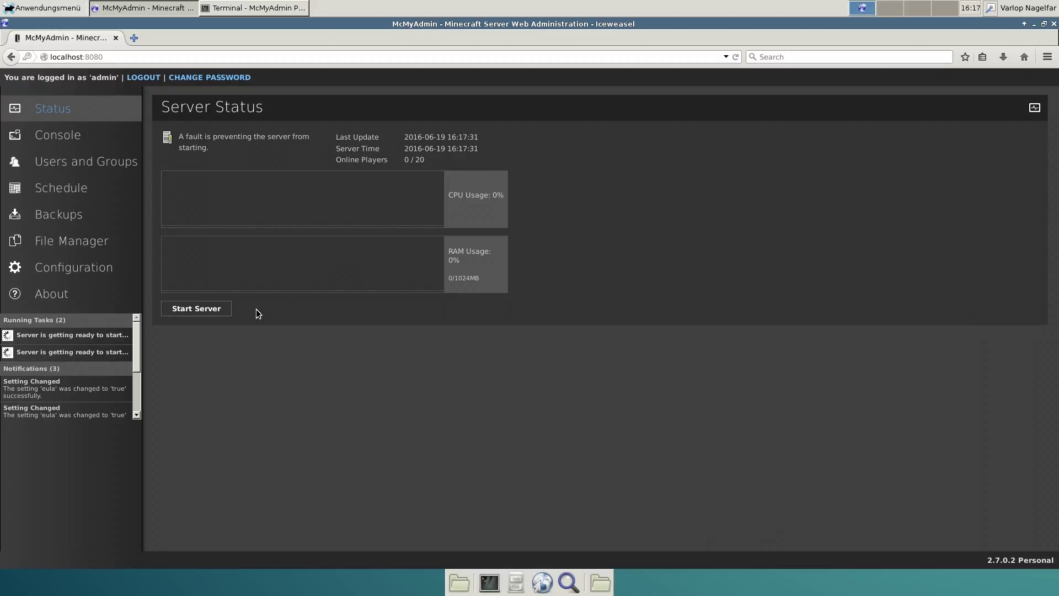
pyautogui.click(254, 8)
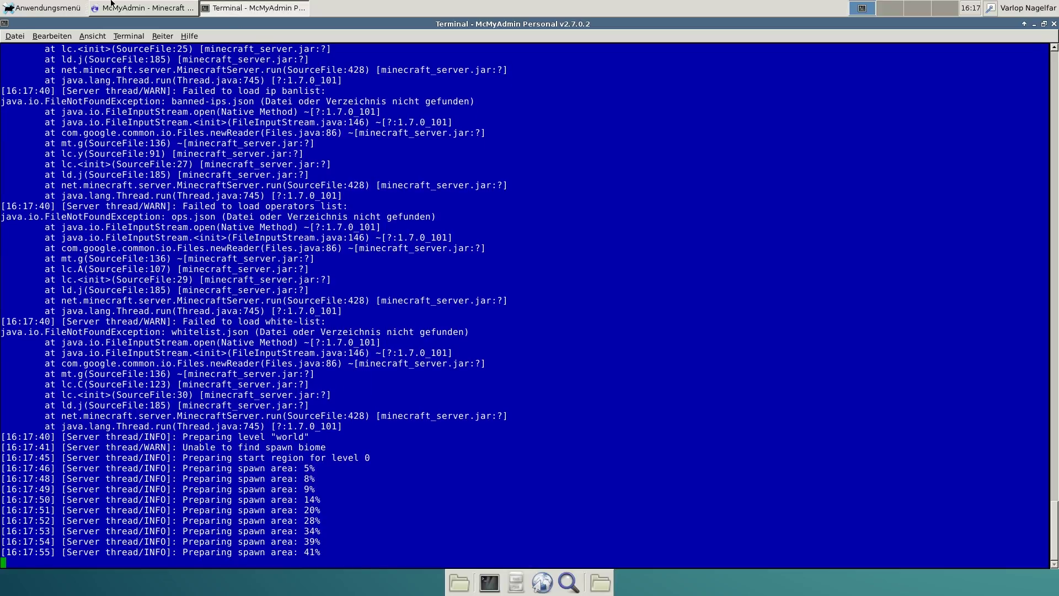
# Follow the server log through its restart with a 10-player cap, ending on McMyAdmin Status
pyautogui.click(143, 8)
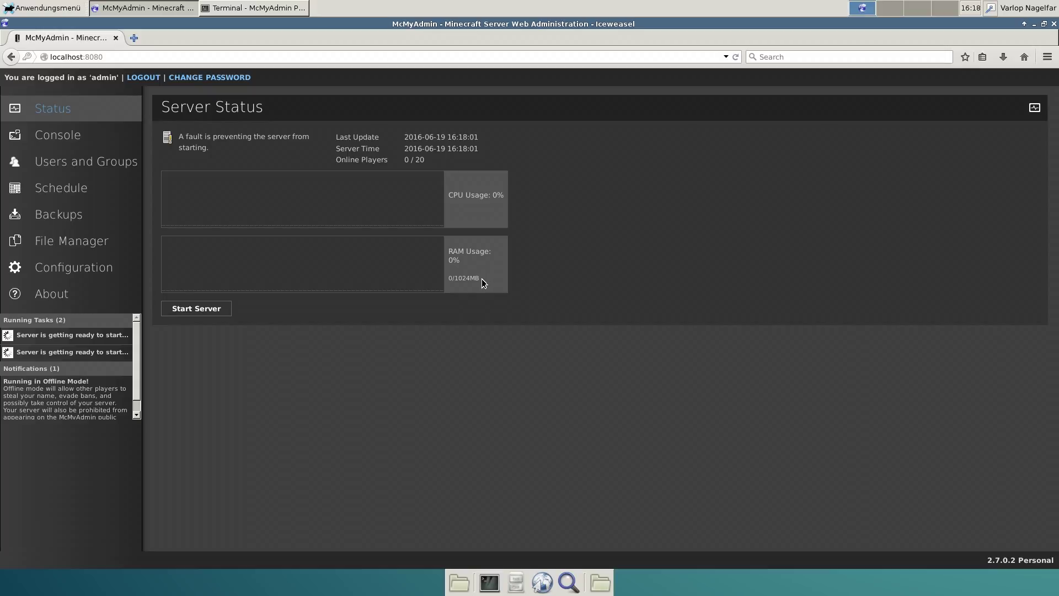
pyautogui.click(231, 7)
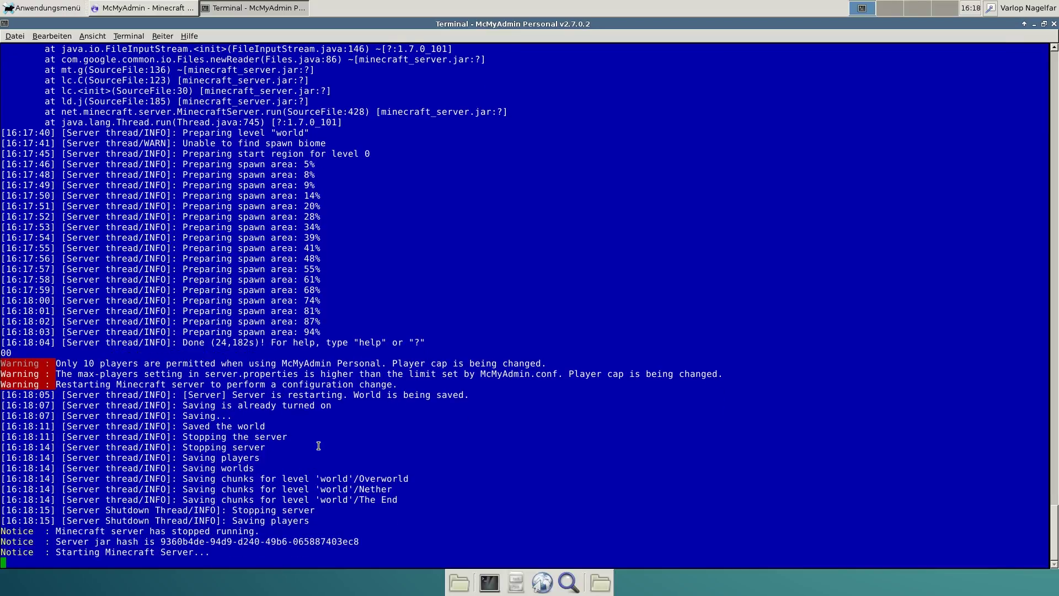
pyautogui.click(169, 8)
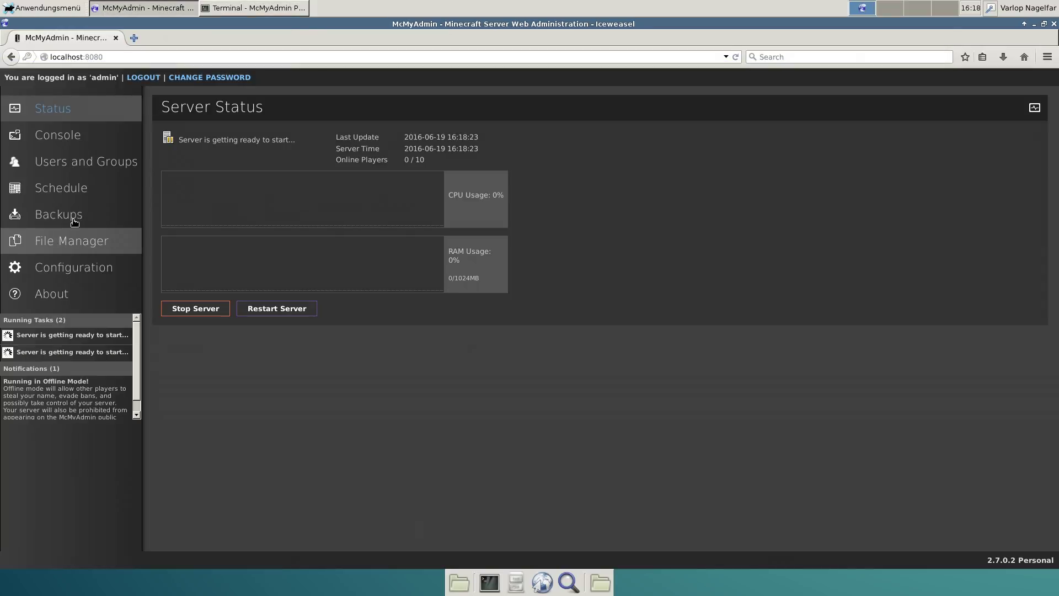
# Scan for new worlds in World Management, select 'world', and confirm the server is online
pyautogui.click(63, 272)
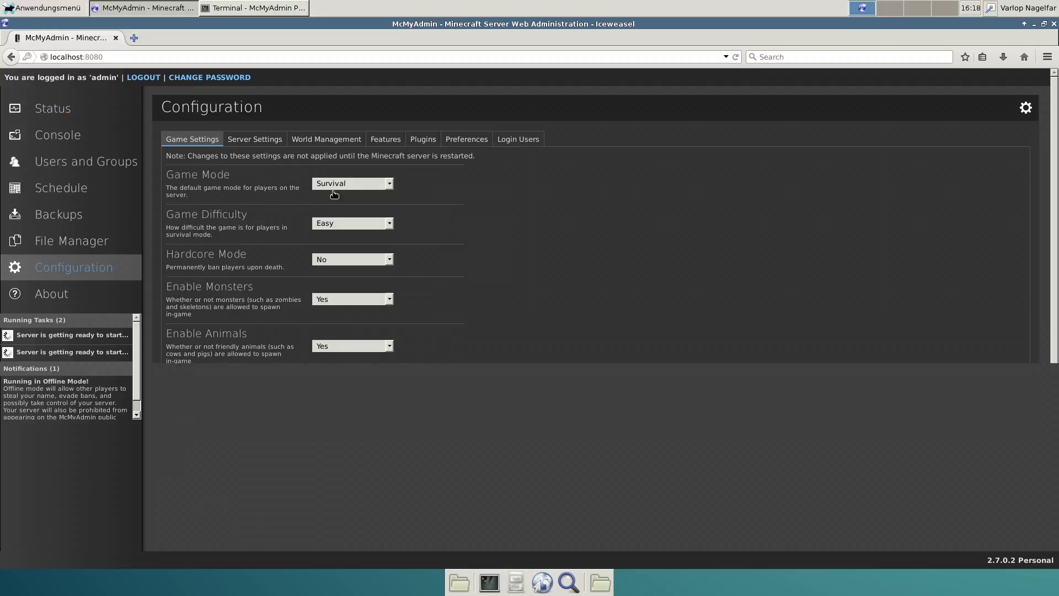
pyautogui.click(309, 141)
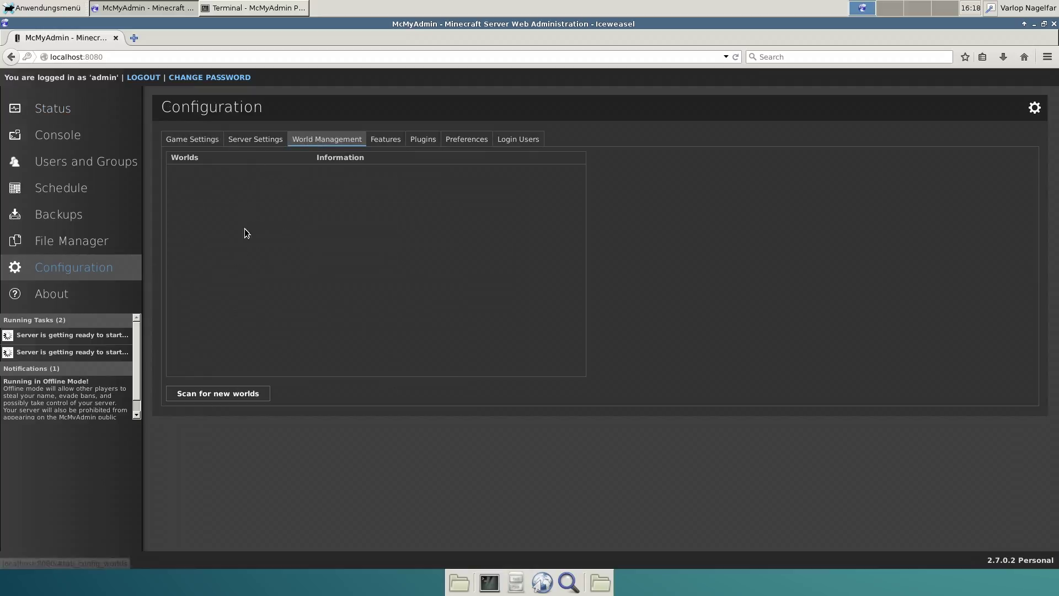
pyautogui.click(231, 393)
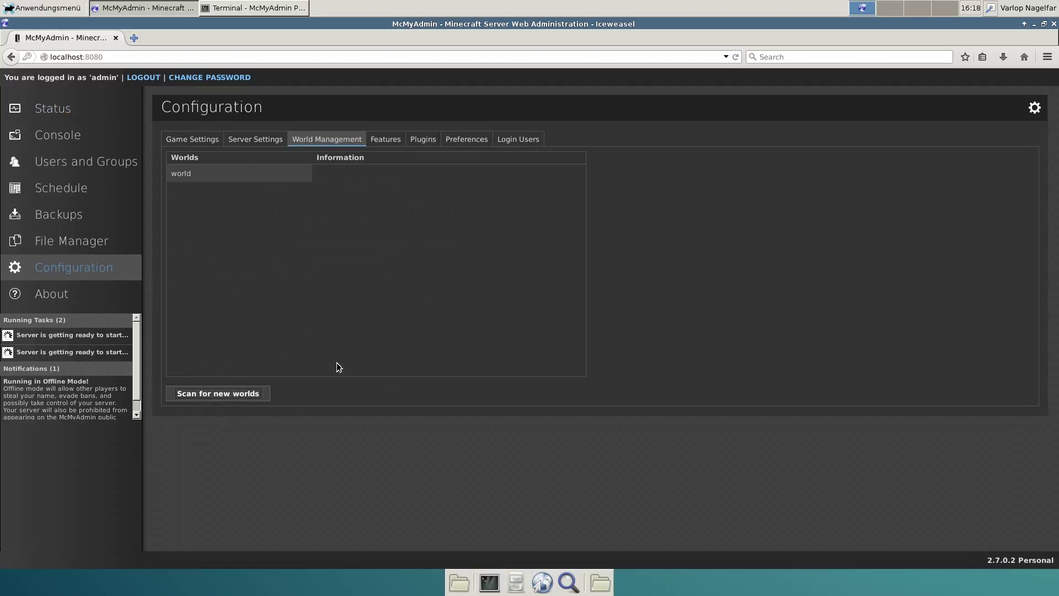
pyautogui.click(190, 175)
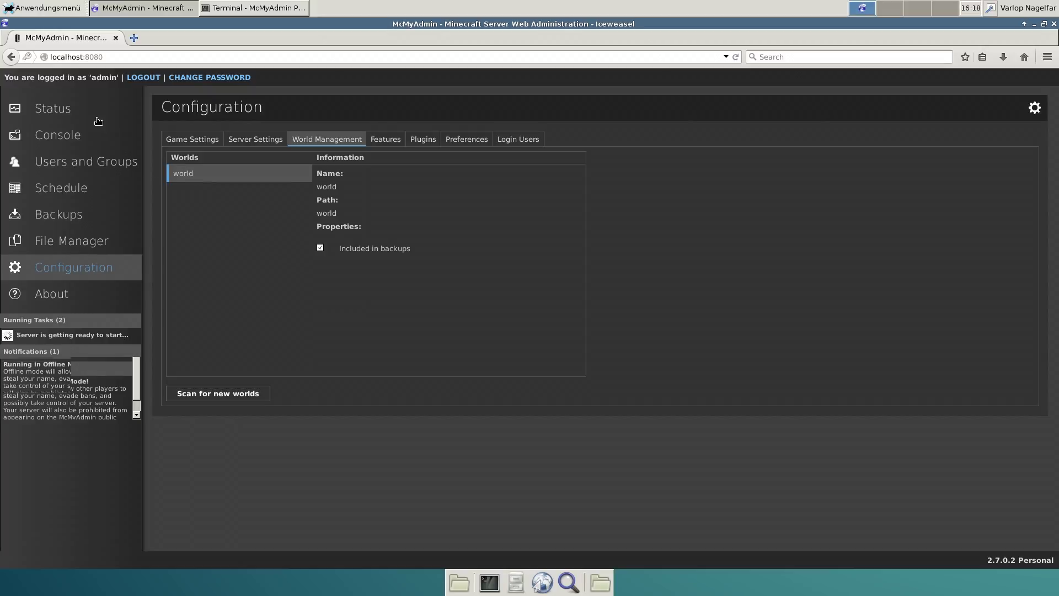
pyautogui.click(70, 109)
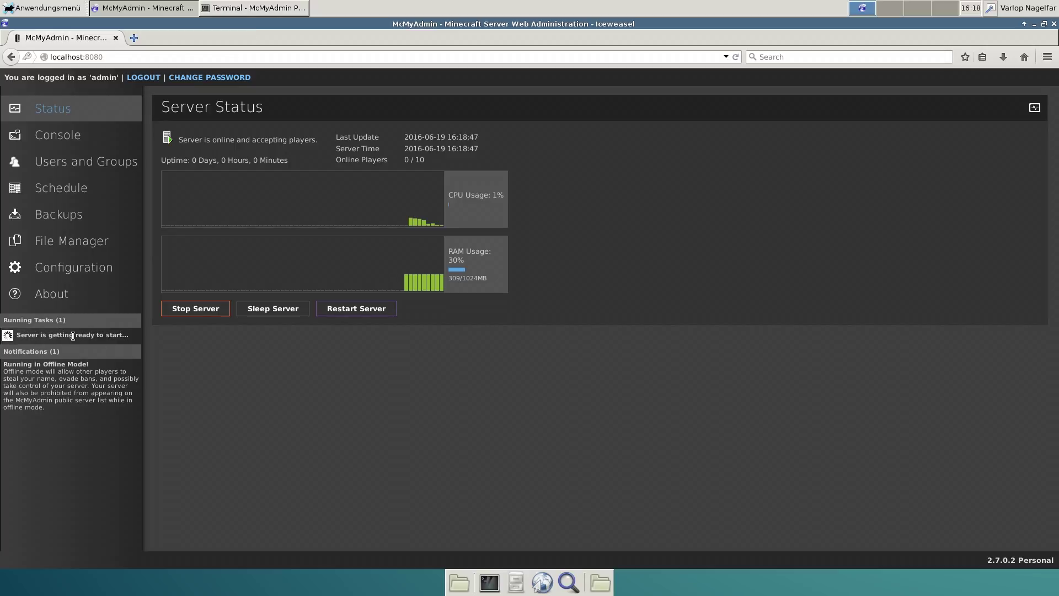
pyautogui.click(259, 8)
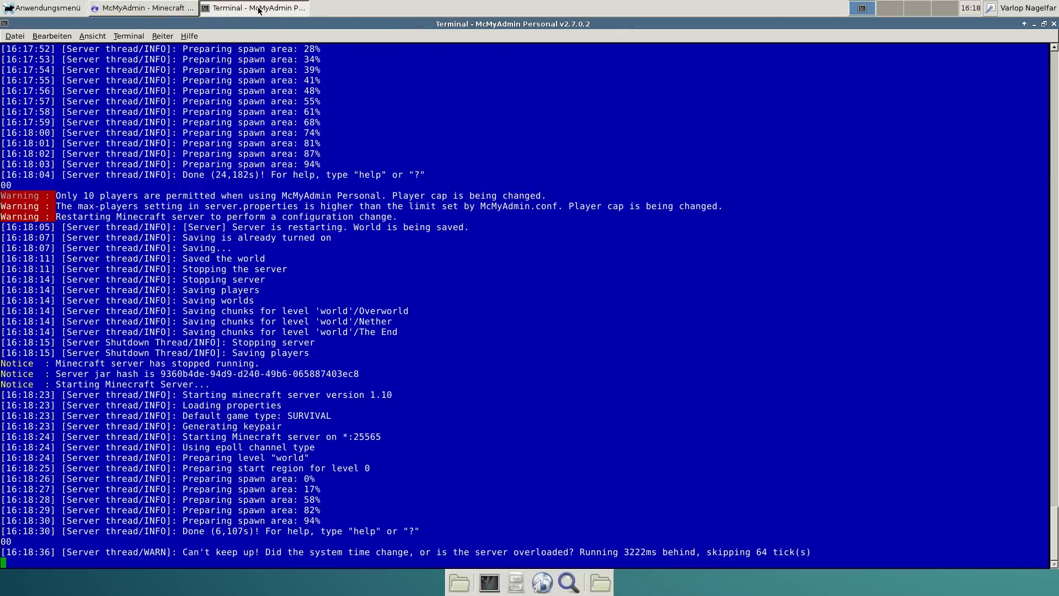
pyautogui.click(133, 10)
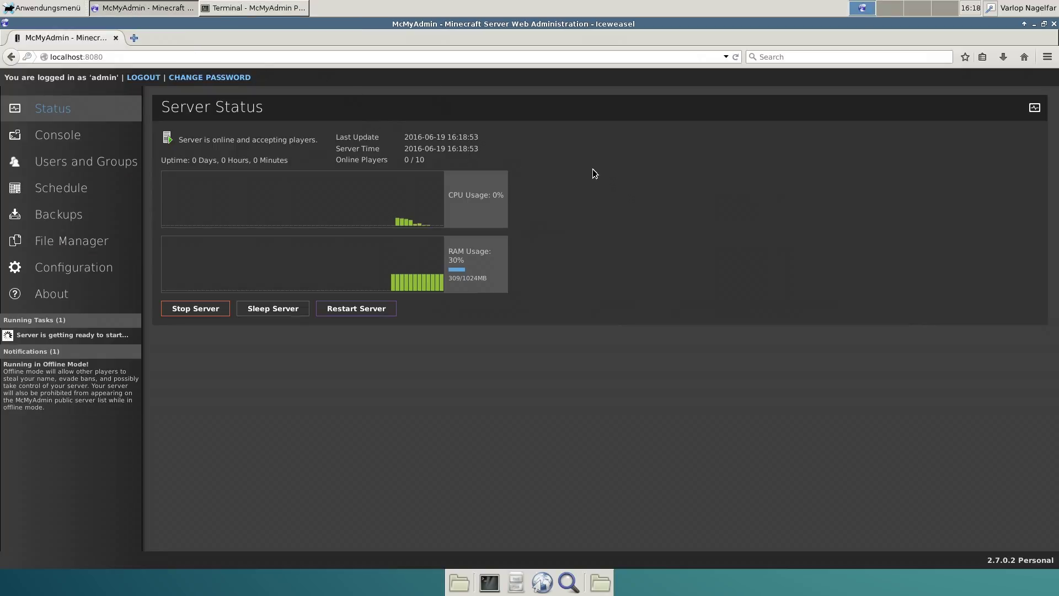